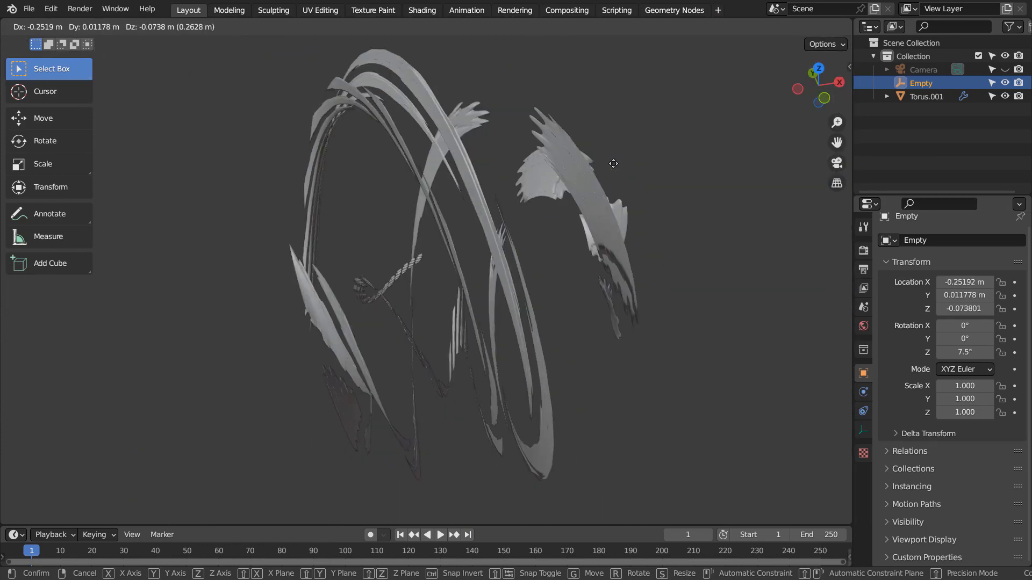
Try moving the Empty that controls the torus array off the origin and undo the move
{"action": "left_click", "coordinate": [613, 164]}
{"action": "middle_click_drag", "start_coordinate": [622, 192], "coordinate": [708, 229]}
{"action": "key", "text": "ctrl+z"}
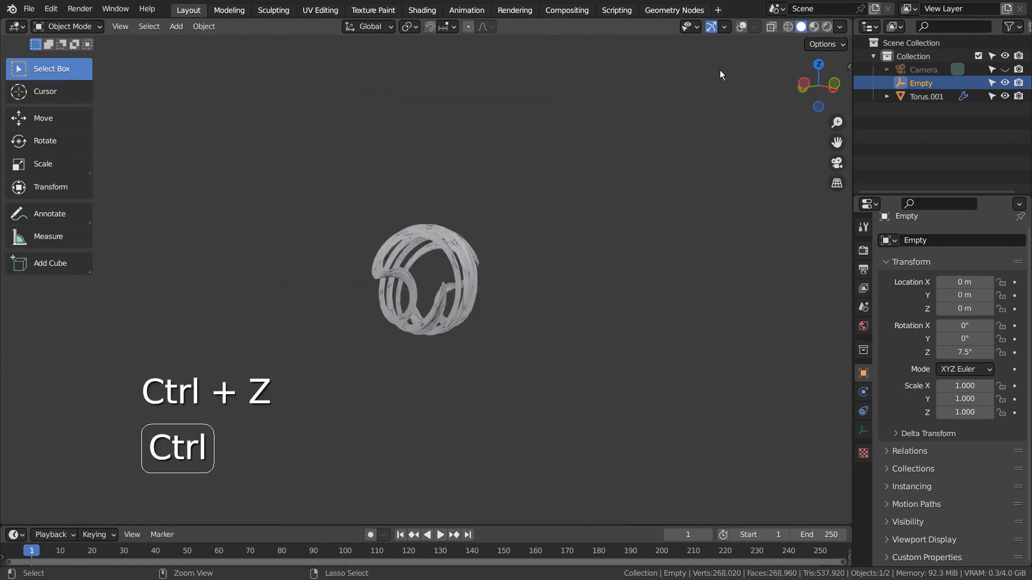
Show the viewport overlays and move the torus and its empty together into a new collection
{"action": "left_click", "coordinate": [738, 29]}
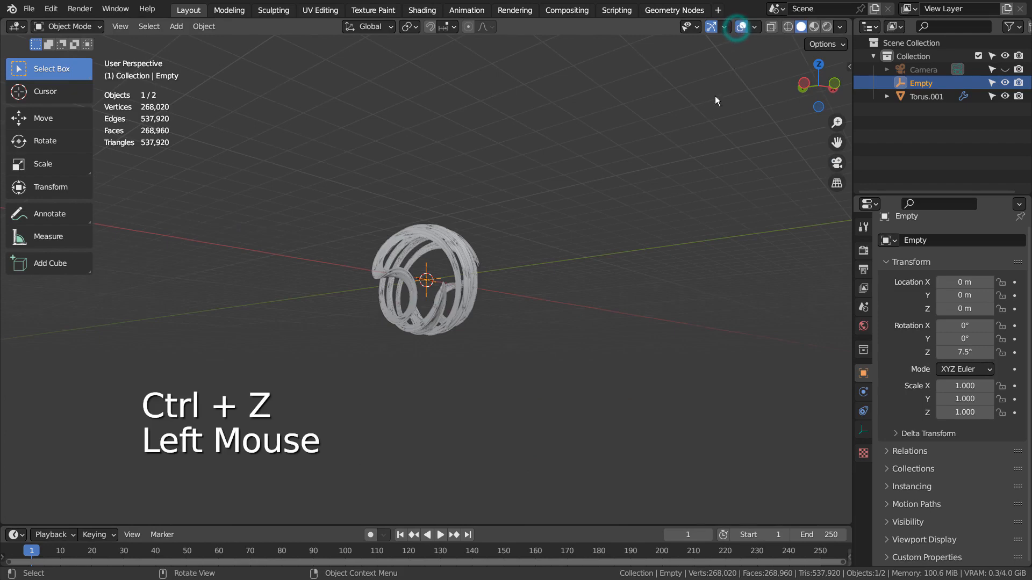
{"action": "left_click_drag", "start_coordinate": [536, 220], "coordinate": [411, 327]}
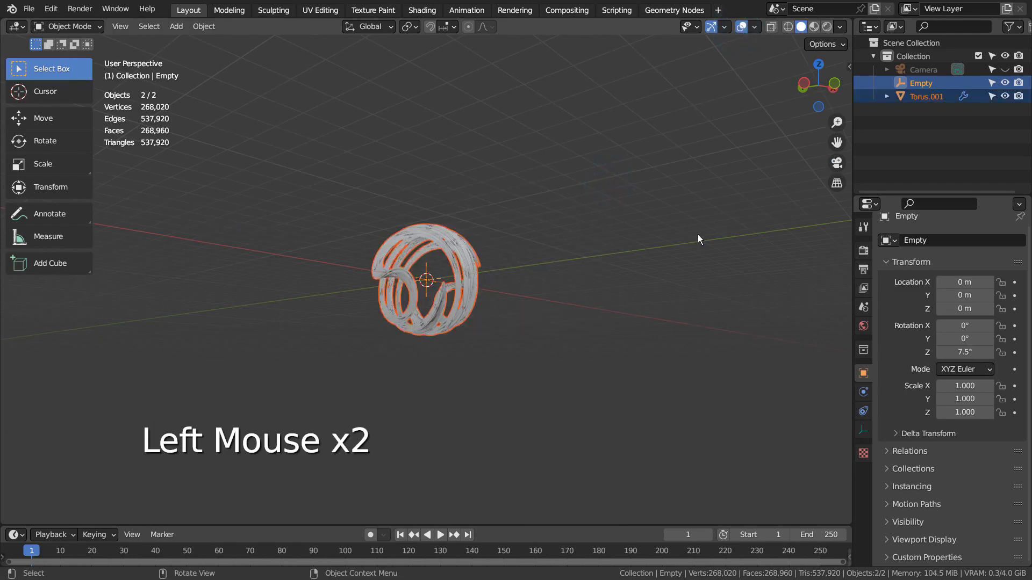
{"action": "key", "text": "m"}
{"action": "left_click", "coordinate": [605, 272]}
{"action": "key", "text": "KP_Enter"}
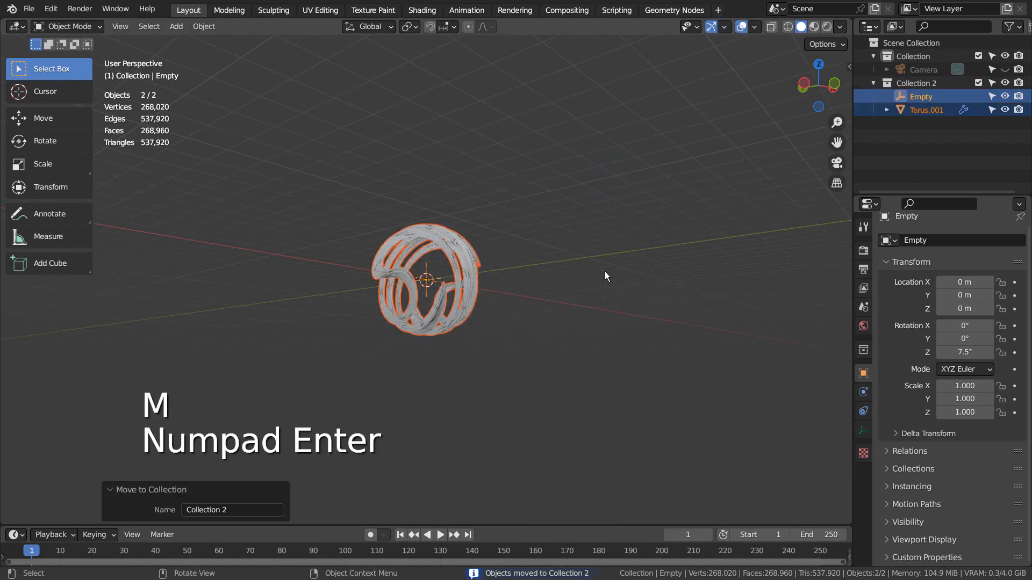
Exclude Collection 2 from the view layer to clear the scene
{"action": "left_click", "coordinate": [978, 83]}
{"action": "middle_click_drag", "start_coordinate": [672, 219], "coordinate": [591, 308]}
{"action": "left_click", "coordinate": [566, 278]}
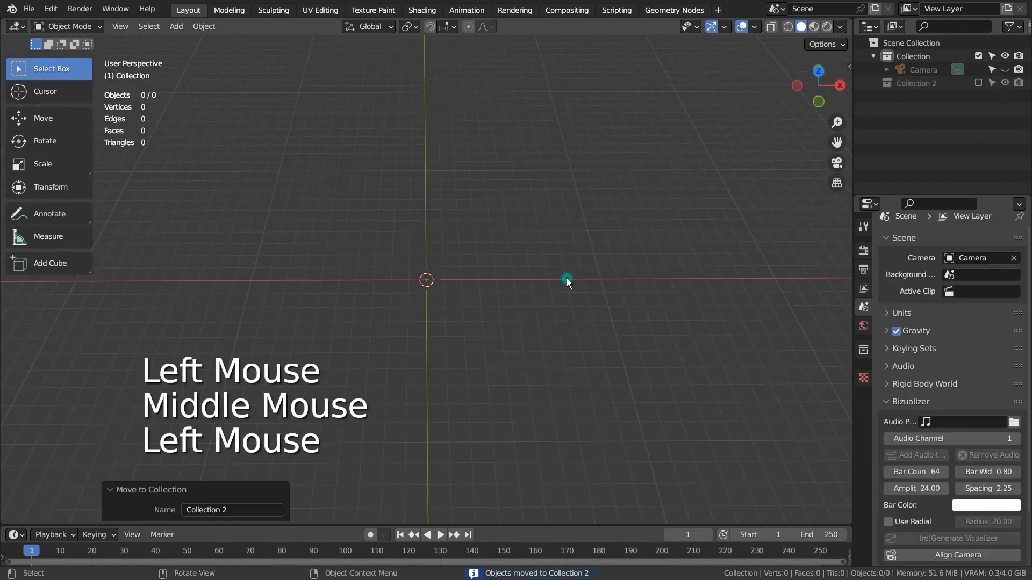
Add a cube at the origin and move its mesh 3 m along the global Y axis in Edit Mode
{"action": "key", "text": "shift+a"}
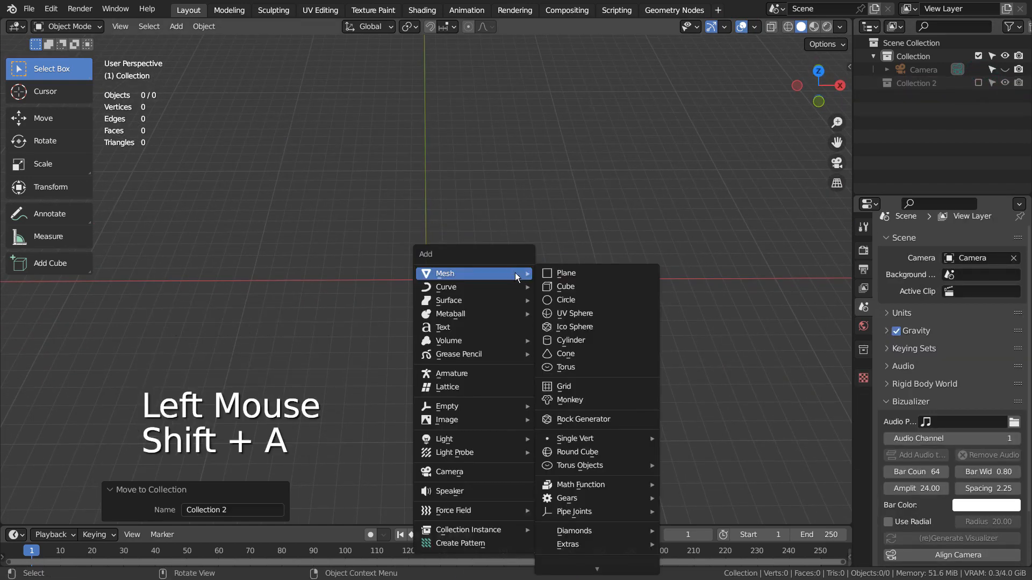
{"action": "left_click", "coordinate": [552, 284]}
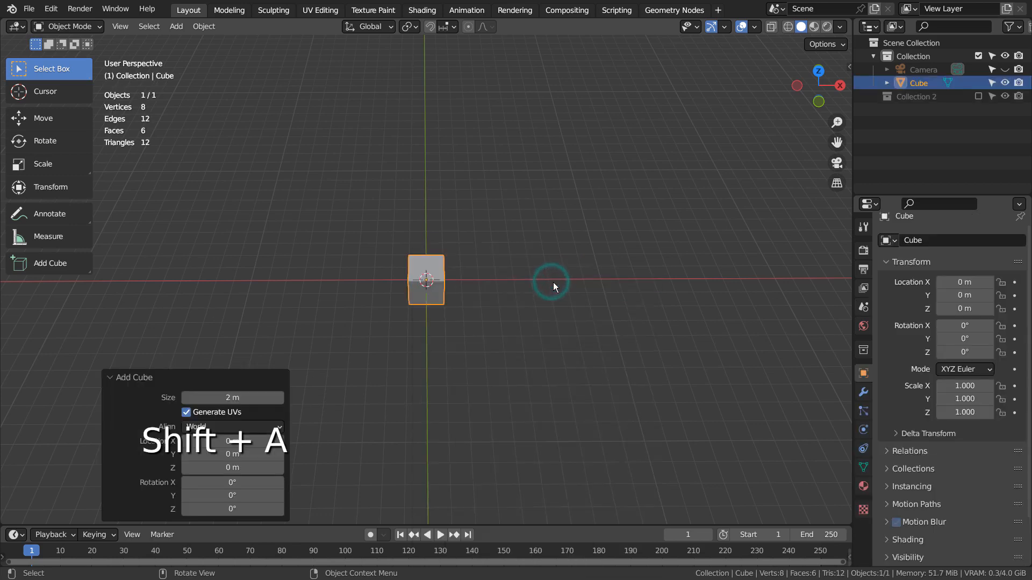
{"action": "key", "text": "KP_7"}
{"action": "key", "text": "Tab"}
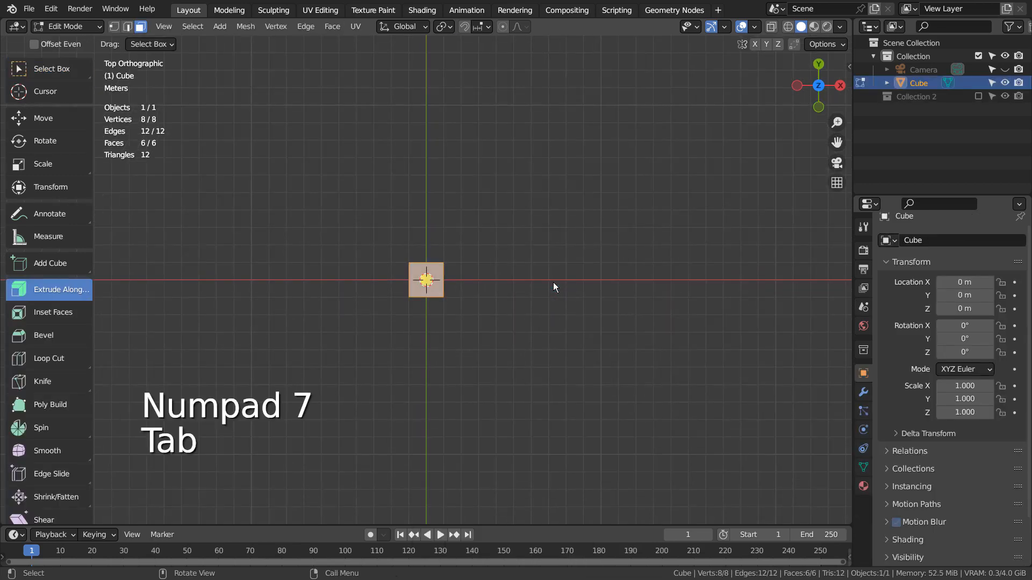
{"action": "key", "text": "g"}
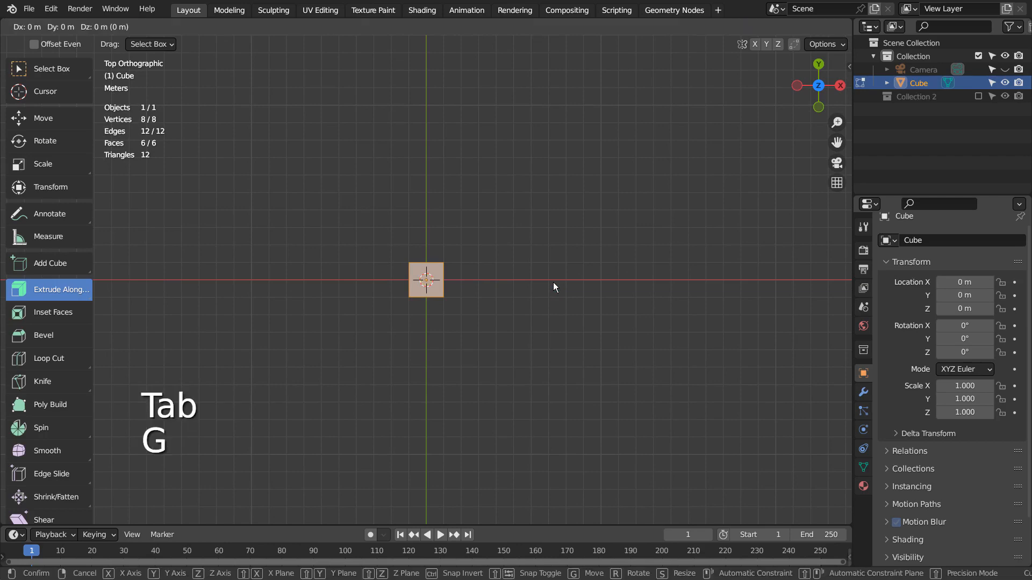
{"action": "key", "text": "3"}
{"action": "key", "text": "y"}
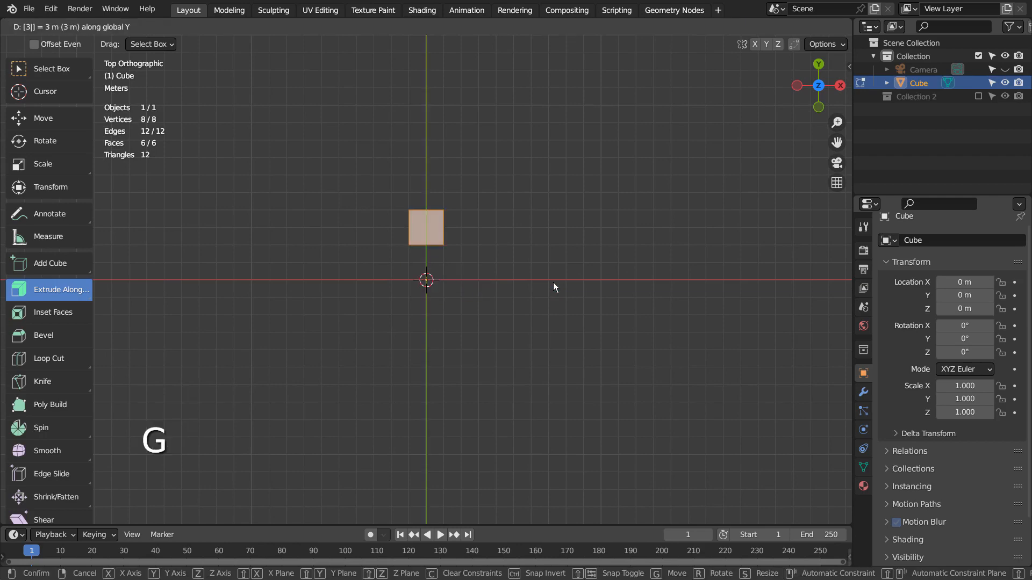
{"action": "left_click", "coordinate": [553, 282]}
{"action": "middle_click_drag", "start_coordinate": [504, 329], "coordinate": [558, 248]}
{"action": "key", "text": "Tab"}
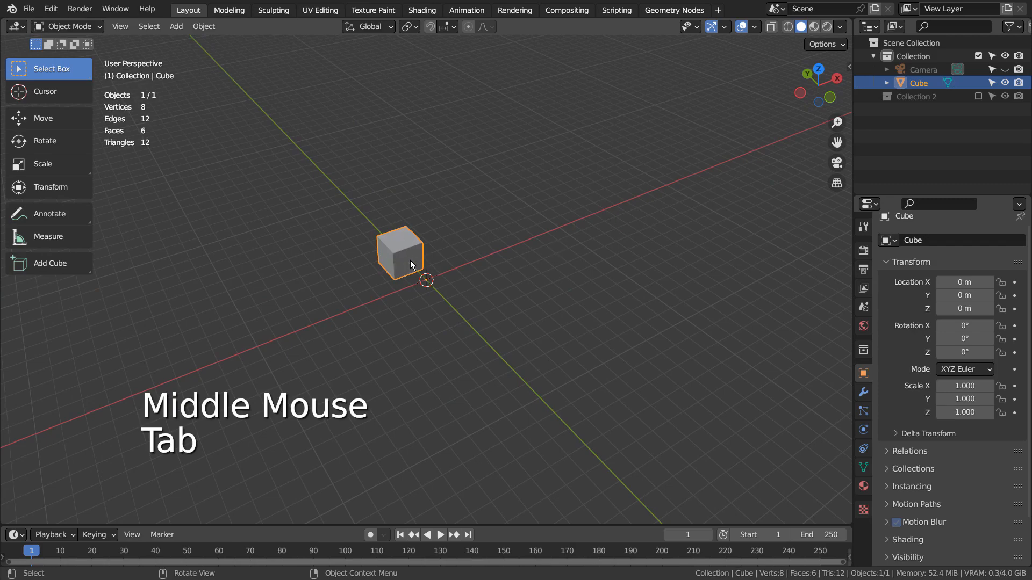
Move the cube's mesh another 5 m along the global Y axis in Edit Mode, keeping the object origin in place
{"action": "middle_click_drag", "start_coordinate": [450, 302], "coordinate": [441, 322]}
{"action": "scroll", "coordinate": [440, 321], "scroll_direction": "up", "scroll_amount": 2}
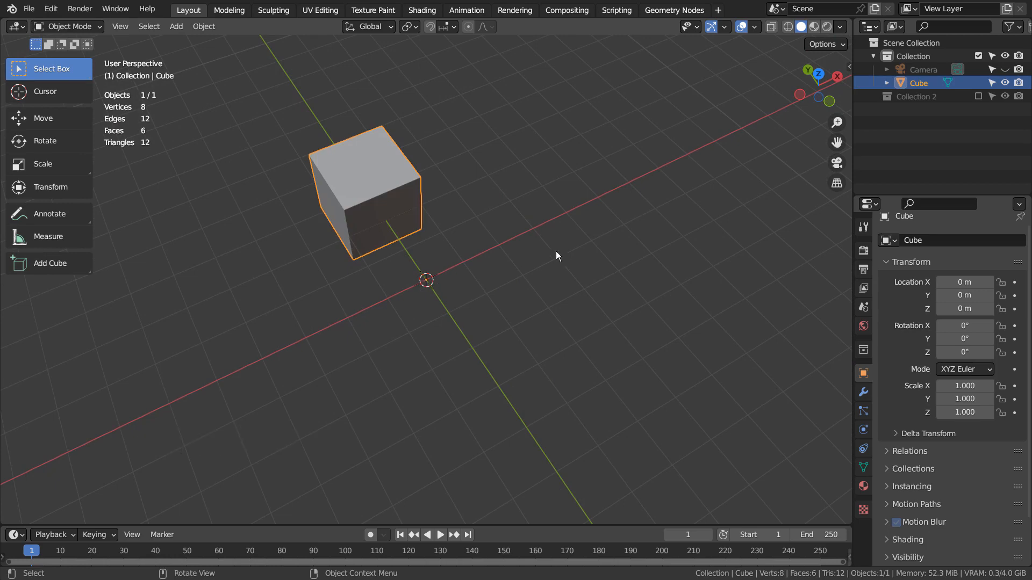
{"action": "scroll", "coordinate": [591, 253], "scroll_direction": "down", "scroll_amount": 2}
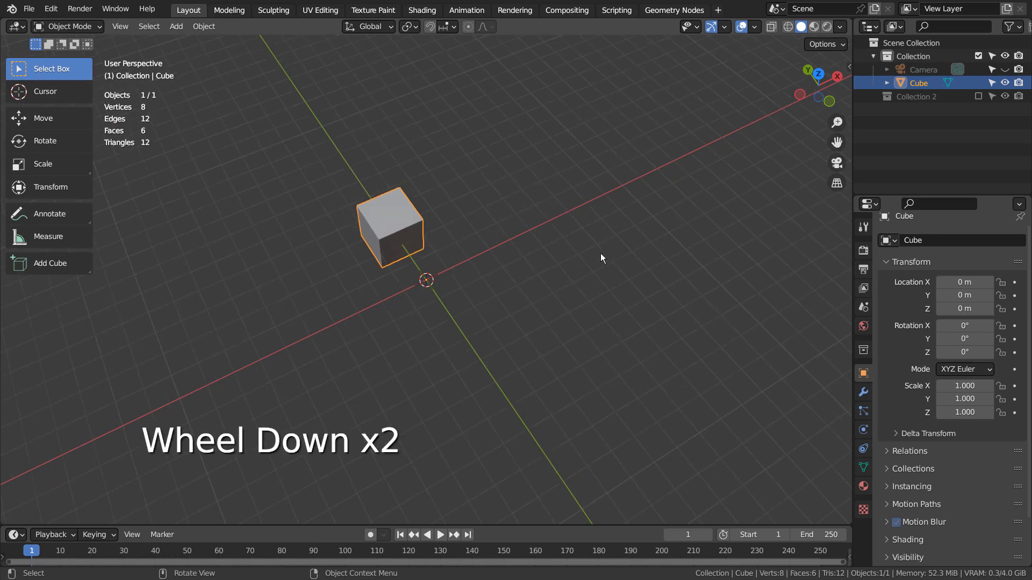
{"action": "key", "text": "Tab"}
{"action": "key", "text": "KP_7"}
{"action": "scroll", "coordinate": [601, 253], "scroll_direction": "down", "scroll_amount": 2}
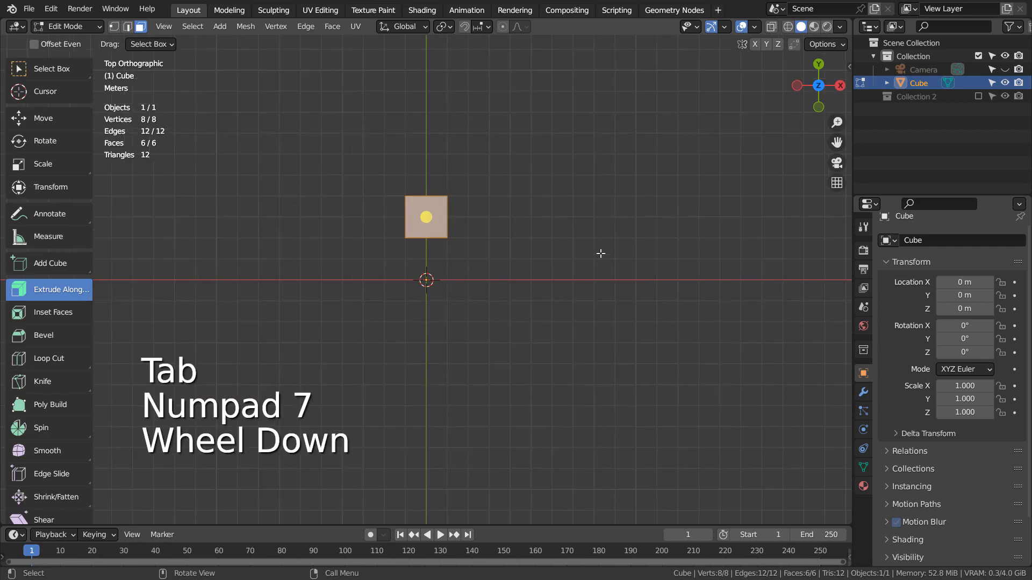
{"action": "key", "text": "g"}
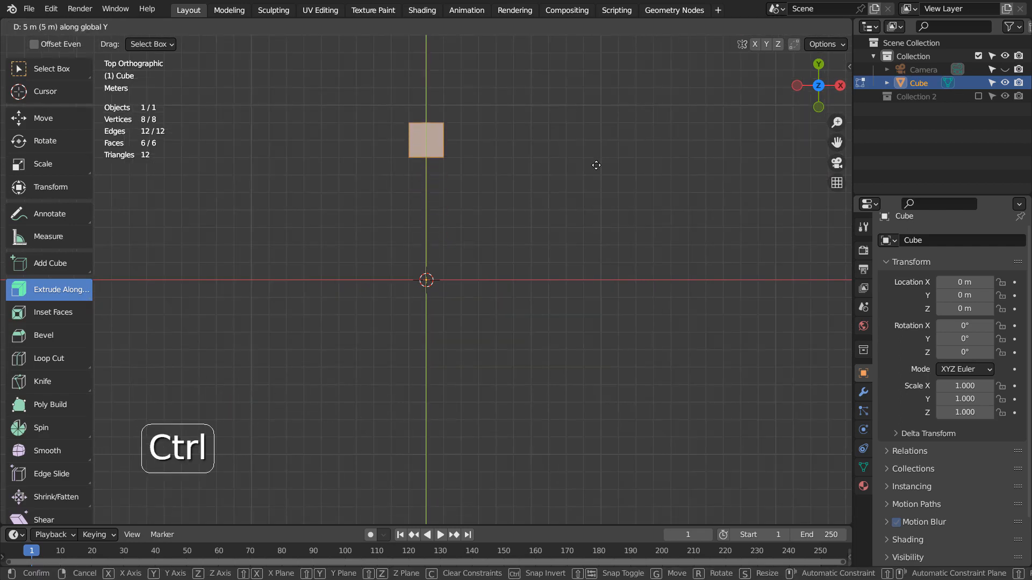
{"action": "left_click", "coordinate": [596, 165], "text": "ctrl"}
{"action": "key", "text": "Tab"}
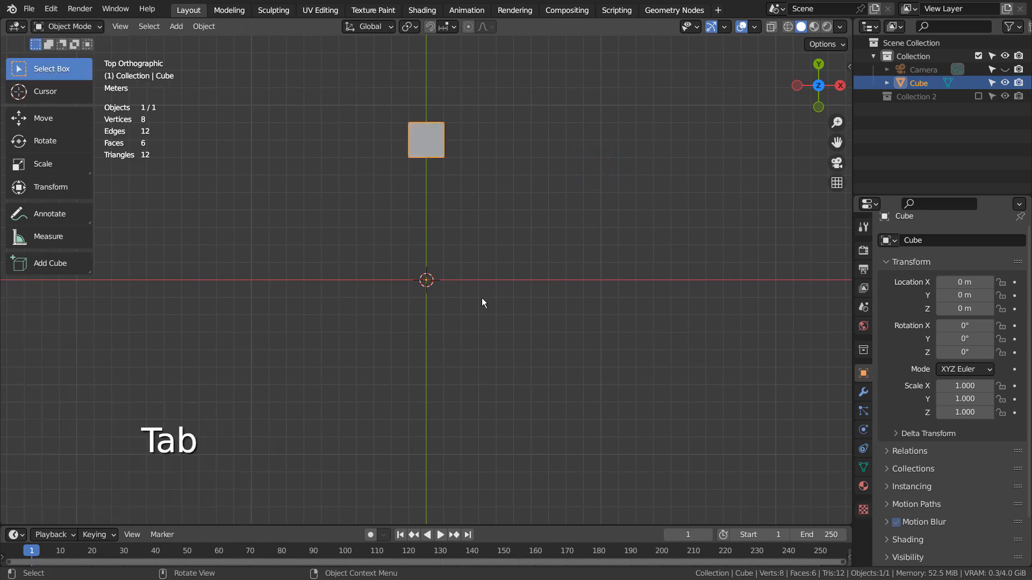
Add a Plain Axes empty at the world origin
{"action": "middle_click_drag", "start_coordinate": [482, 298], "coordinate": [549, 279]}
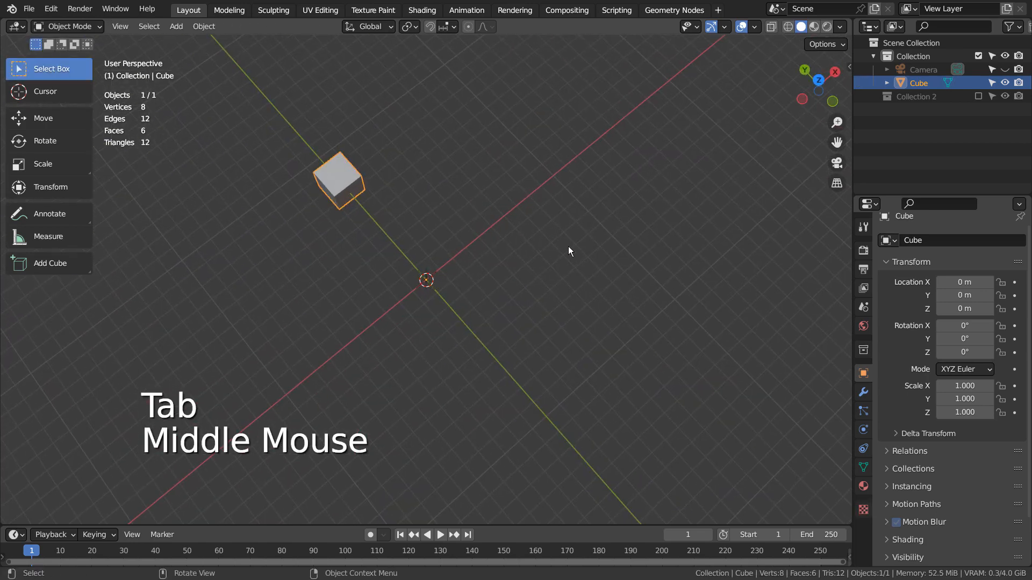
{"action": "key", "text": "shift+a"}
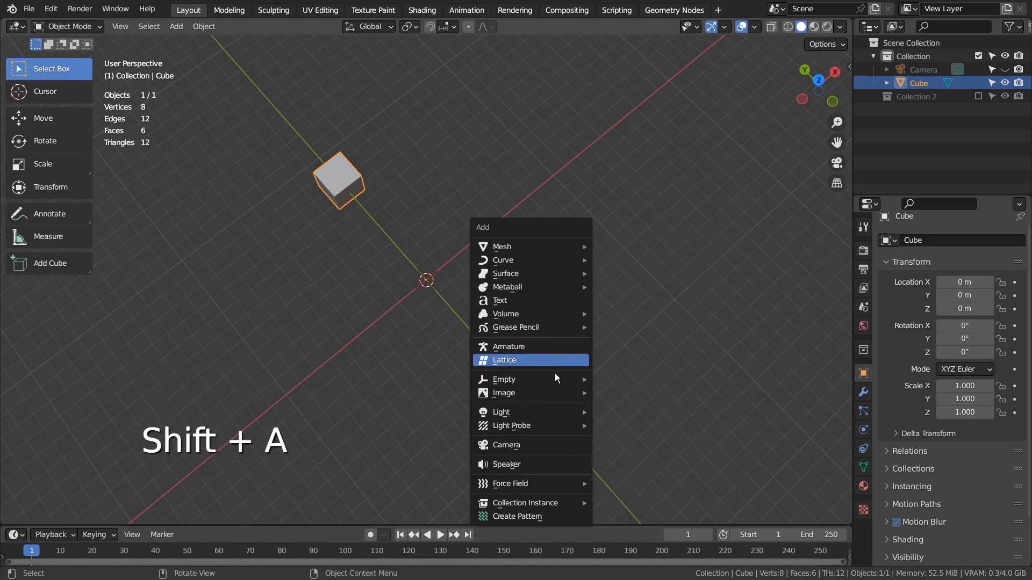
{"action": "mouse_move", "coordinate": [554, 376]}
{"action": "left_click", "coordinate": [618, 380]}
Add an Array modifier to the cube
{"action": "middle_click_drag", "start_coordinate": [512, 382], "coordinate": [415, 215]}
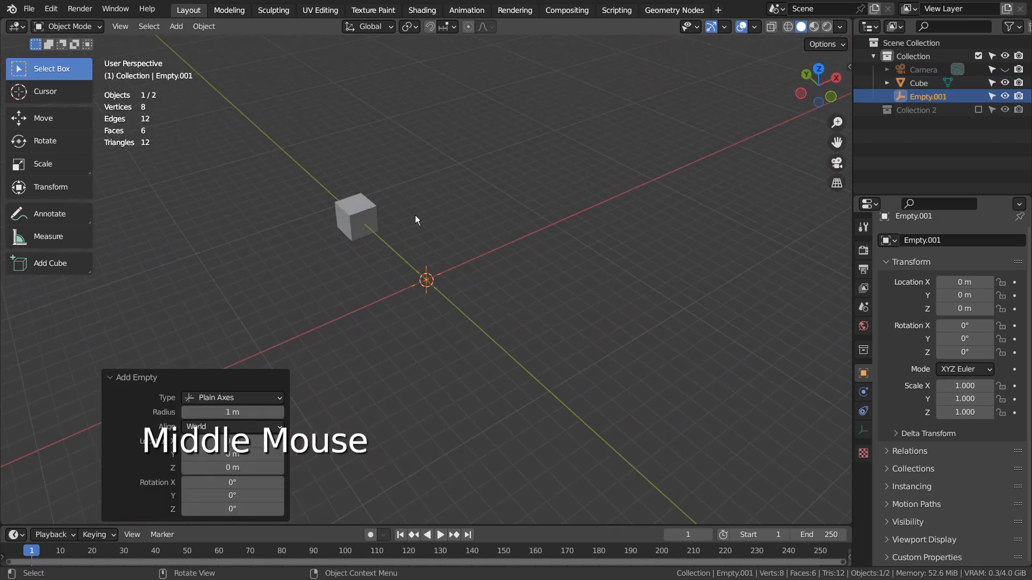
{"action": "left_click", "coordinate": [374, 224]}
{"action": "left_click", "coordinate": [862, 392]}
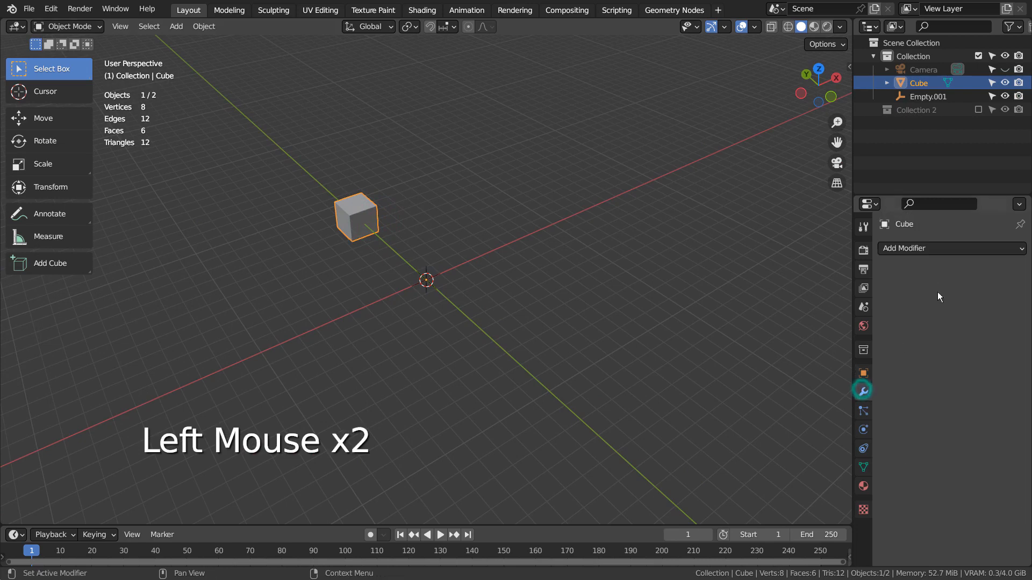
{"action": "left_click", "coordinate": [939, 250]}
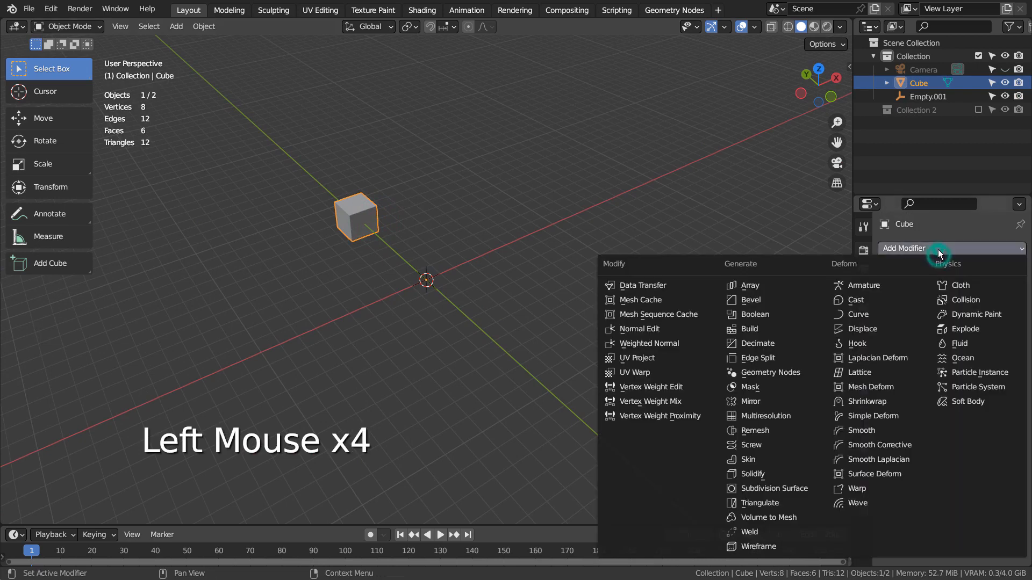
{"action": "left_click", "coordinate": [790, 285]}
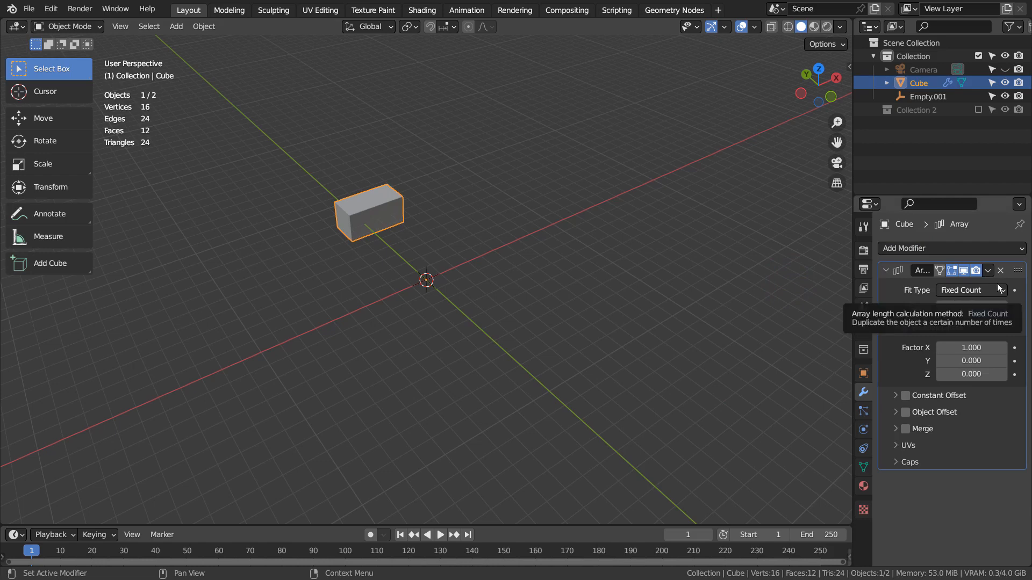
Replace the Array modifier's Relative Offset with an Object Offset that uses Empty.001
{"action": "left_click", "coordinate": [906, 329]}
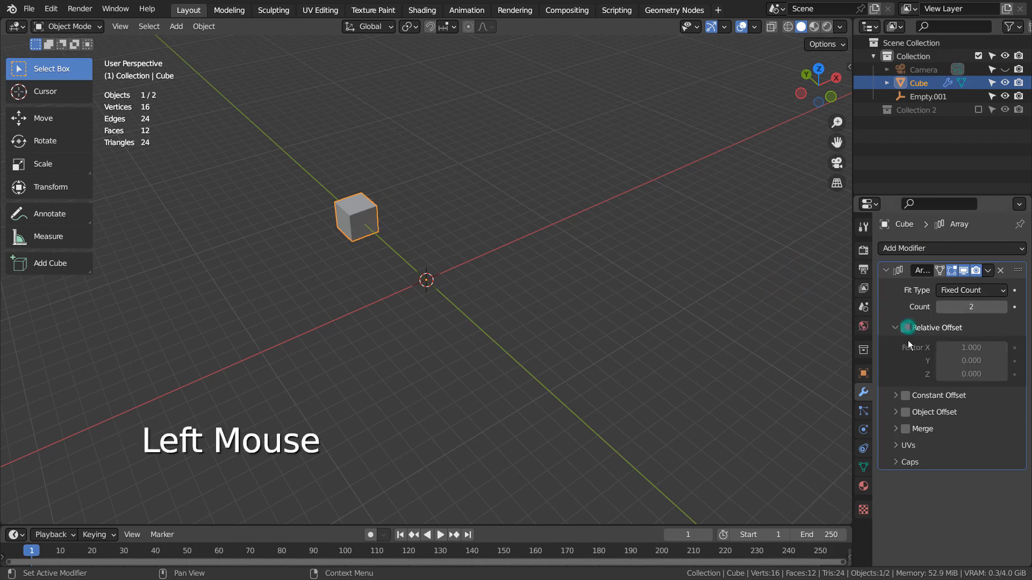
{"action": "left_click", "coordinate": [906, 411]}
{"action": "left_click", "coordinate": [896, 412]}
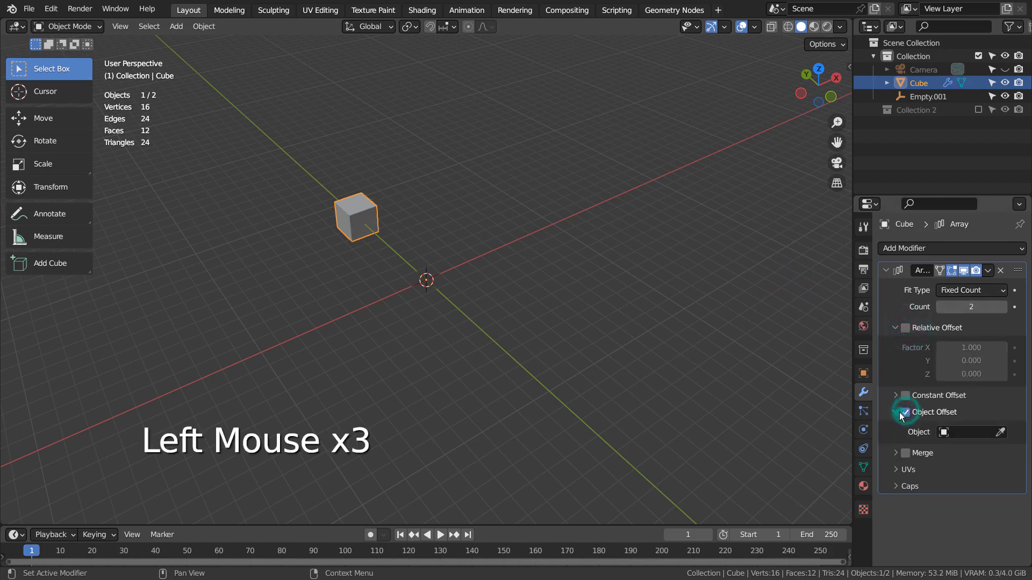
{"action": "left_click", "coordinate": [942, 432]}
{"action": "left_click", "coordinate": [908, 318]}
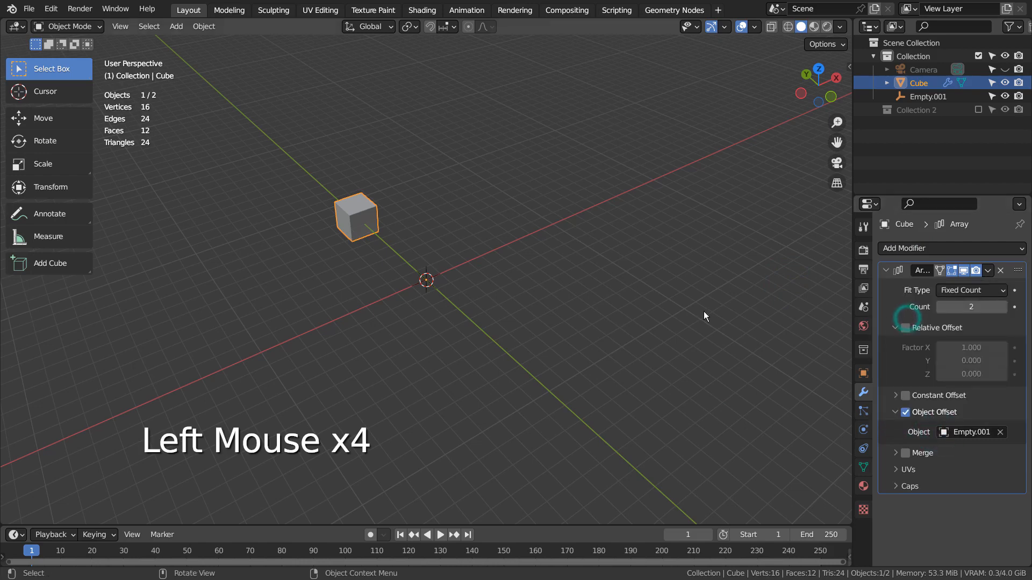
Test rotating the empty about Y and Z, undo those trials, and set its Z rotation to 30°
{"action": "left_click", "coordinate": [448, 281]}
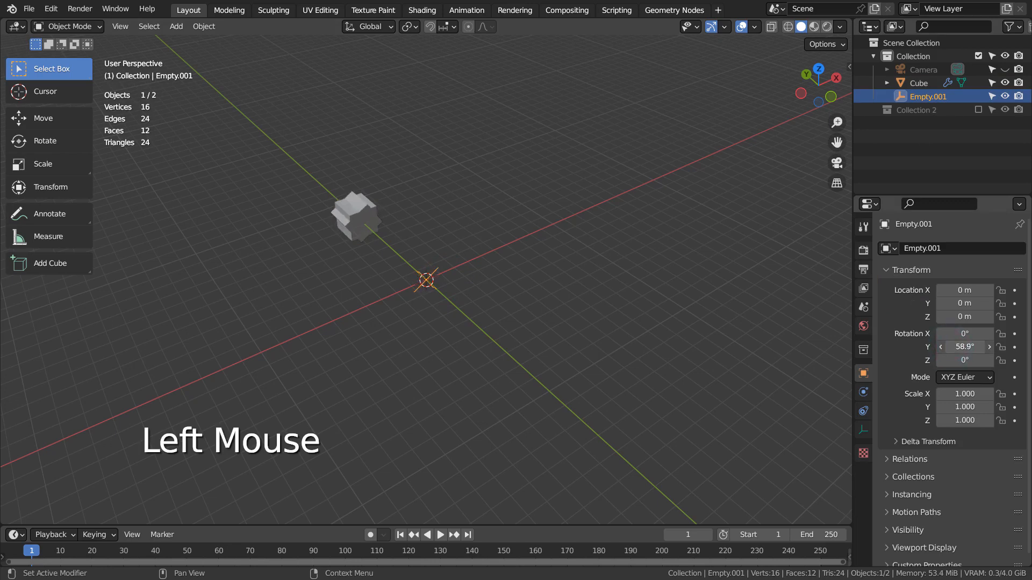
{"action": "key", "text": "ctrl+z"}
{"action": "left_click_drag", "start_coordinate": [965, 360], "coordinate": [966, 360]}
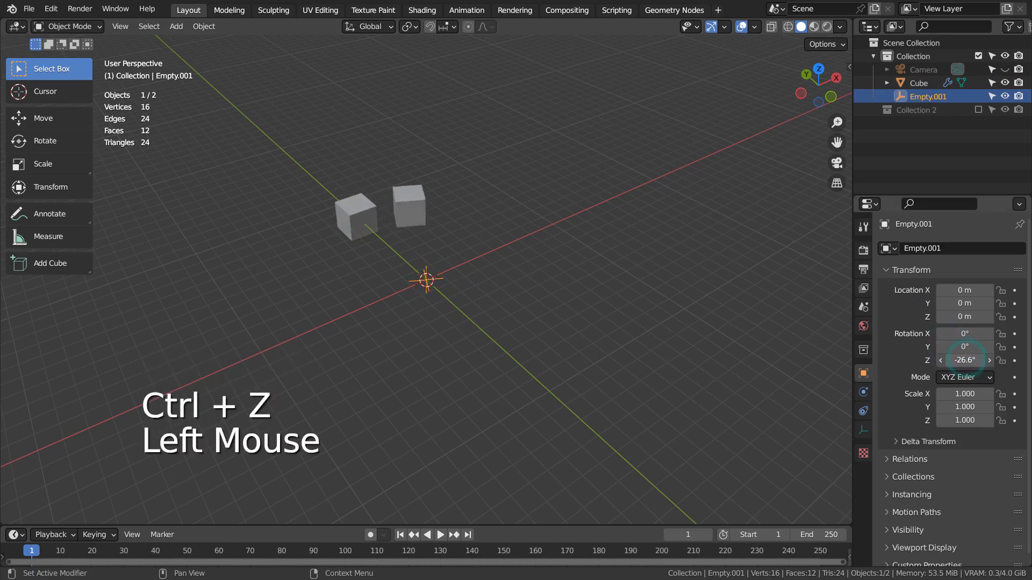
{"action": "key", "text": "ctrl+z"}
{"action": "left_click", "coordinate": [967, 360]}
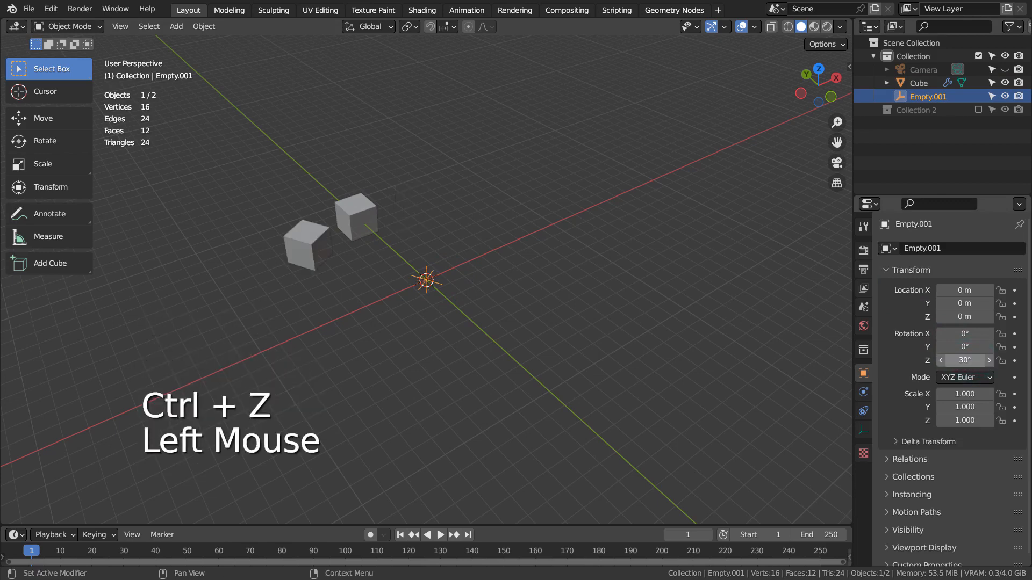
Raise the cube's Array count to 12 to complete the ring of cubes
{"action": "double_click", "coordinate": [387, 226]}
{"action": "left_click", "coordinate": [1004, 307]}
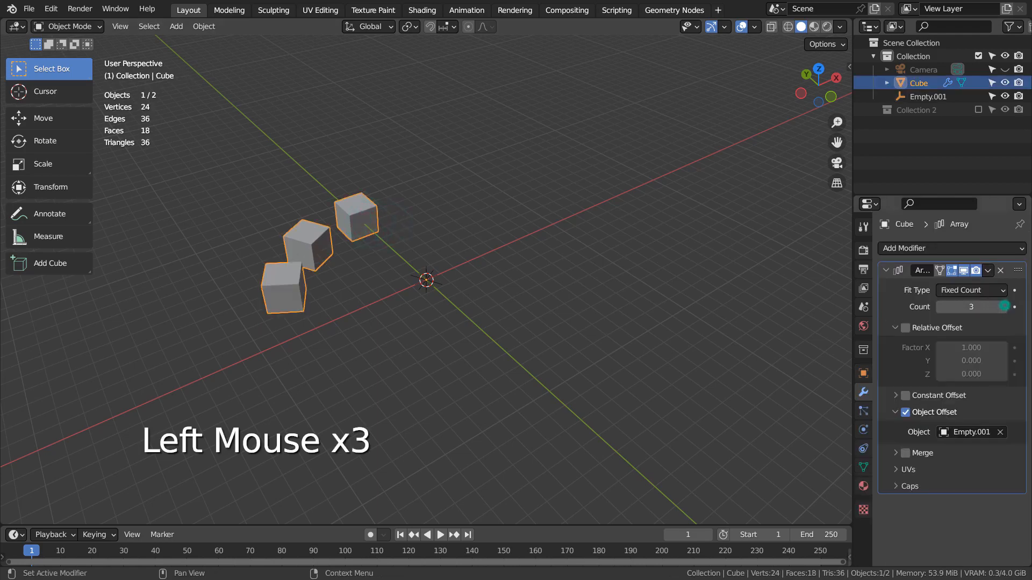
{"action": "triple_click", "coordinate": [1004, 307]}
{"action": "triple_click", "coordinate": [1004, 307]}
{"action": "double_click", "coordinate": [1004, 307]}
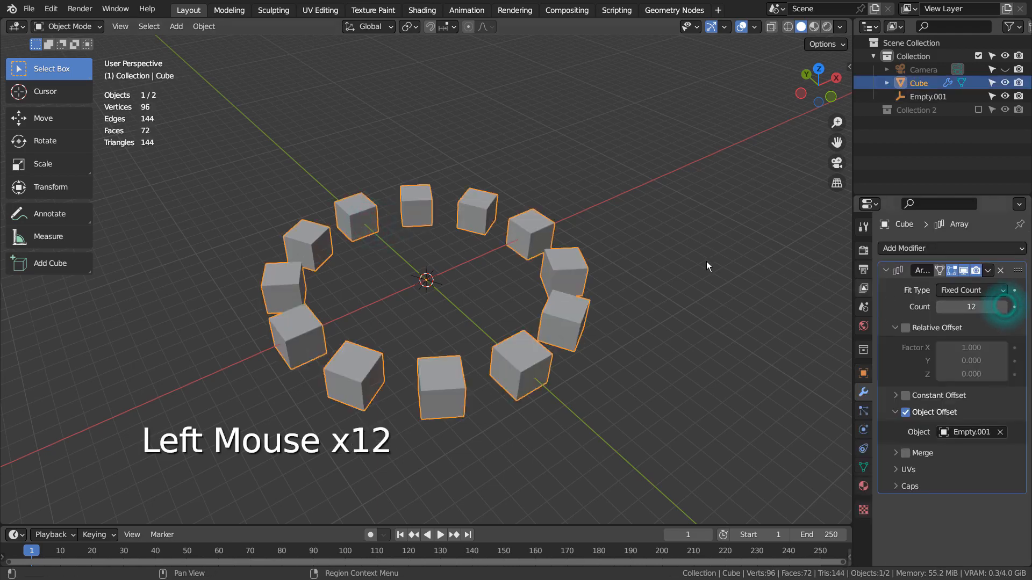
Try a free trackball rotation of the empty at the ring's centre and undo it
{"action": "middle_click_drag", "start_coordinate": [707, 261], "coordinate": [538, 264]}
{"action": "left_click", "coordinate": [437, 282]}
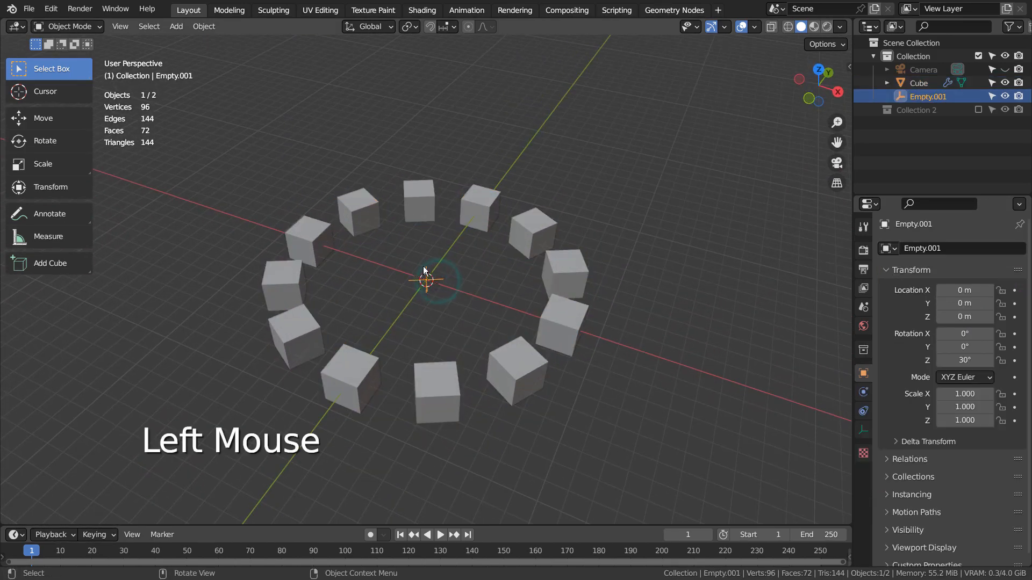
{"action": "middle_click_drag", "start_coordinate": [478, 306], "coordinate": [497, 296]}
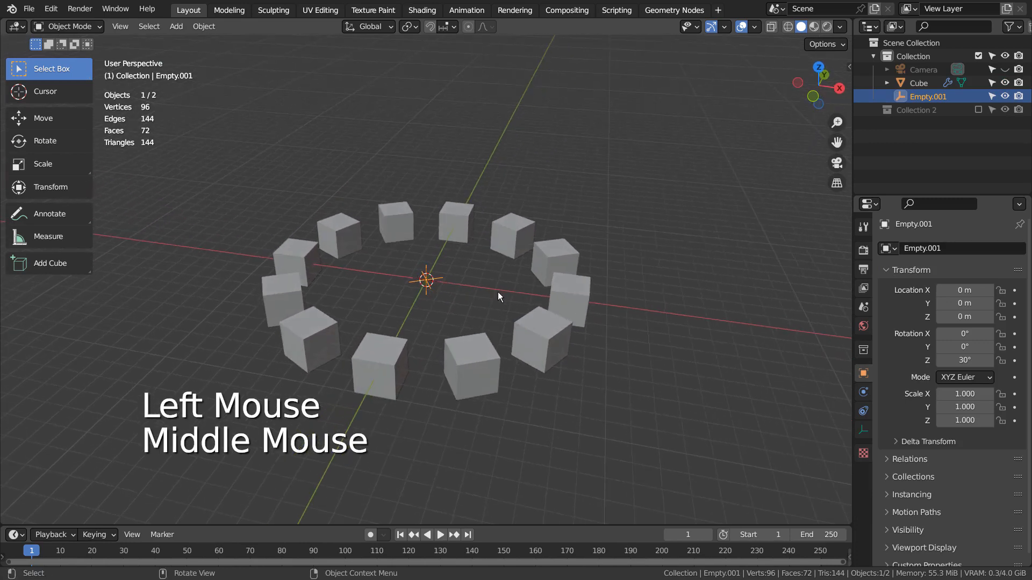
{"action": "key", "text": "r"}
{"action": "key", "text": "r"}
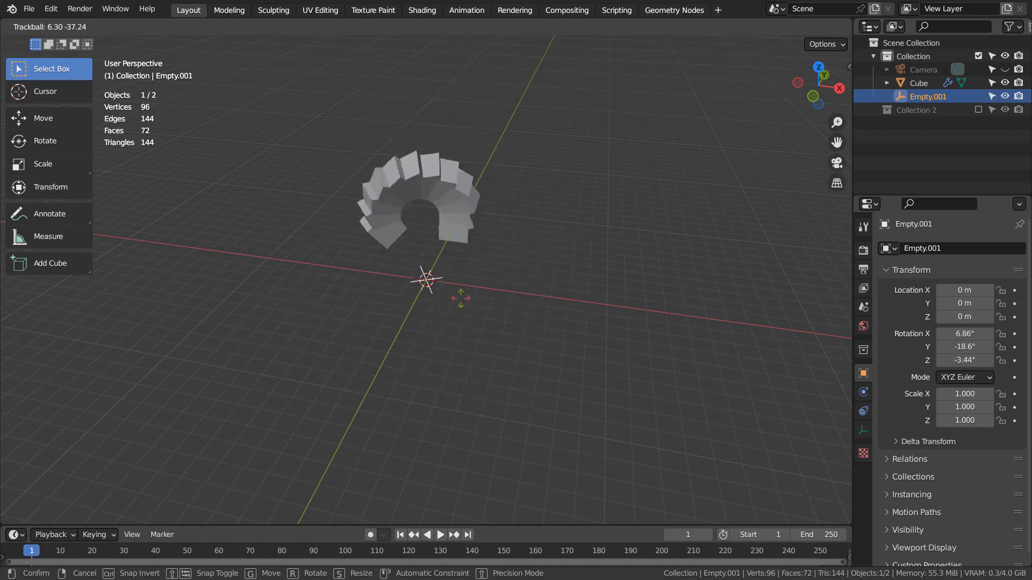
{"action": "left_click", "coordinate": [459, 299]}
{"action": "key", "text": "ctrl+z"}
Try moving the empty freely away from the ring's centre and undo the move
{"action": "key", "text": "g"}
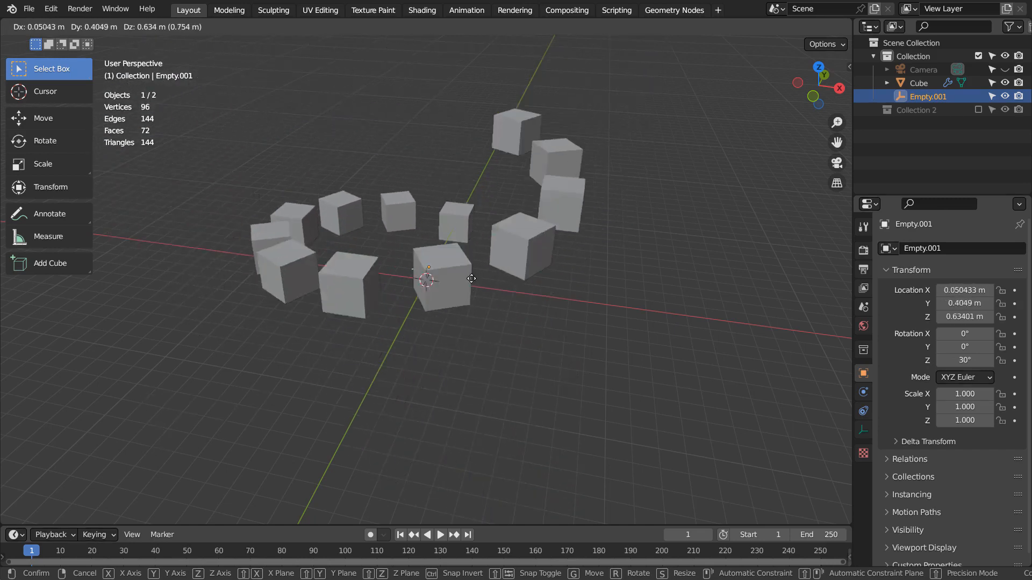
{"action": "left_click", "coordinate": [484, 313]}
{"action": "key", "text": "ctrl+z"}
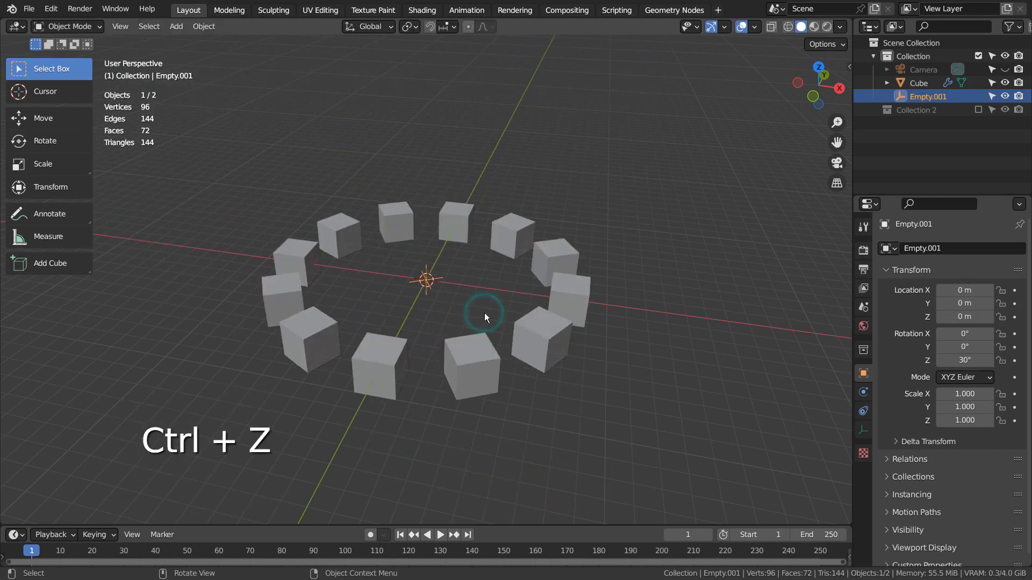
Try scaling the empty down uniformly to about 0.84 and undo the change
{"action": "key", "text": "s"}
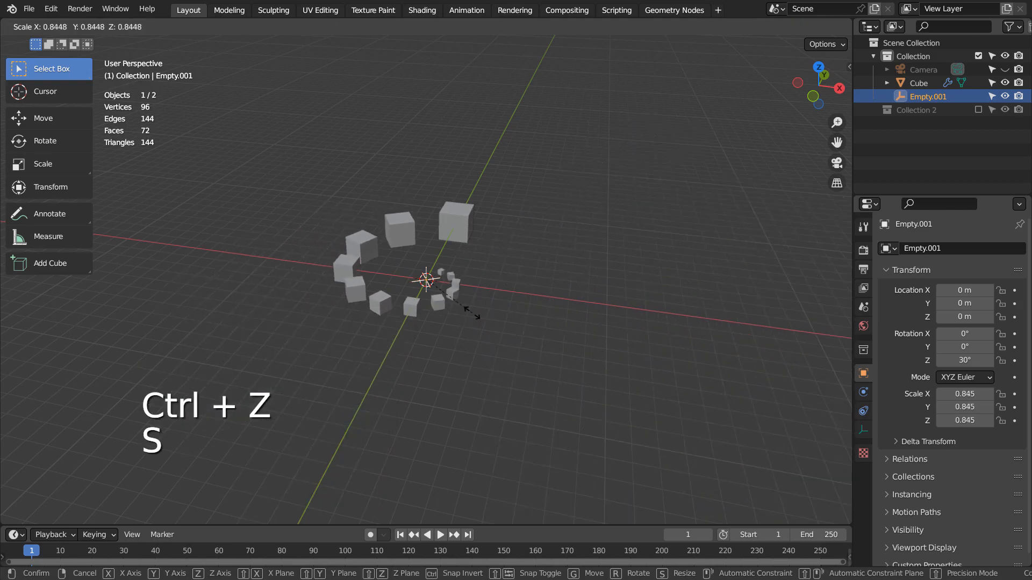
{"action": "left_click", "coordinate": [468, 313]}
{"action": "middle_click_drag", "start_coordinate": [533, 332], "coordinate": [437, 335]}
{"action": "key", "text": "ctrl+z"}
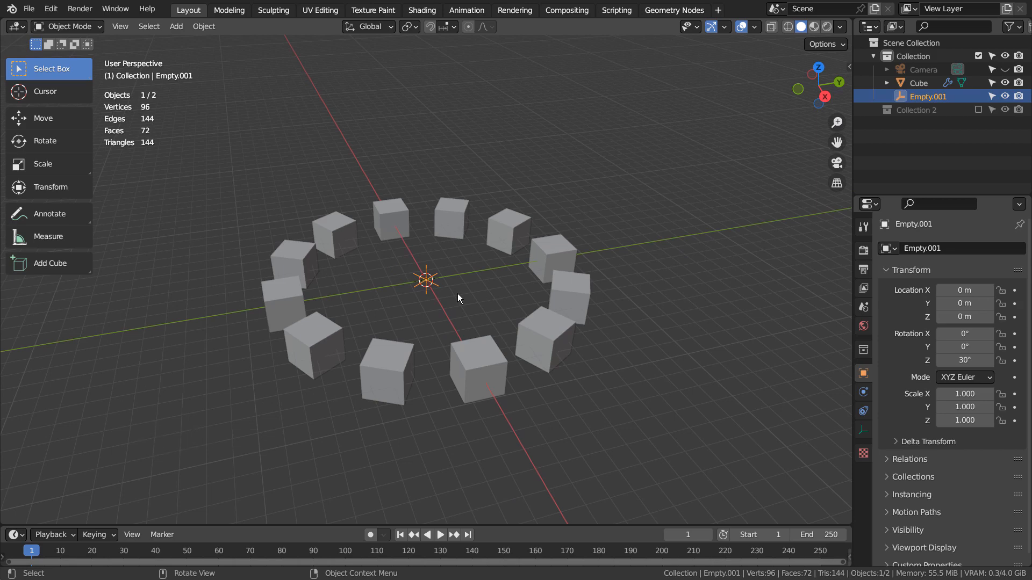
Try a free view-aligned rotation of the empty from a different viewing angle and undo it
{"action": "key", "text": "r"}
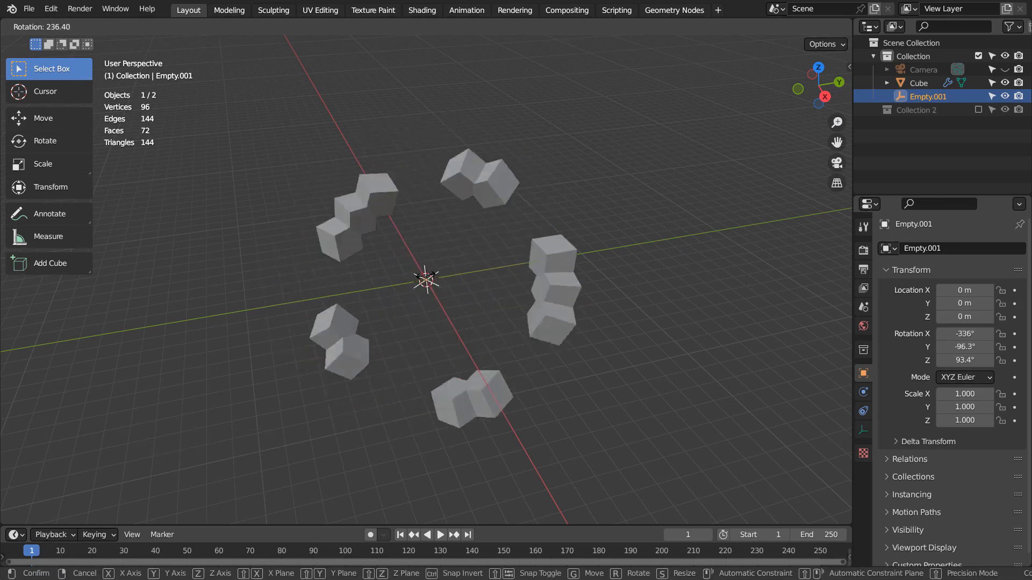
{"action": "left_click", "coordinate": [500, 319]}
{"action": "key", "text": "ctrl+z"}
{"action": "middle_click_drag", "start_coordinate": [502, 311], "coordinate": [567, 314]}
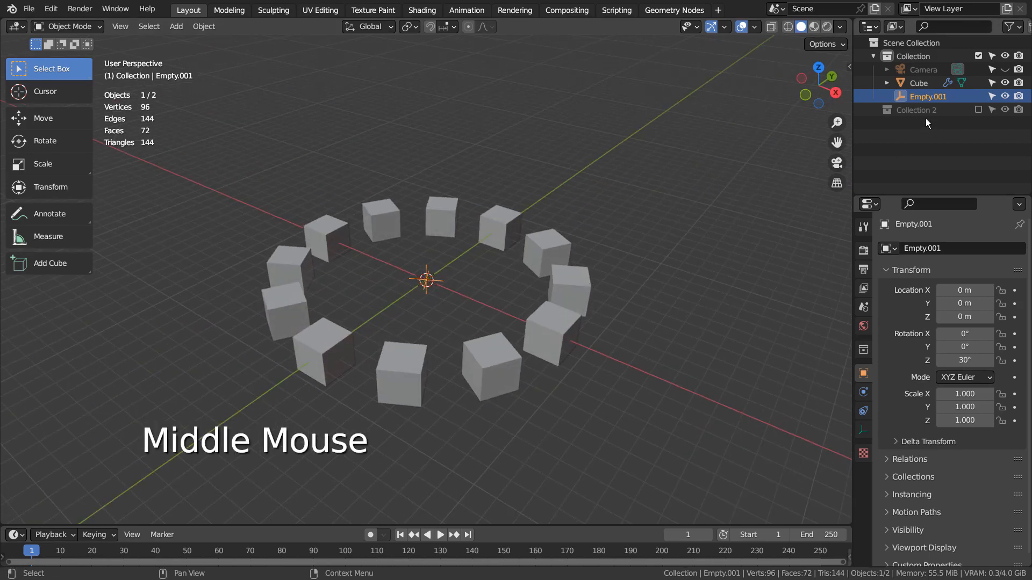
Delete the arrayed cube and its controlling empty together
{"action": "key", "text": "b"}
{"action": "left_click_drag", "start_coordinate": [352, 184], "coordinate": [504, 370]}
{"action": "key", "text": "x"}
{"action": "left_click", "coordinate": [502, 324]}
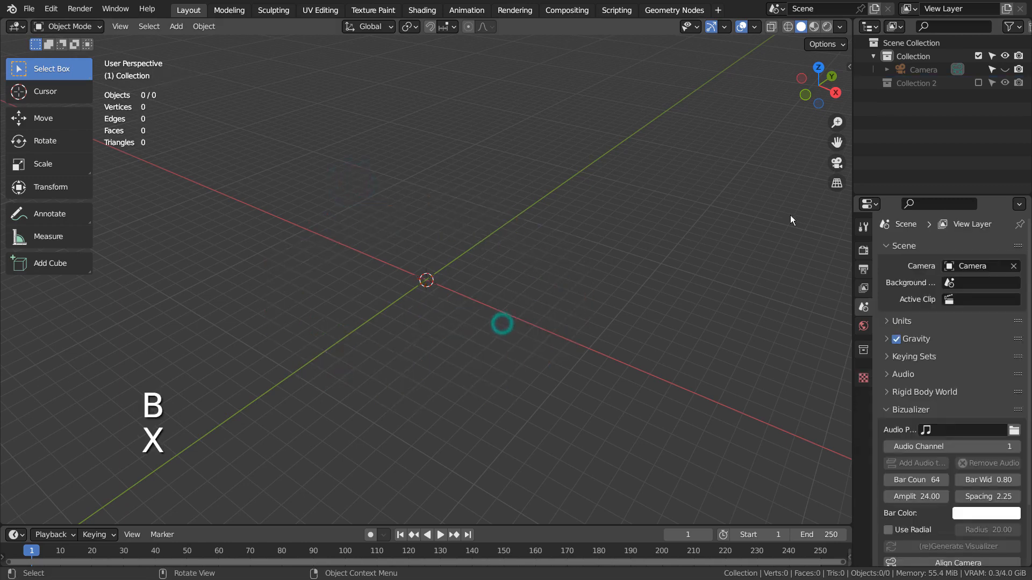
Enable Collection 2 and select its Torus.001 object to view the twisted ring shape up close
{"action": "left_click", "coordinate": [977, 83]}
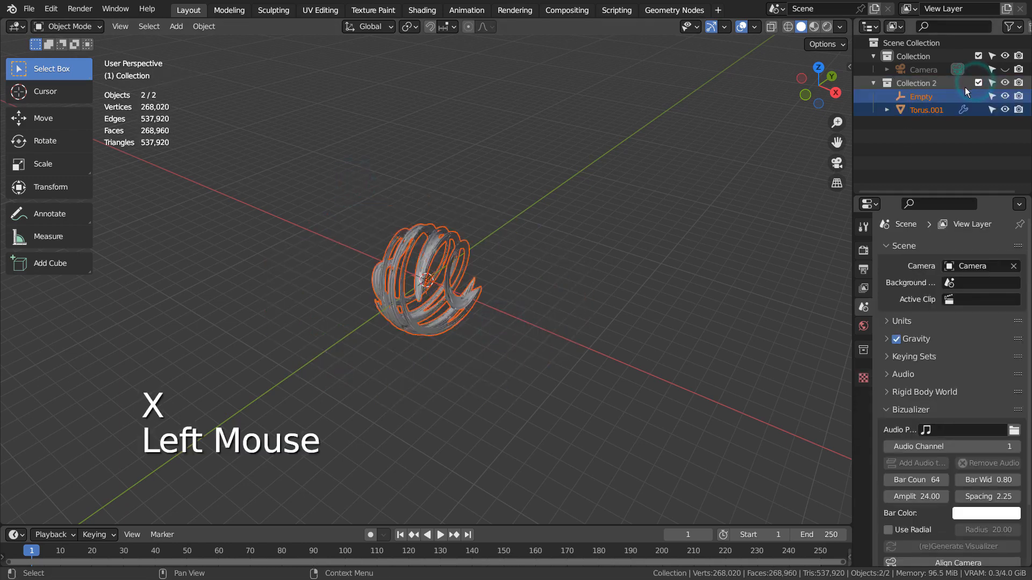
{"action": "left_click", "coordinate": [927, 110]}
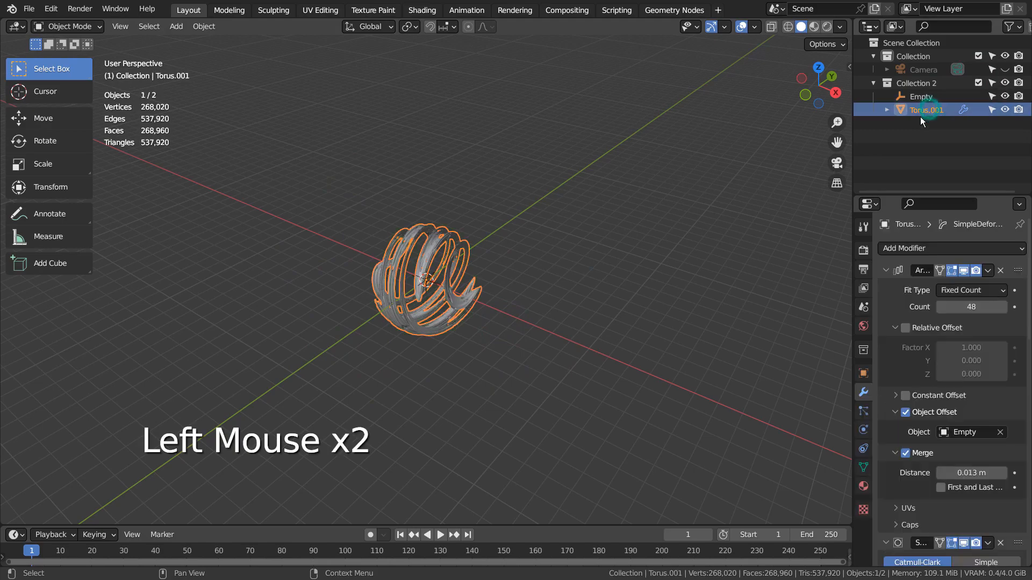
{"action": "middle_click_drag", "start_coordinate": [752, 373], "coordinate": [509, 370]}
{"action": "scroll", "coordinate": [452, 362], "scroll_direction": "up", "scroll_amount": 4}
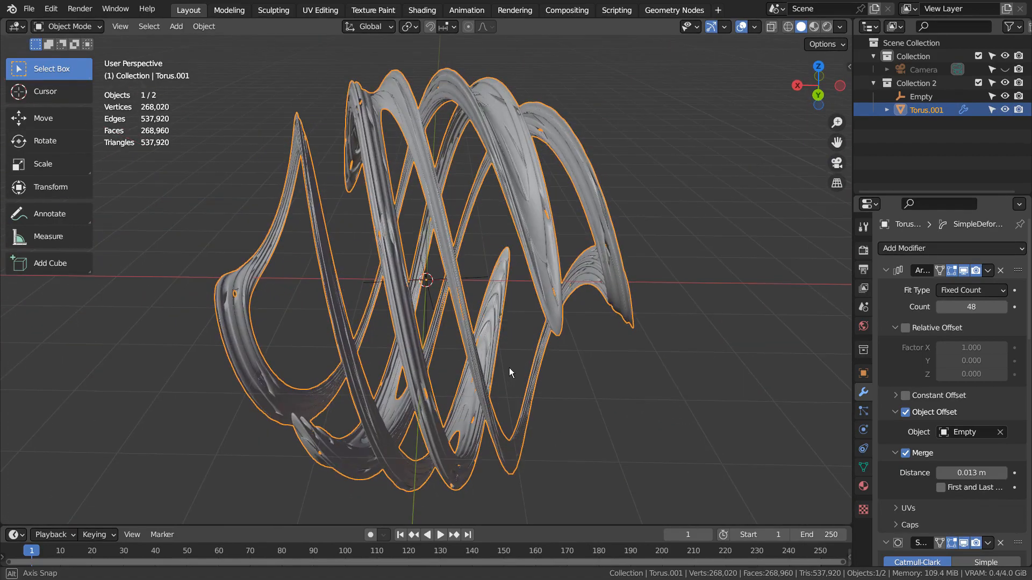
Review Torus.001's modifier stack in a maximised Properties editor and collapse all six modifiers
{"action": "scroll", "coordinate": [898, 376], "scroll_direction": "down", "scroll_amount": 9}
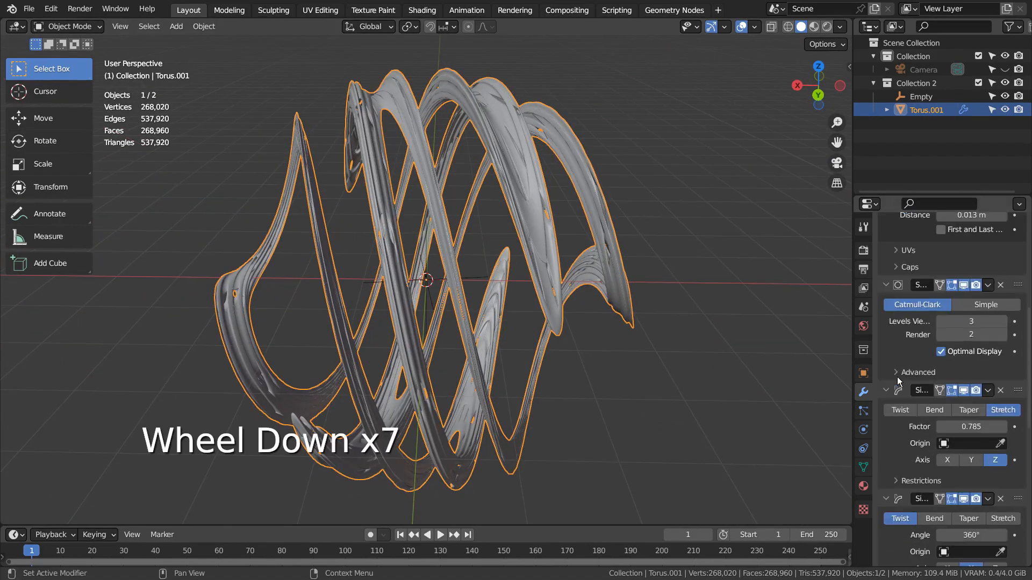
{"action": "scroll", "coordinate": [898, 377], "scroll_direction": "down", "scroll_amount": 4}
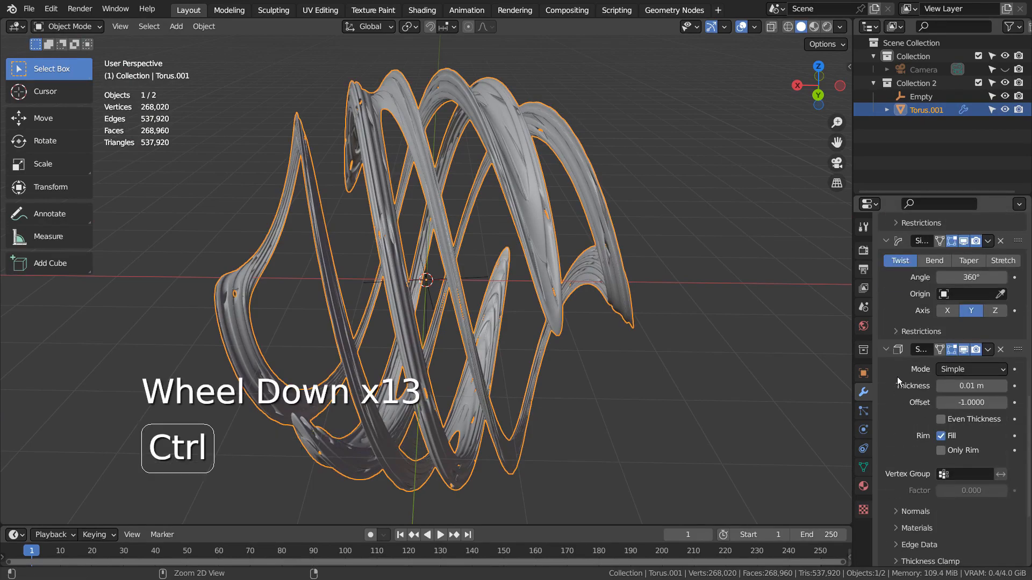
{"action": "key", "text": "ctrl+space"}
{"action": "scroll", "coordinate": [518, 363], "scroll_direction": "up", "scroll_amount": 10}
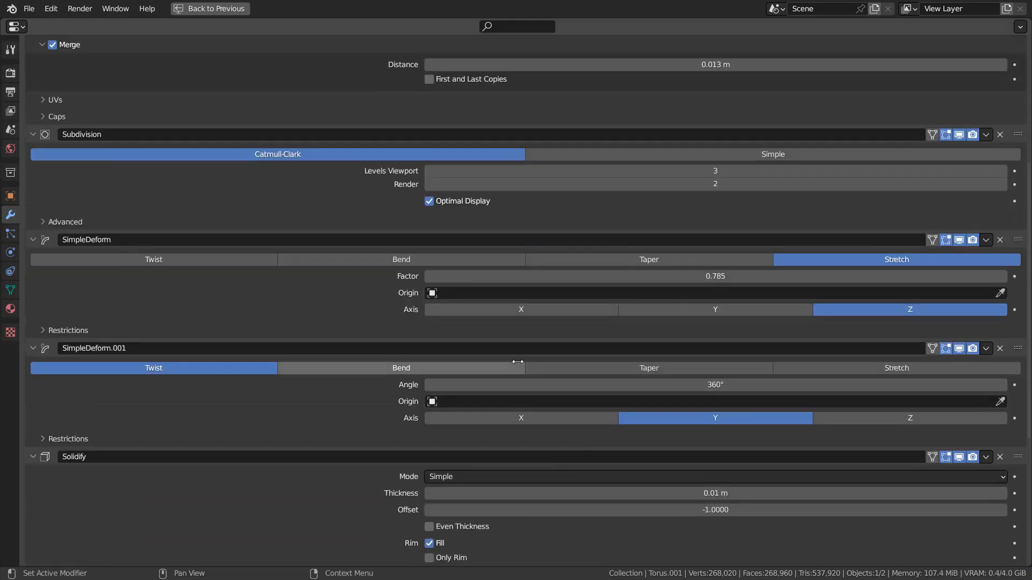
{"action": "scroll", "coordinate": [513, 317], "scroll_direction": "up", "scroll_amount": 10}
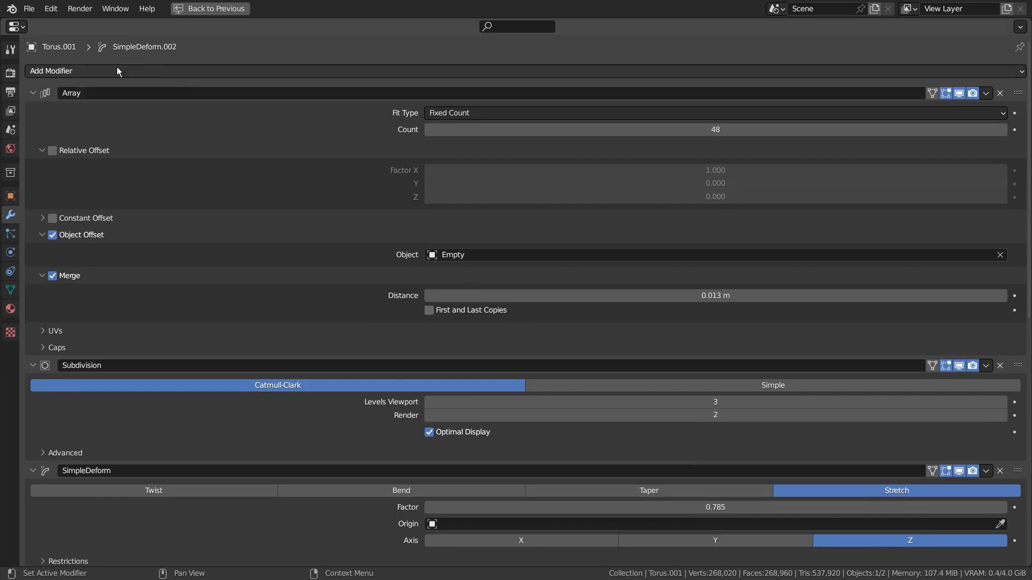
{"action": "left_click", "coordinate": [32, 92]}
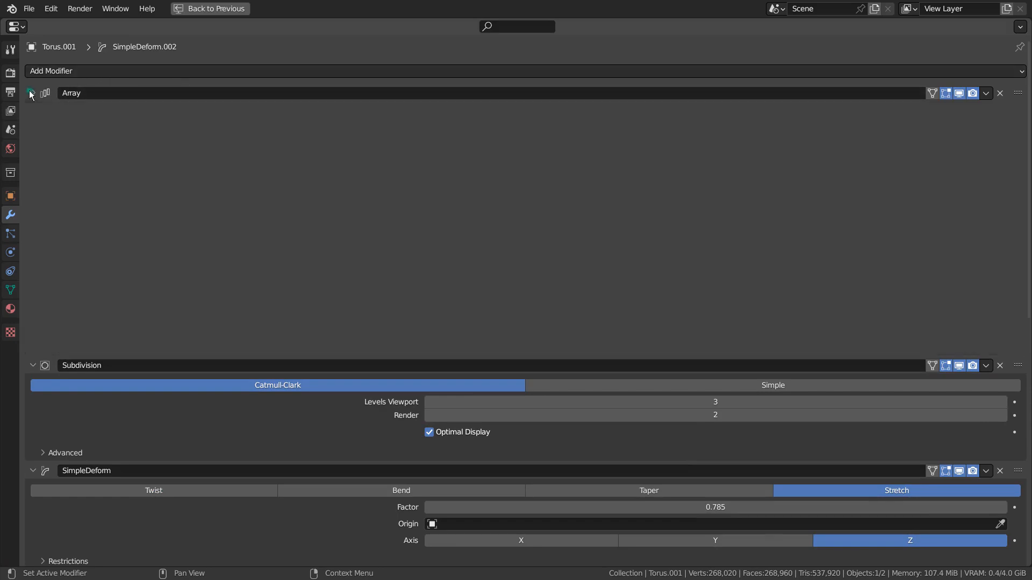
{"action": "left_click", "coordinate": [30, 108]}
{"action": "left_click", "coordinate": [30, 128]}
{"action": "left_click", "coordinate": [32, 145]}
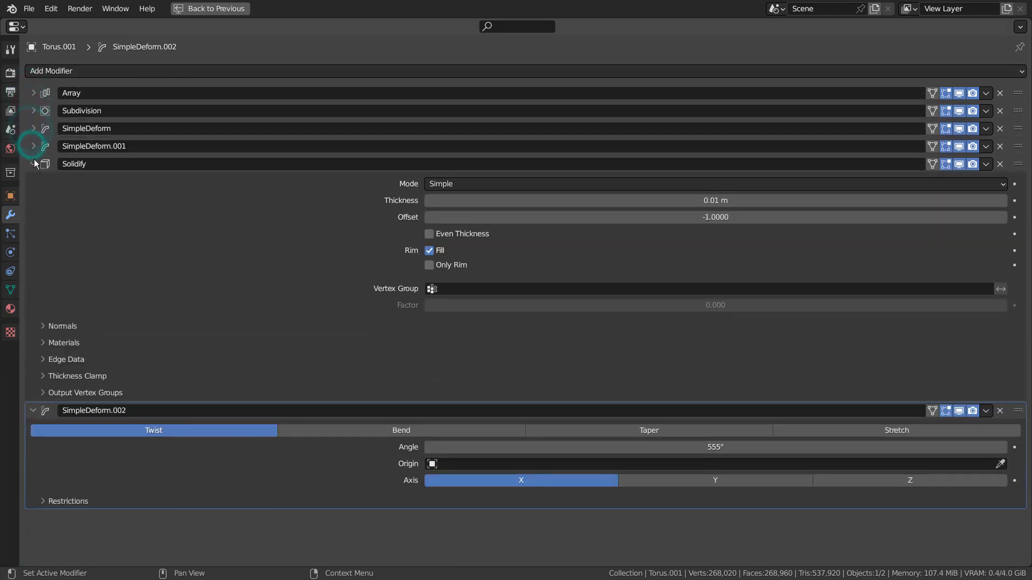
{"action": "left_click", "coordinate": [33, 164]}
{"action": "left_click", "coordinate": [34, 182]}
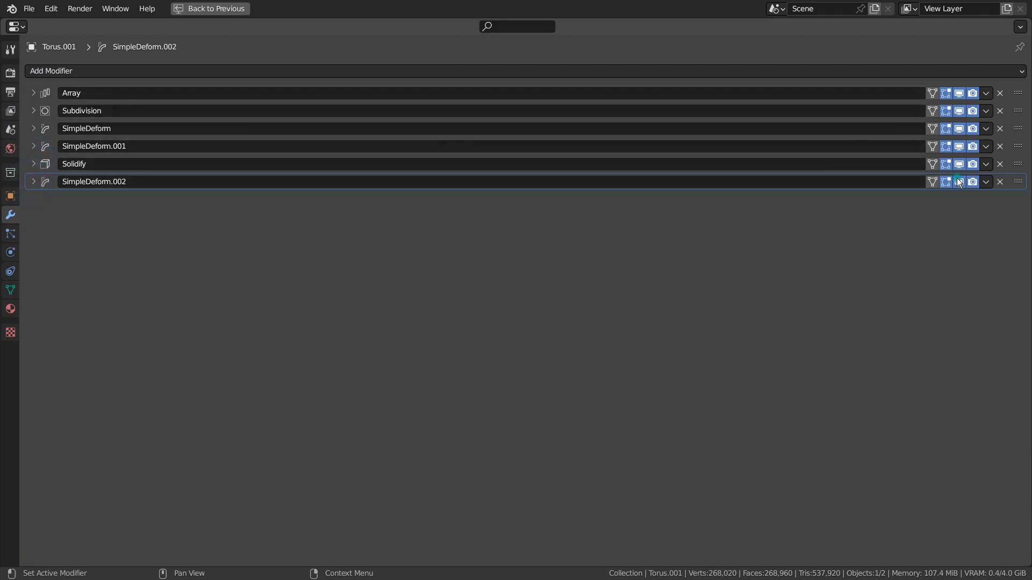
Turn off viewport display for all six Torus.001 modifiers and inspect the bare base segment
{"action": "left_click_drag", "start_coordinate": [960, 183], "coordinate": [960, 126]}
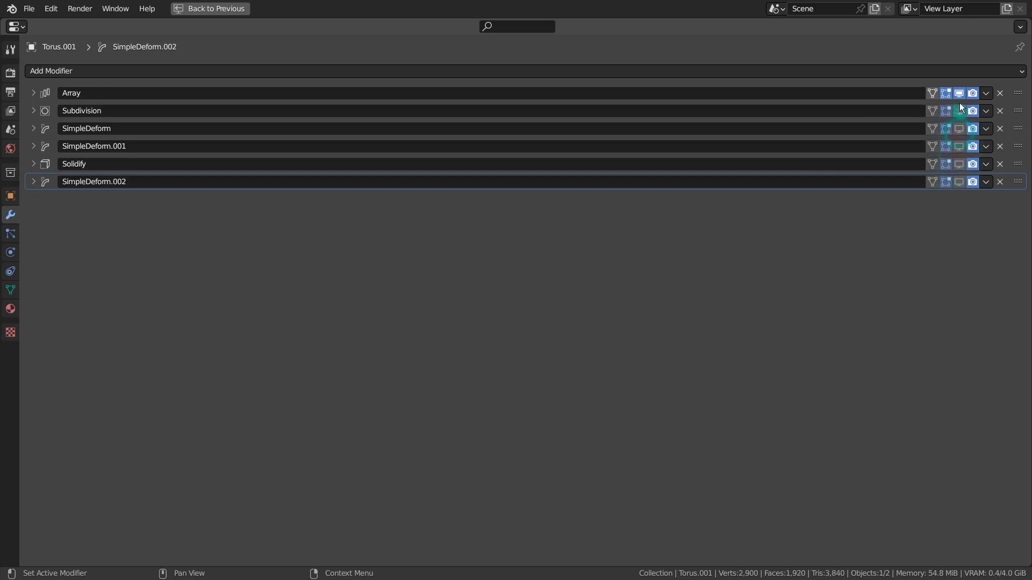
{"action": "key", "text": "ctrl+space"}
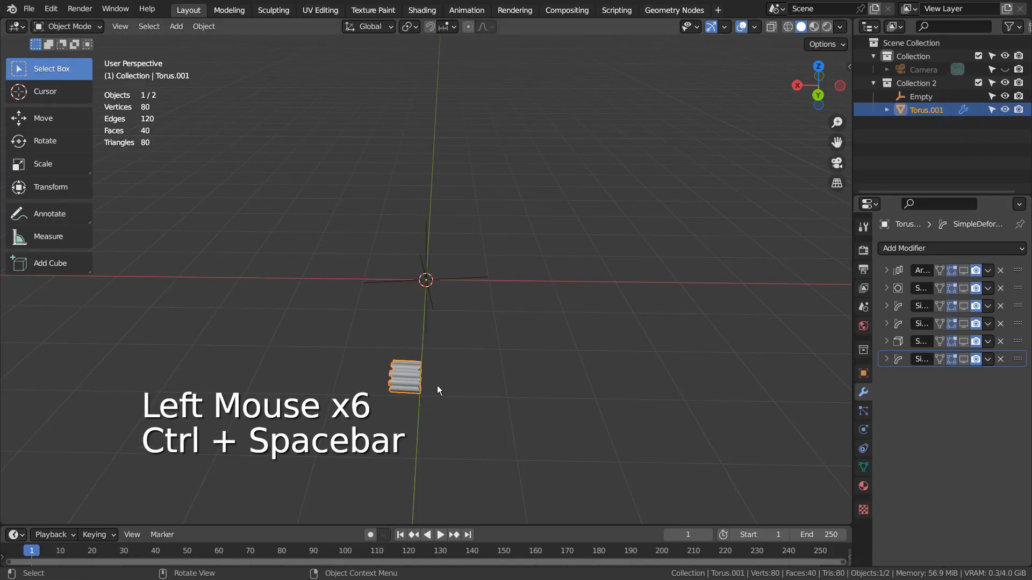
{"action": "middle_click_drag", "start_coordinate": [437, 385], "coordinate": [408, 375]}
{"action": "left_click", "coordinate": [264, 291]}
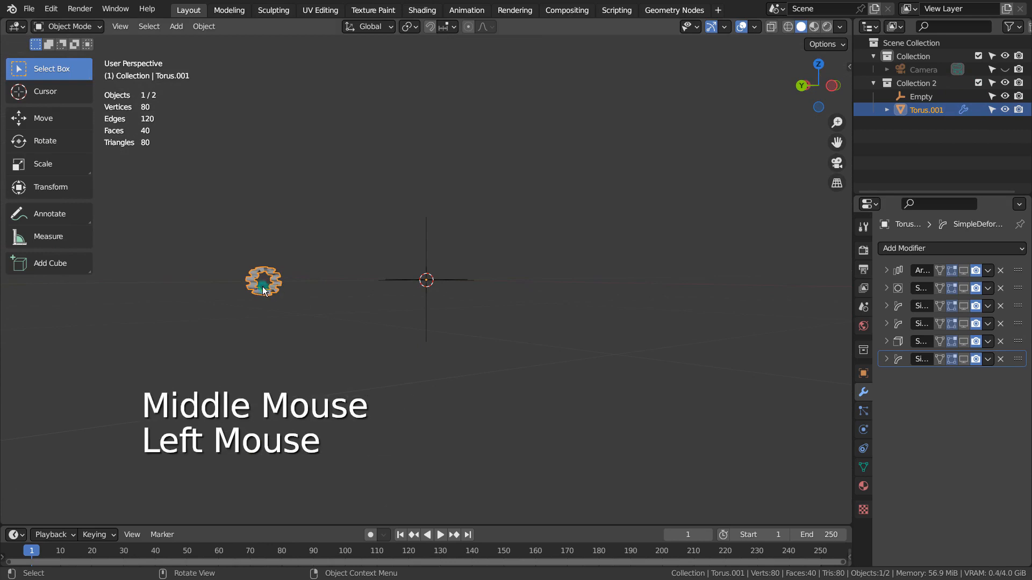
{"action": "key", "text": "KP_Decimal"}
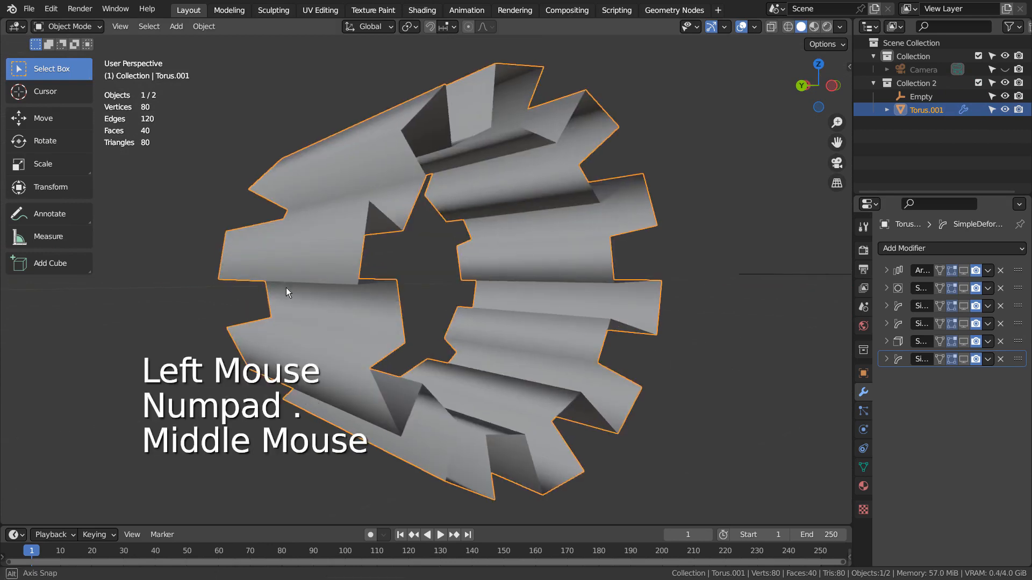
{"action": "middle_click_drag", "start_coordinate": [286, 288], "coordinate": [356, 320]}
{"action": "scroll", "coordinate": [357, 319], "scroll_direction": "down", "scroll_amount": 4}
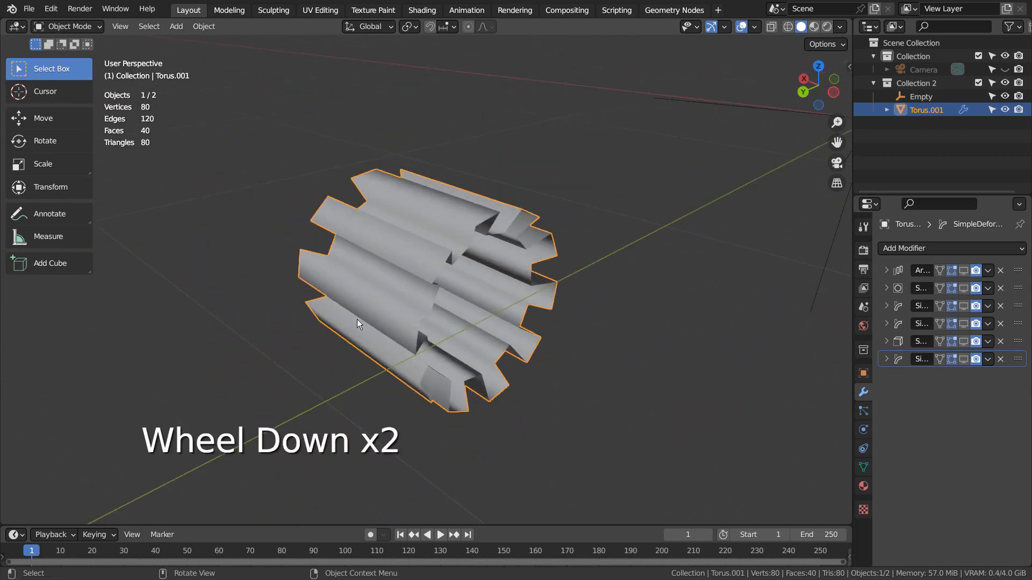
Add a torus mesh at the world origin with 48 major and 12 minor segments
{"action": "middle_click_drag", "start_coordinate": [642, 300], "coordinate": [611, 350]}
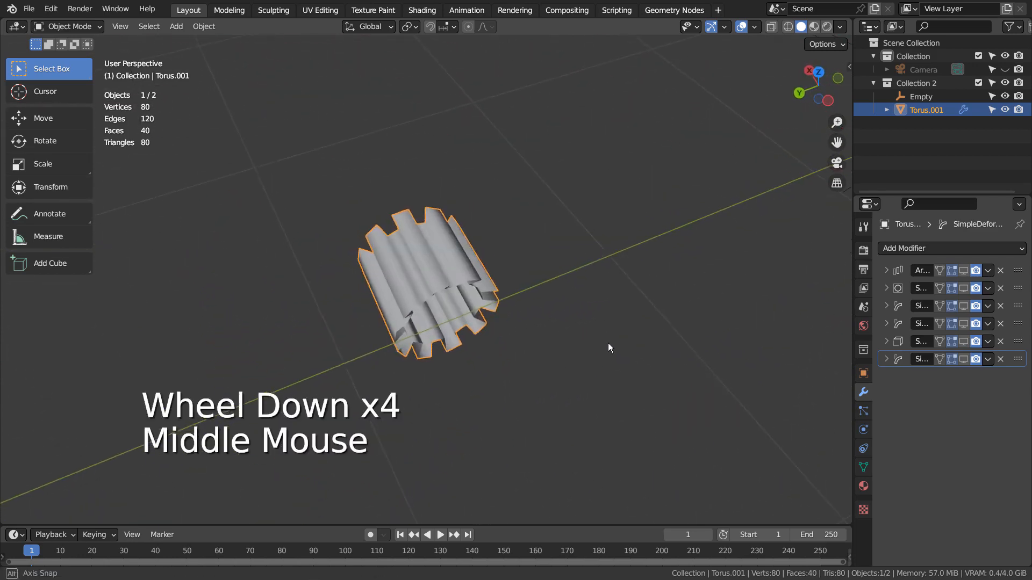
{"action": "scroll", "coordinate": [611, 350], "scroll_direction": "down", "scroll_amount": 2}
{"action": "key", "text": "shift+a"}
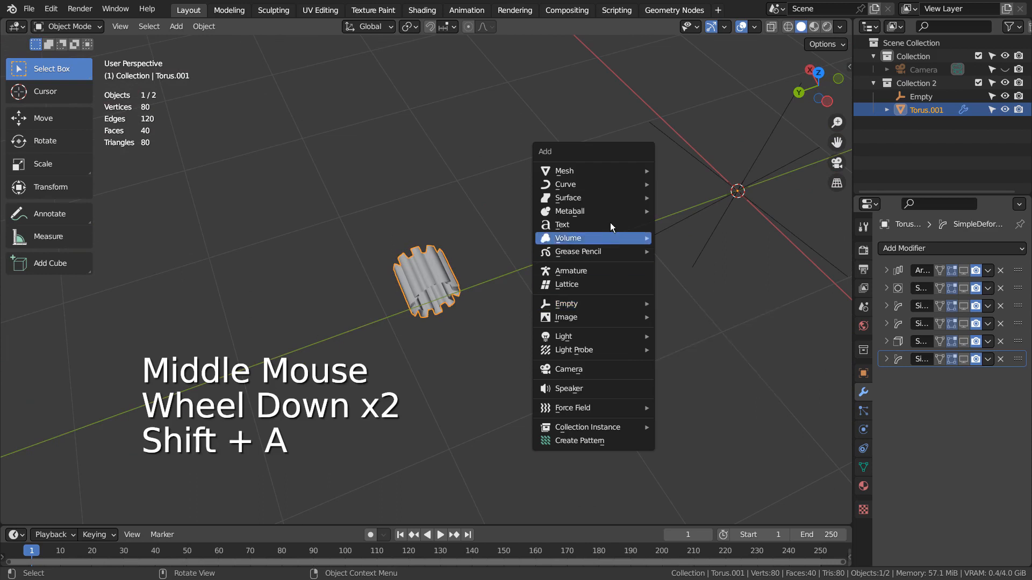
{"action": "mouse_move", "coordinate": [617, 171]}
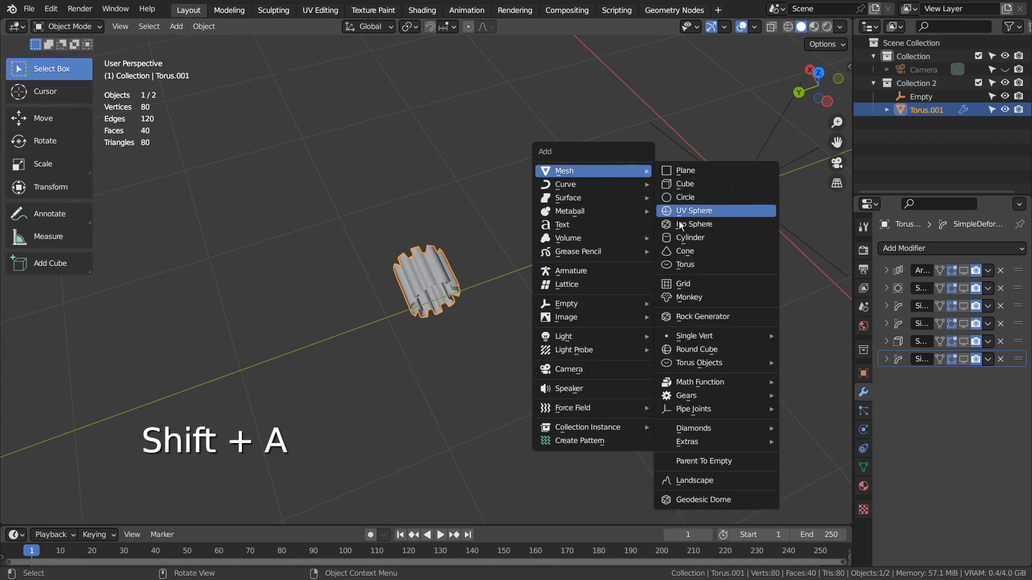
{"action": "left_click", "coordinate": [682, 259]}
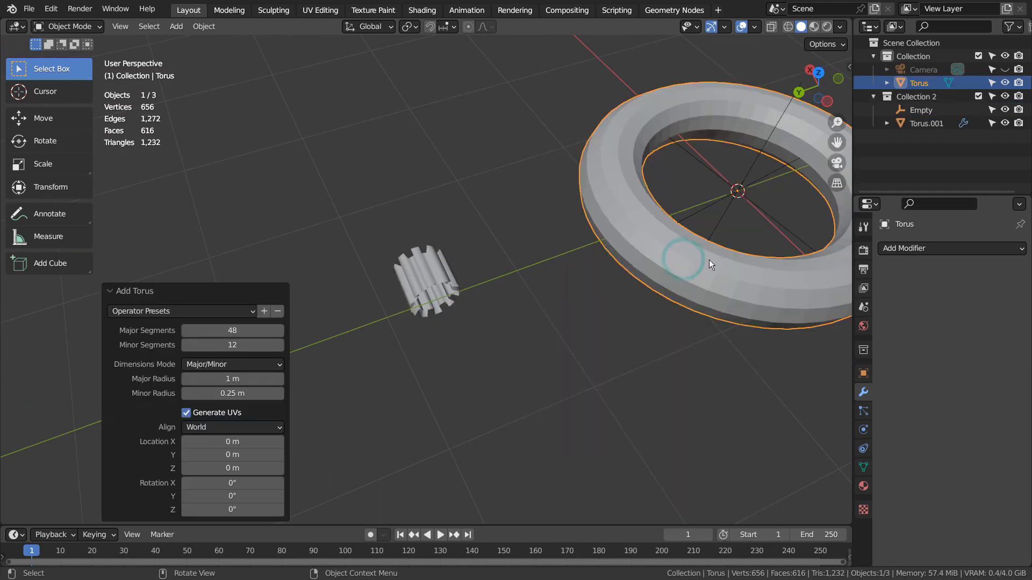
{"action": "middle_click_drag", "start_coordinate": [715, 266], "coordinate": [604, 278], "text": "shift"}
Delete all of the new torus's faces except three adjacent cross-section loops beside the positive Y axis
{"action": "key", "text": "Tab"}
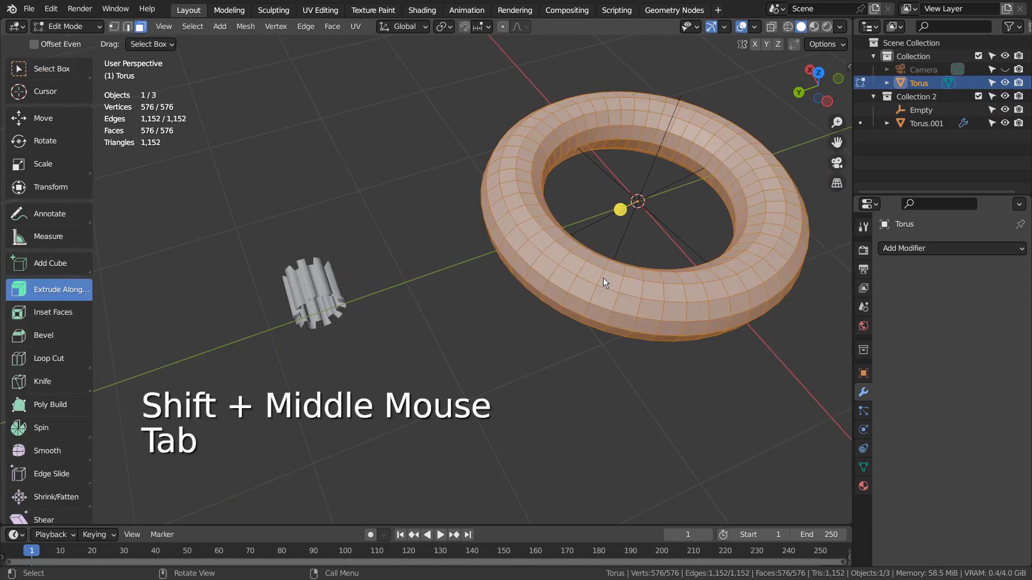
{"action": "key", "text": "KP_7"}
{"action": "middle_click_drag", "start_coordinate": [603, 280], "coordinate": [548, 153], "text": "shift"}
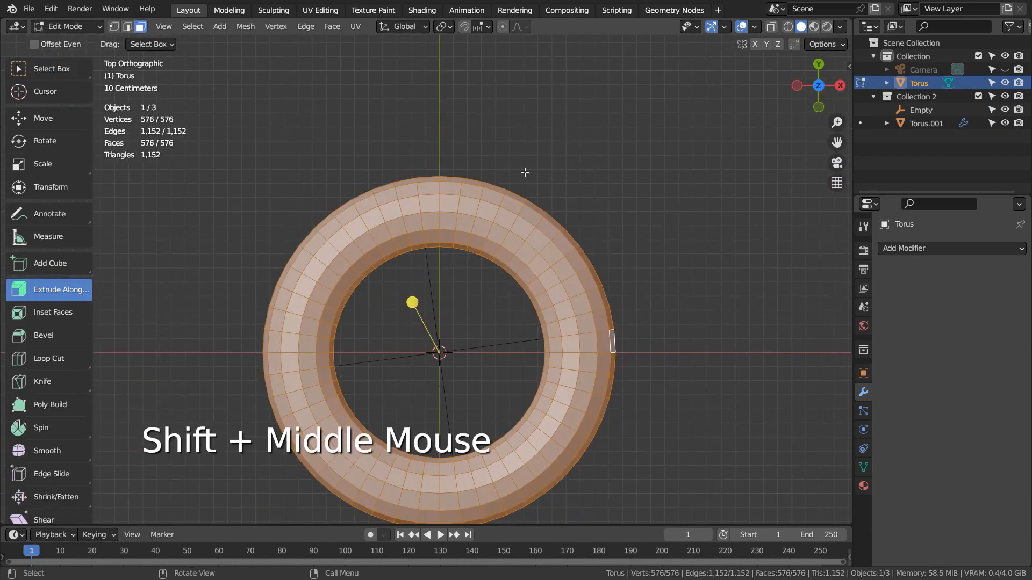
{"action": "left_click", "coordinate": [452, 196], "text": "alt"}
{"action": "left_click", "coordinate": [471, 198], "text": "alt+shift"}
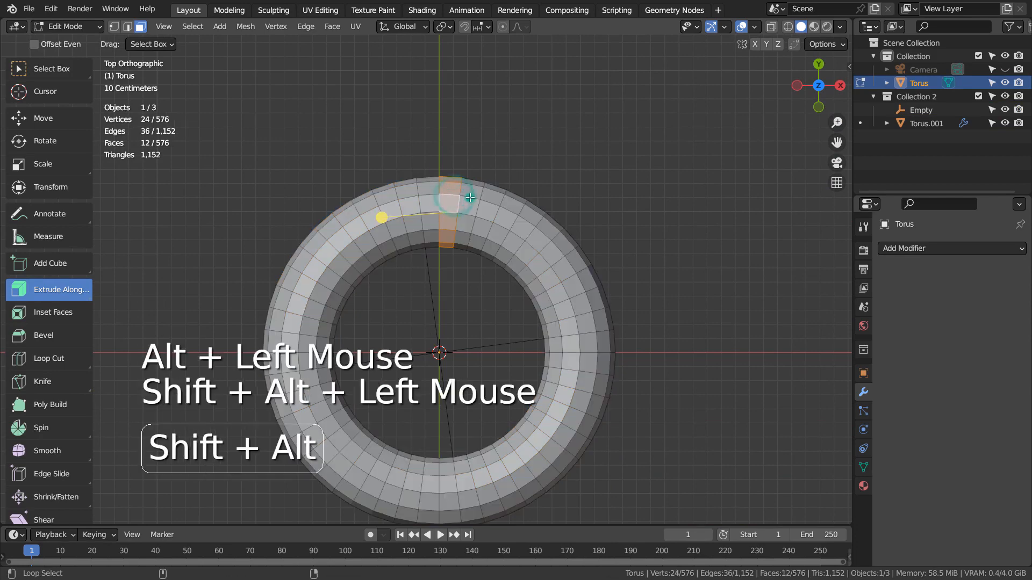
{"action": "left_click", "coordinate": [494, 203], "text": "alt+shift"}
{"action": "scroll", "coordinate": [500, 201], "scroll_direction": "down", "scroll_amount": 3}
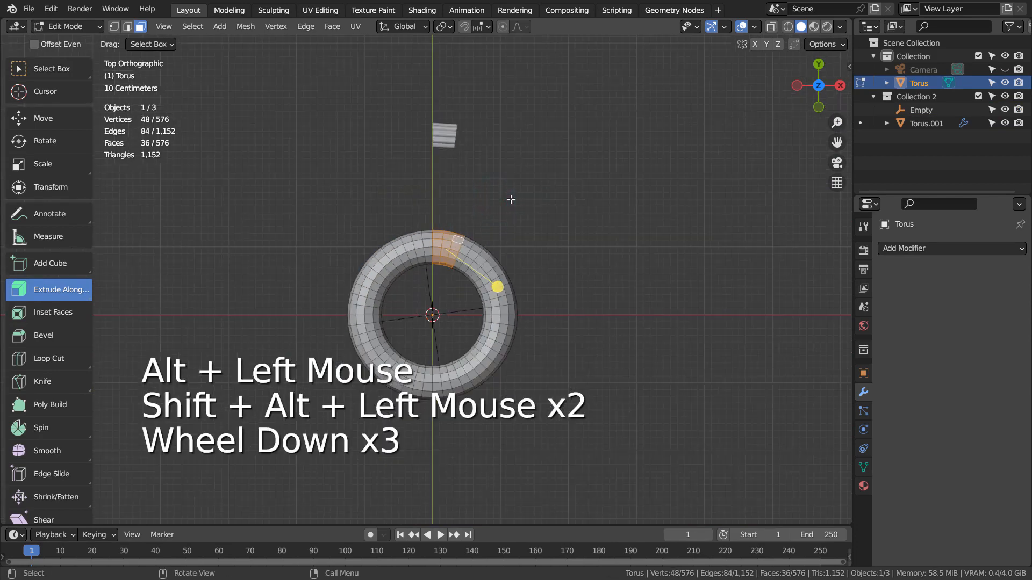
{"action": "scroll", "coordinate": [511, 199], "scroll_direction": "up", "scroll_amount": 2}
{"action": "key", "text": "ctrl+i"}
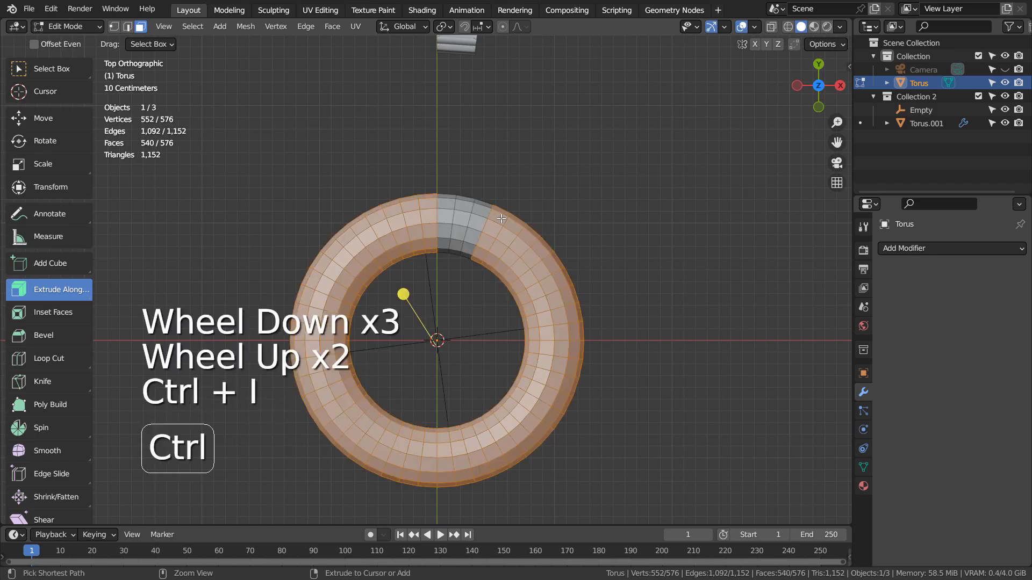
{"action": "key", "text": "x"}
{"action": "left_click", "coordinate": [492, 248]}
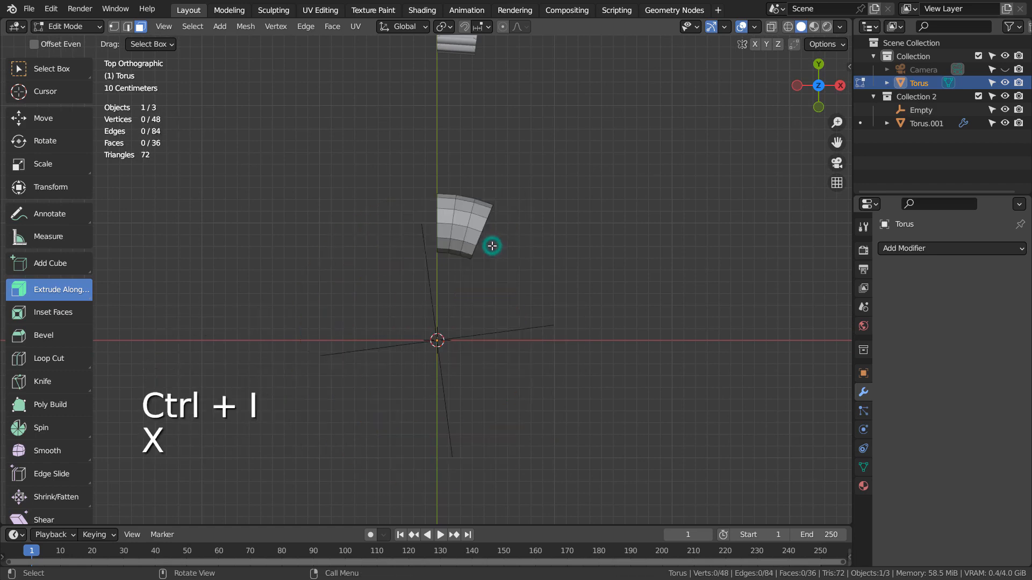
{"action": "key", "text": "Tab"}
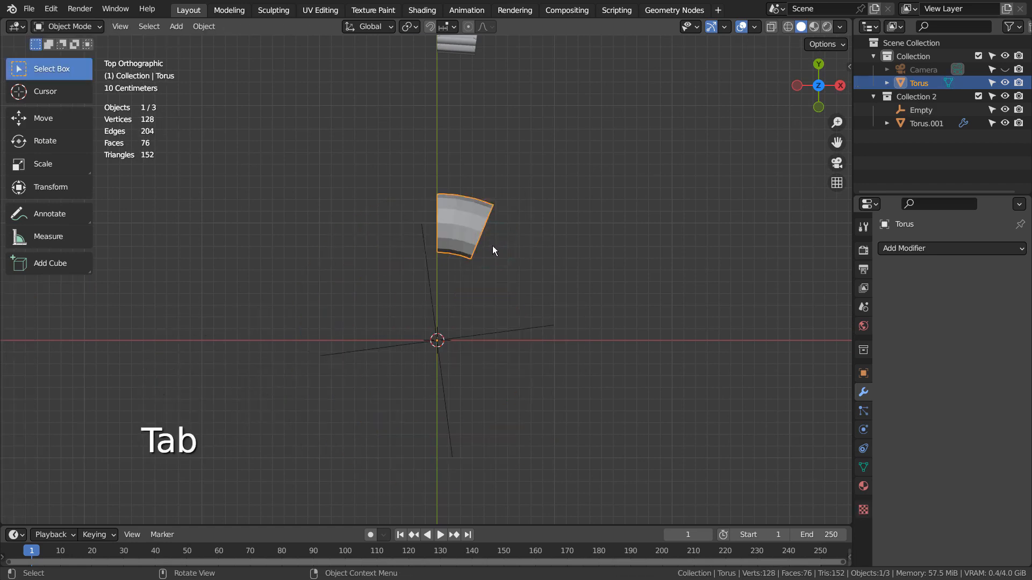
Select every other lengthwise strip of faces around the remaining torus segment
{"action": "key", "text": "Tab"}
{"action": "key", "text": "a"}
{"action": "middle_click_drag", "start_coordinate": [494, 251], "coordinate": [500, 277]}
{"action": "left_click", "coordinate": [504, 293], "text": "alt"}
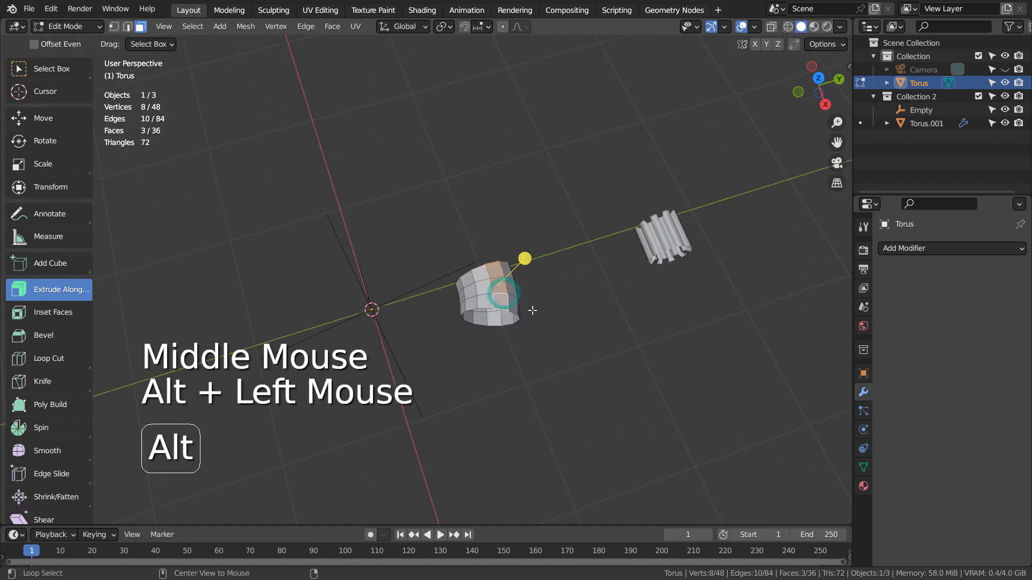
{"action": "middle_click_drag", "start_coordinate": [555, 343], "coordinate": [452, 317]}
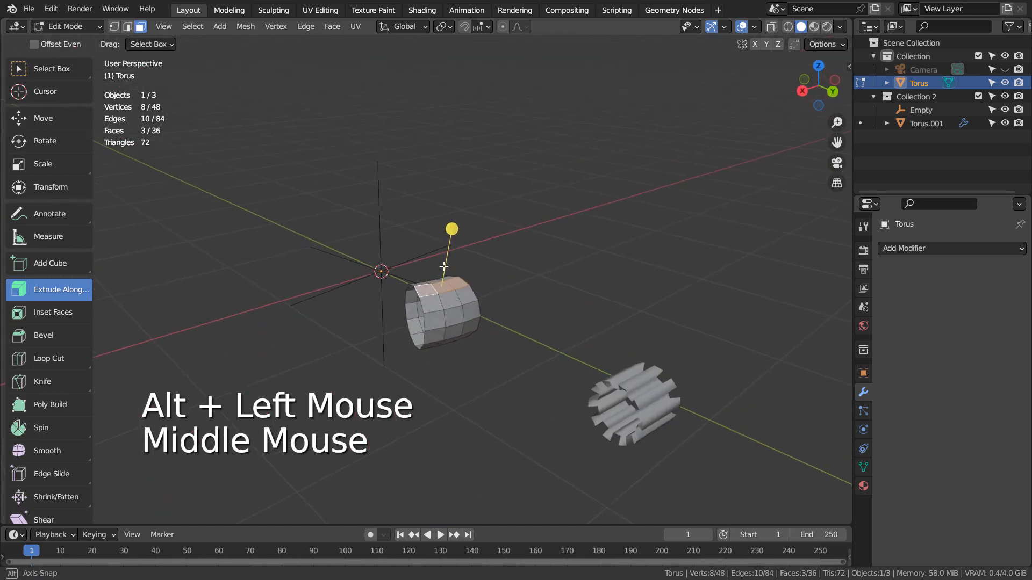
{"action": "left_click", "coordinate": [450, 322], "text": "alt+shift"}
{"action": "middle_click", "coordinate": [451, 325]}
{"action": "key", "text": "ctrl+z"}
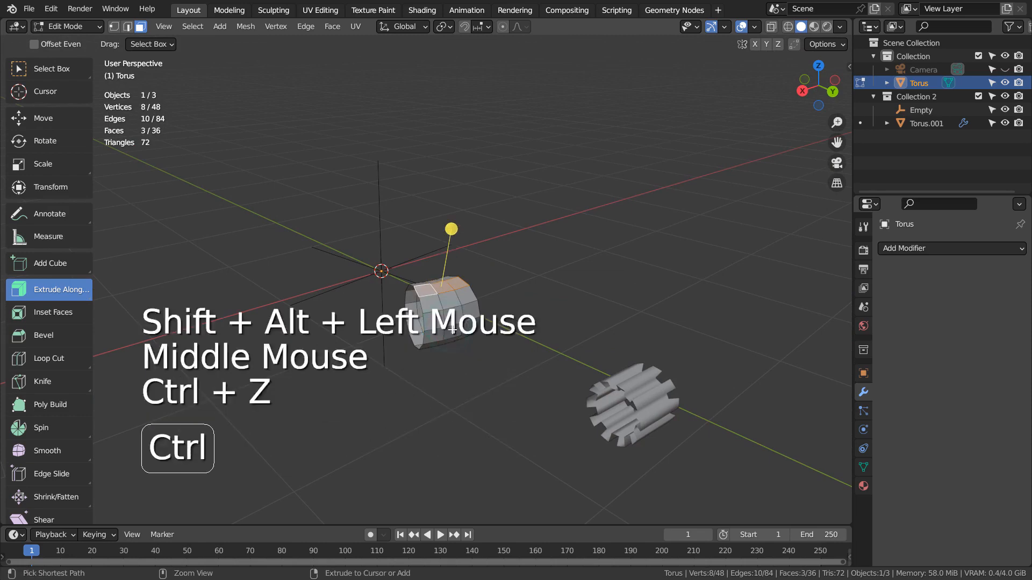
{"action": "left_click", "coordinate": [446, 318], "text": "alt+shift"}
{"action": "middle_click_drag", "start_coordinate": [447, 318], "coordinate": [408, 288]}
{"action": "left_click", "coordinate": [488, 261], "text": "alt+shift"}
{"action": "left_click", "coordinate": [509, 287], "text": "alt+shift"}
{"action": "left_click", "coordinate": [467, 296], "text": "alt+shift"}
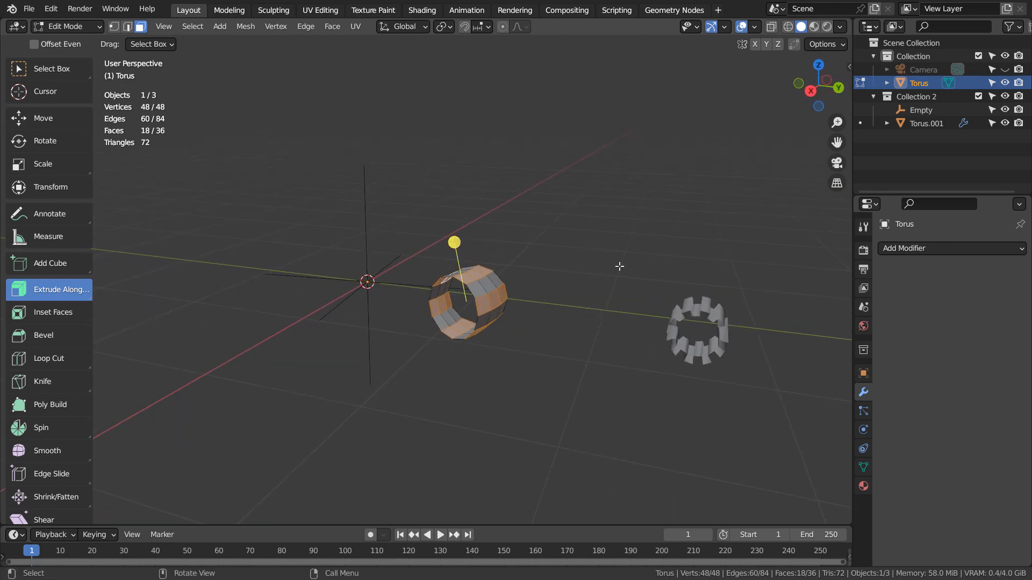
Extrude the selected face strips along their normals by about -0.0168 m, scale them to about 0.689, and leave Edit Mode
{"action": "left_click", "coordinate": [459, 245]}
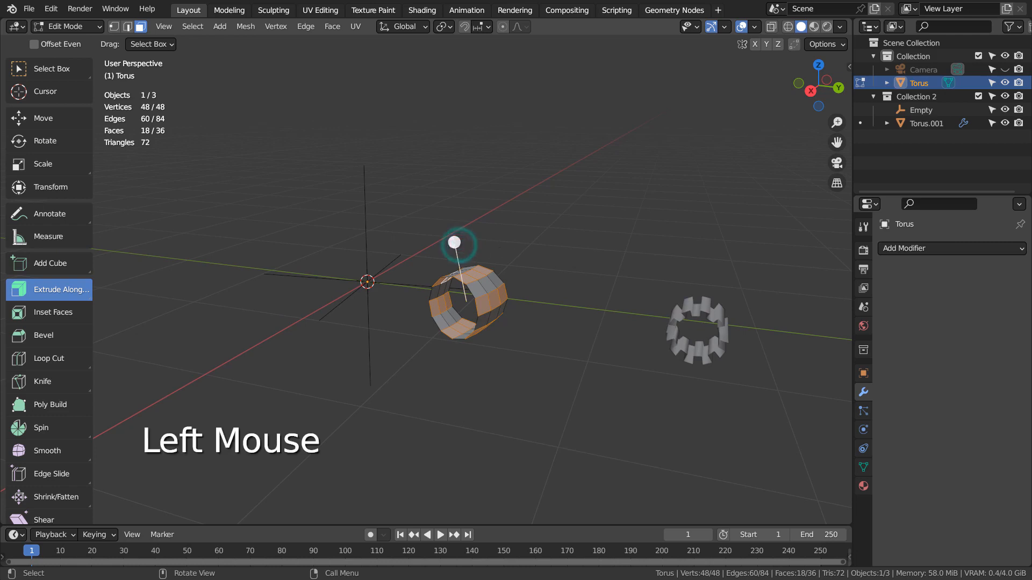
{"action": "left_click_drag", "start_coordinate": [454, 243], "coordinate": [456, 248]}
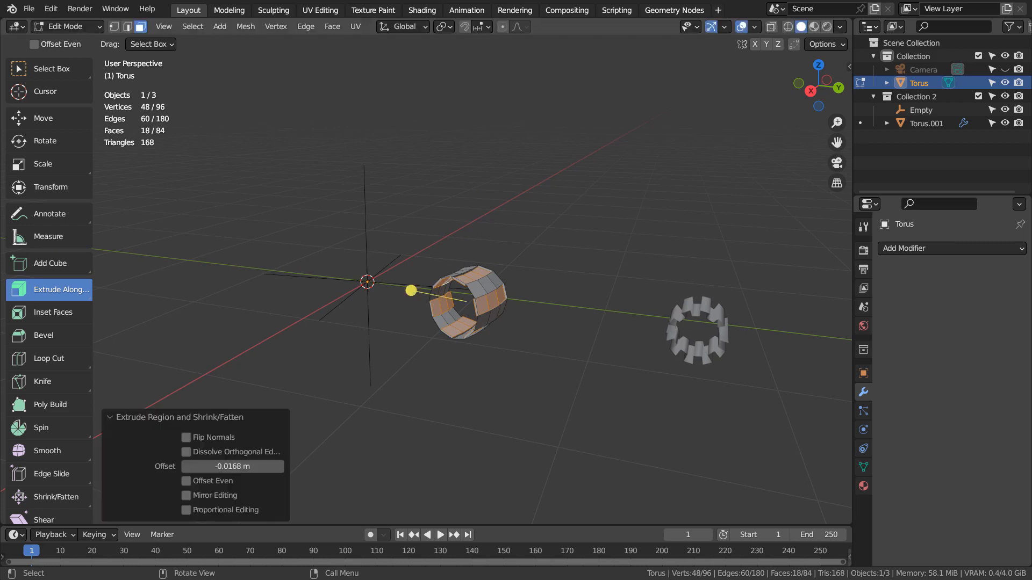
{"action": "key", "text": "s"}
{"action": "left_click", "coordinate": [517, 262]}
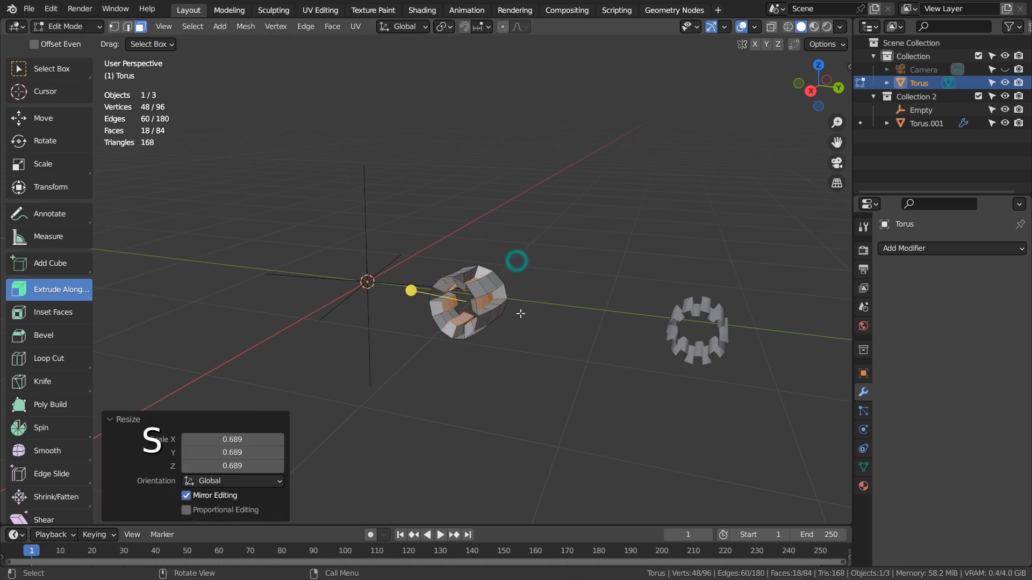
{"action": "middle_click_drag", "start_coordinate": [517, 262], "coordinate": [616, 297]}
{"action": "key", "text": "Tab"}
Give the torus segment a level 1 Subdivision Surface modifier and shade it smooth
{"action": "left_click", "coordinate": [455, 244]}
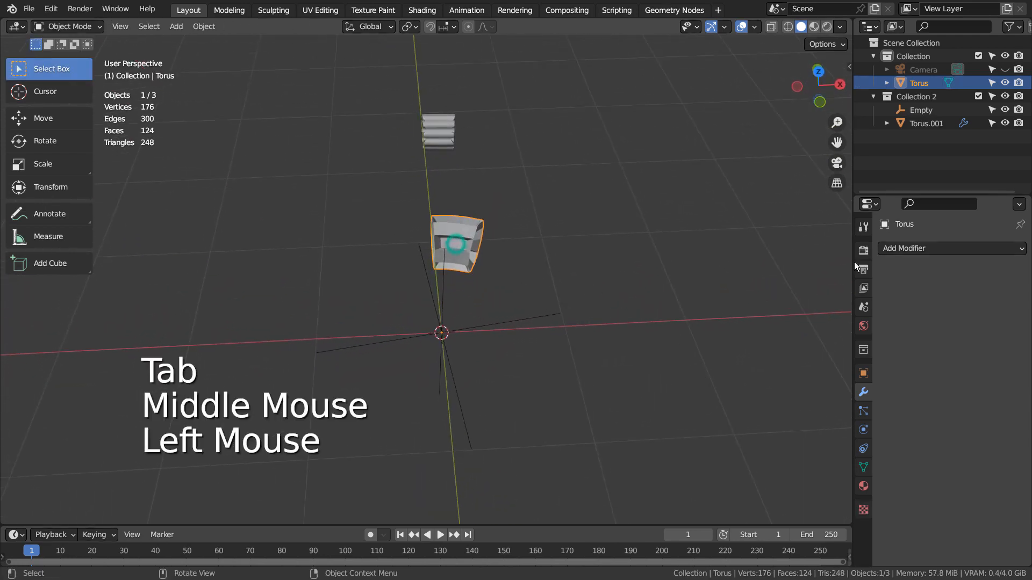
{"action": "left_click", "coordinate": [920, 255]}
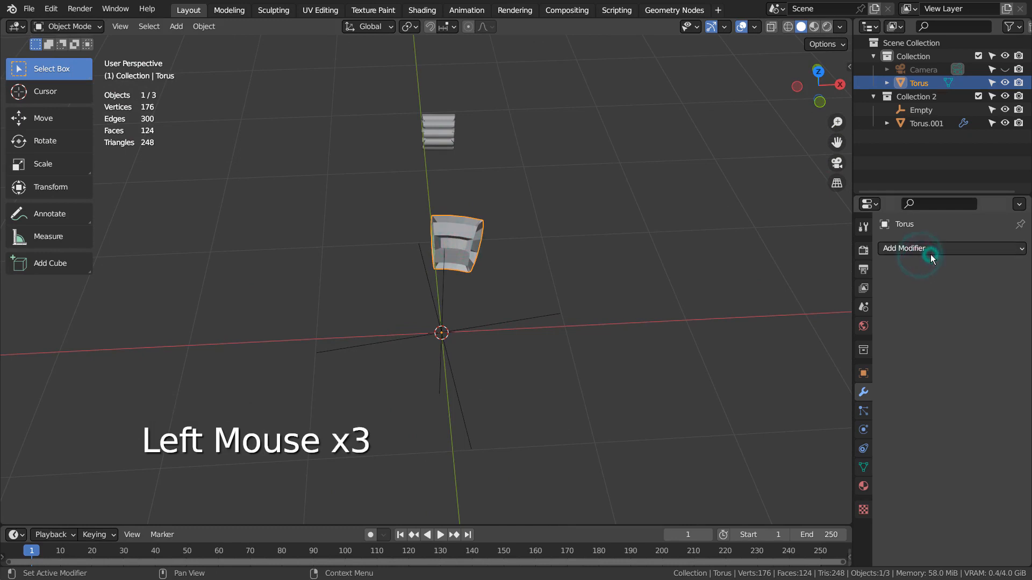
{"action": "left_click", "coordinate": [930, 250]}
{"action": "left_click", "coordinate": [517, 228]}
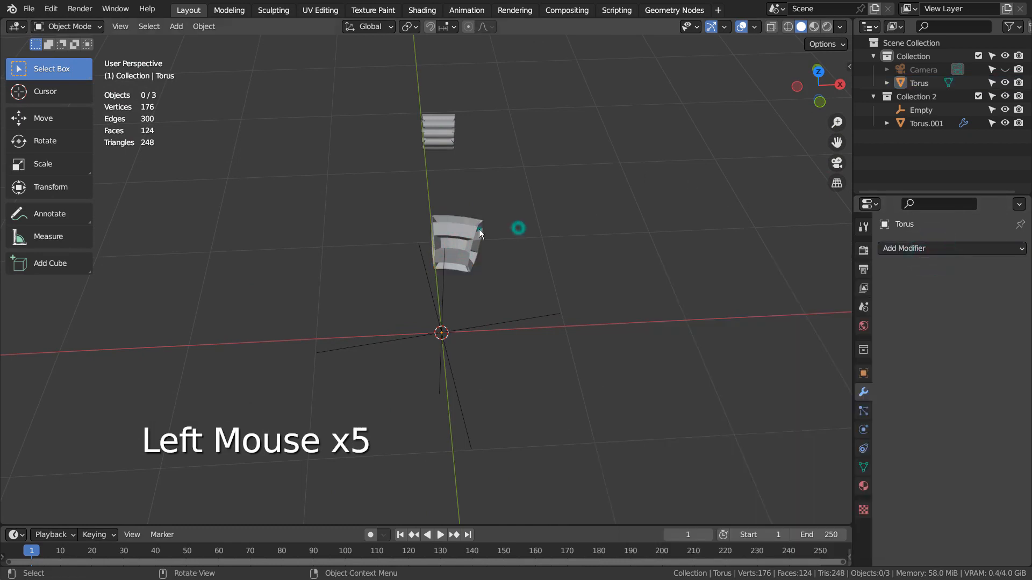
{"action": "left_click", "coordinate": [478, 229]}
{"action": "key", "text": "ctrl+1"}
{"action": "right_click", "coordinate": [483, 235]}
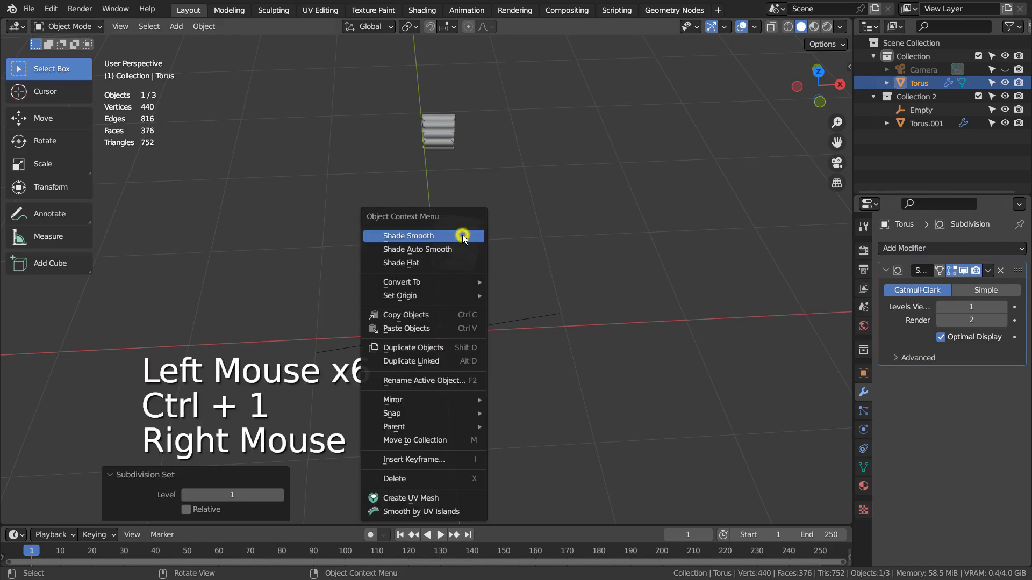
{"action": "left_click", "coordinate": [484, 235]}
Add an Array modifier to the torus segment with Relative Offset off and Object Offset driven by the Empty
{"action": "scroll", "coordinate": [488, 234], "scroll_direction": "up", "scroll_amount": 3}
{"action": "middle_click_drag", "start_coordinate": [488, 234], "coordinate": [731, 234]}
{"action": "left_click", "coordinate": [894, 244]}
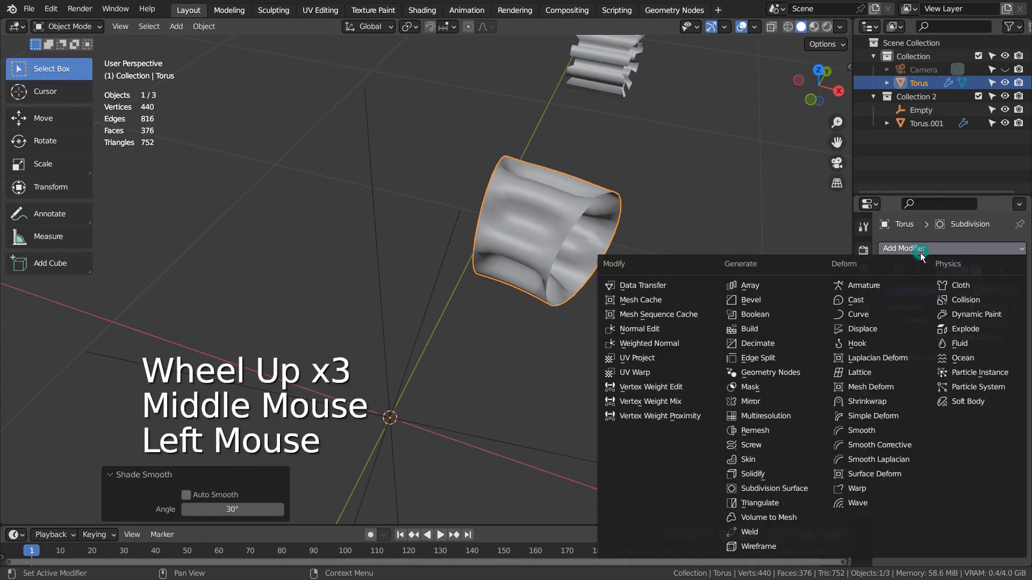
{"action": "left_click", "coordinate": [778, 280]}
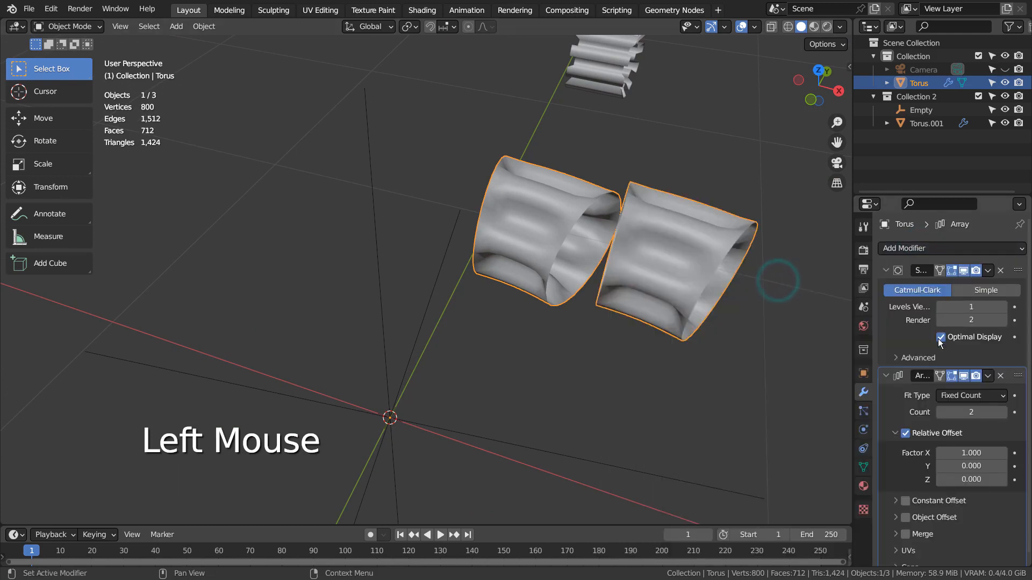
{"action": "scroll", "coordinate": [944, 429], "scroll_direction": "down", "scroll_amount": 1}
{"action": "left_click", "coordinate": [907, 423]}
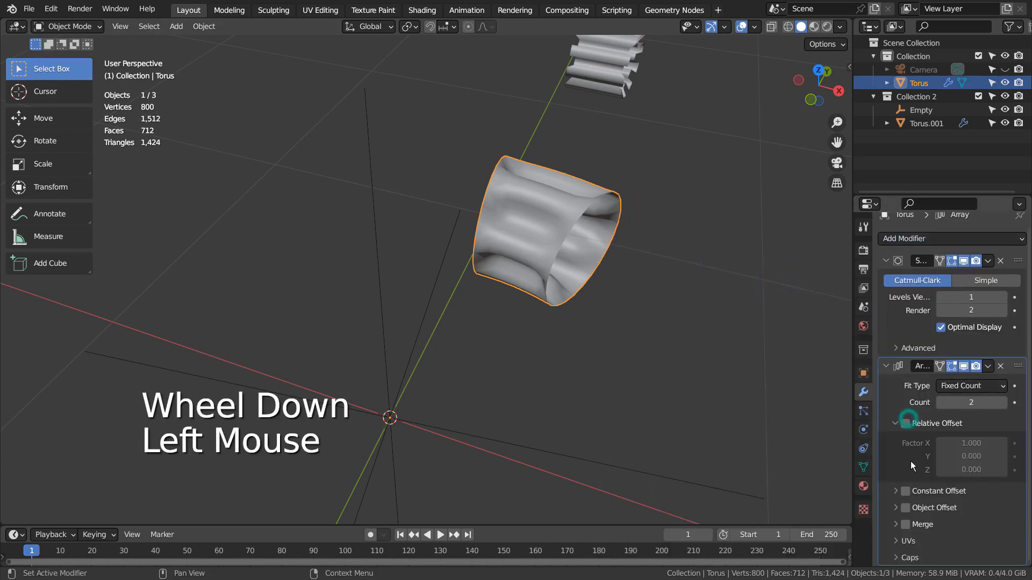
{"action": "left_click", "coordinate": [907, 508]}
{"action": "left_click", "coordinate": [895, 508]}
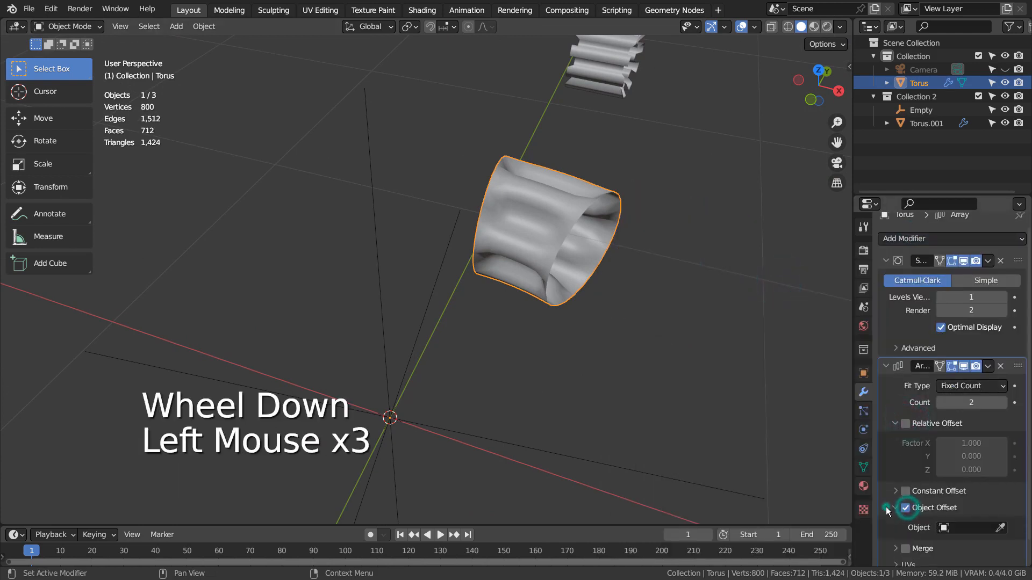
{"action": "left_click", "coordinate": [945, 527]}
{"action": "left_click", "coordinate": [913, 401]}
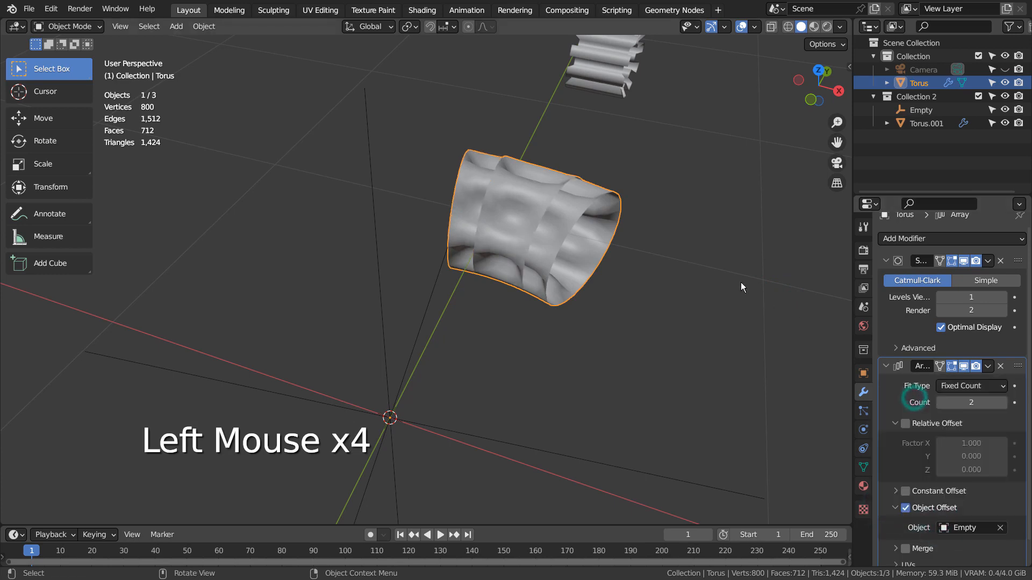
Raise the torus segment's array count to 41 and reduce the Empty's Z rotation to 1.09°
{"action": "mouse_move", "coordinate": [693, 269]}
{"action": "middle_mouse_down"}
{"action": "mouse_move", "coordinate": [673, 253]}
{"action": "mouse_move", "coordinate": [714, 311]}
{"action": "mouse_move", "coordinate": [711, 219]}
{"action": "mouse_move", "coordinate": [693, 243]}
{"action": "mouse_move", "coordinate": [697, 269]}
{"action": "middle_mouse_up"}
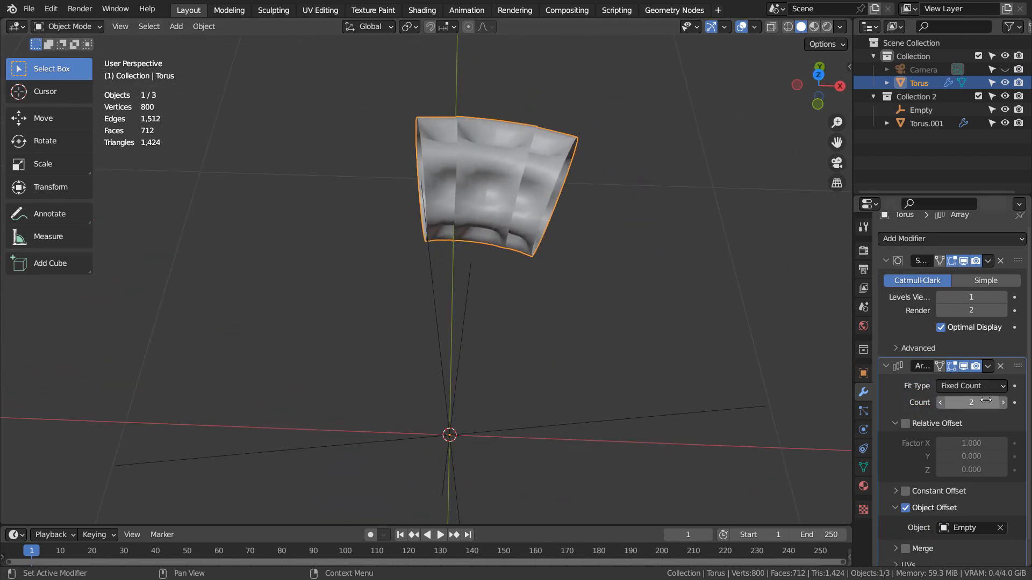
{"action": "left_click_drag", "start_coordinate": [987, 400], "coordinate": [1019, 400]}
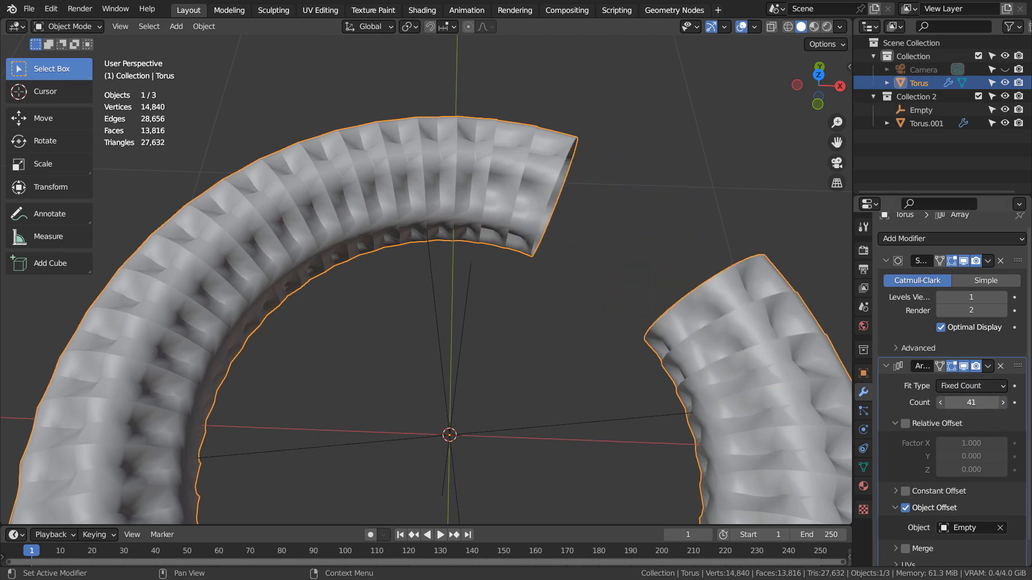
{"action": "left_click", "coordinate": [464, 428]}
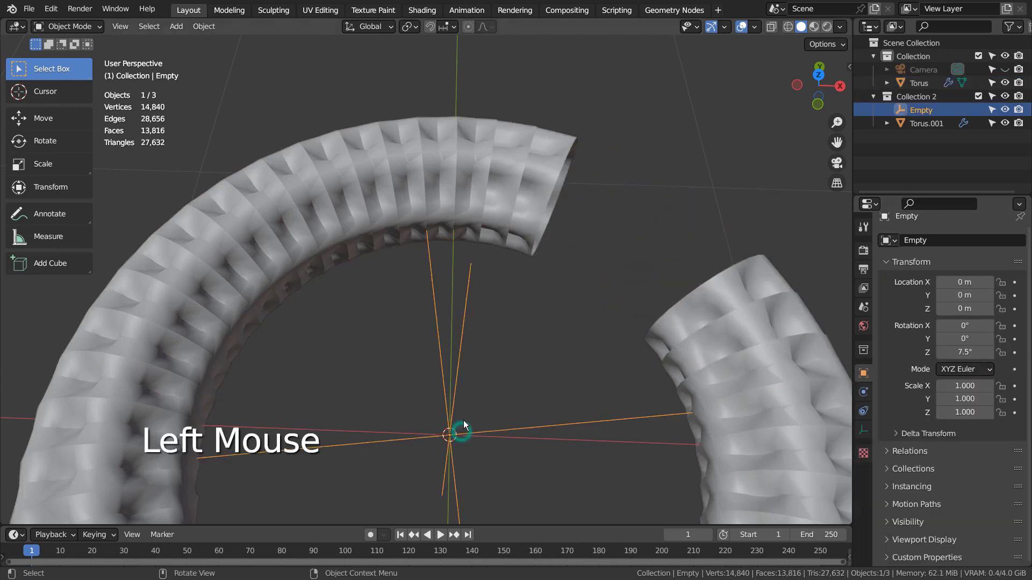
{"action": "left_click_drag", "start_coordinate": [965, 352], "coordinate": [938, 352], "text": "shift"}
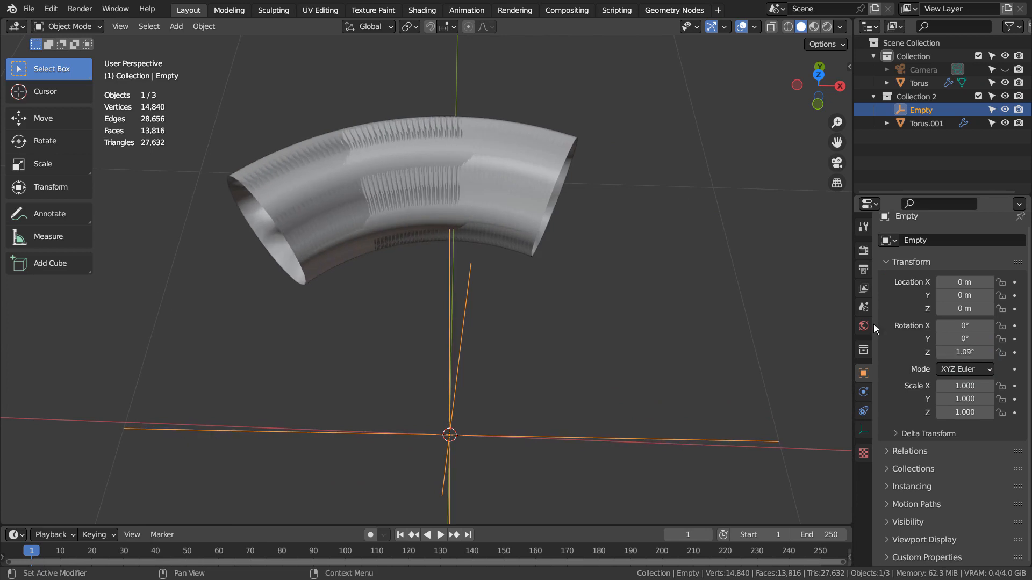
Set the torus segment's array count to 2 and rotate the Empty about Z to 22.4°
{"action": "left_click", "coordinate": [534, 201]}
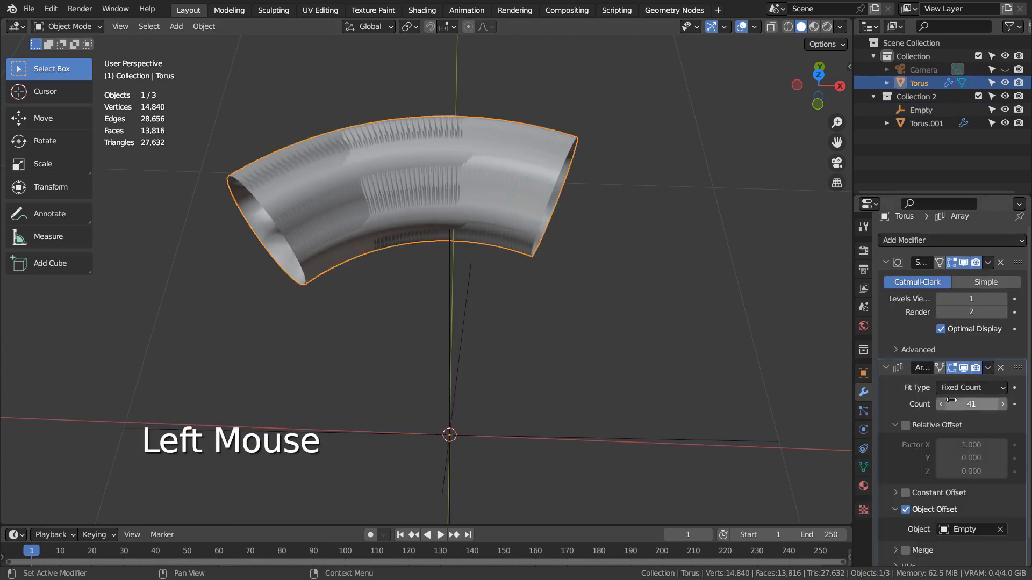
{"action": "type", "text": "2"}
{"action": "key", "text": "Return"}
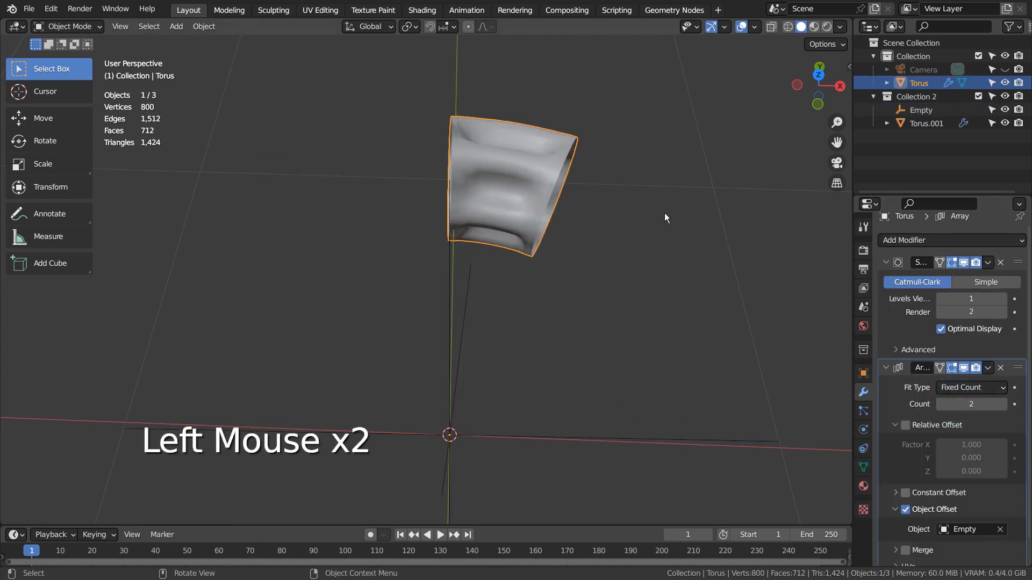
{"action": "left_click", "coordinate": [600, 189]}
{"action": "left_click", "coordinate": [450, 351]}
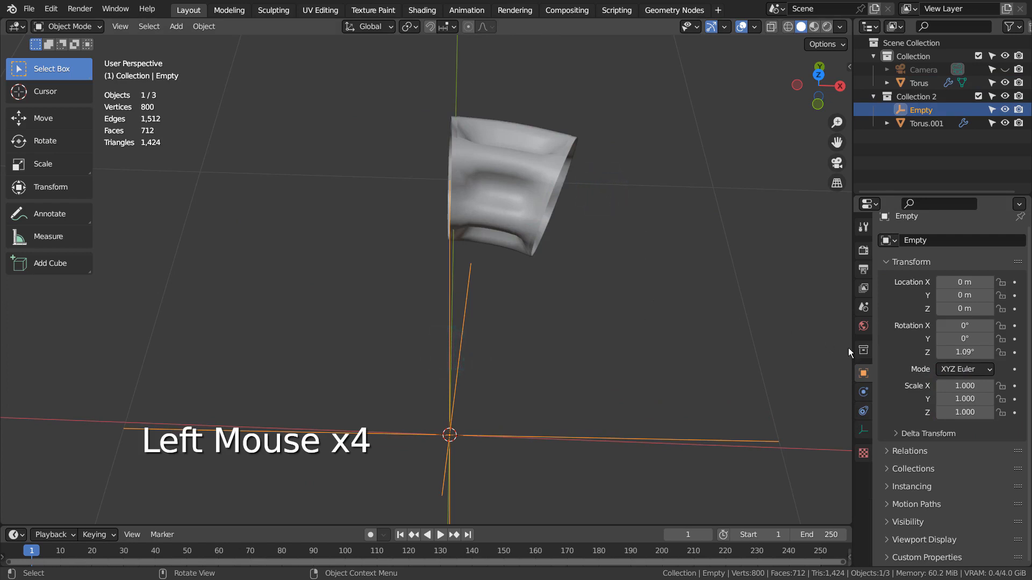
{"action": "left_click_drag", "start_coordinate": [957, 357], "coordinate": [994, 357]}
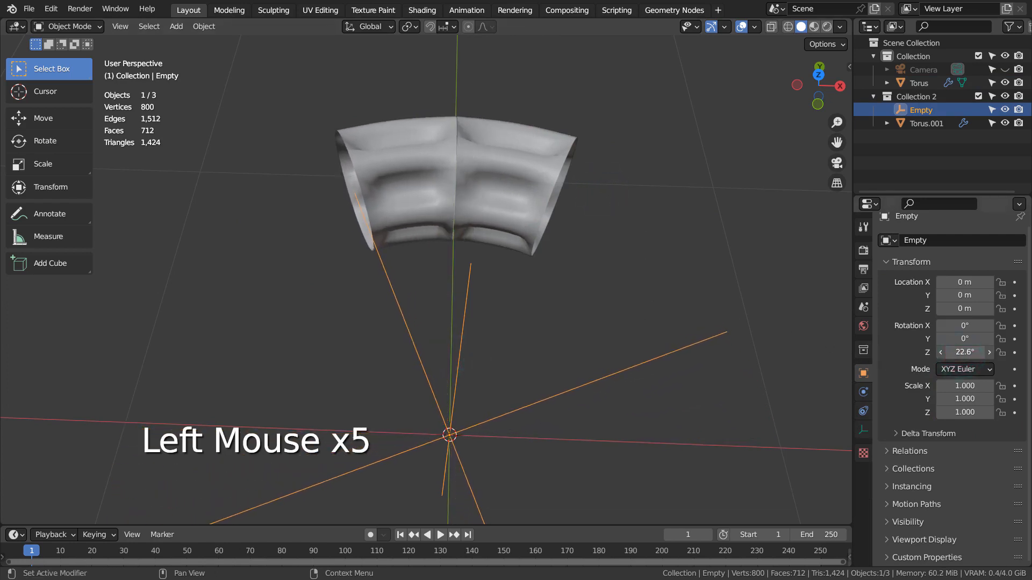
Increase the torus segment's array count to 16
{"action": "left_click", "coordinate": [528, 180]}
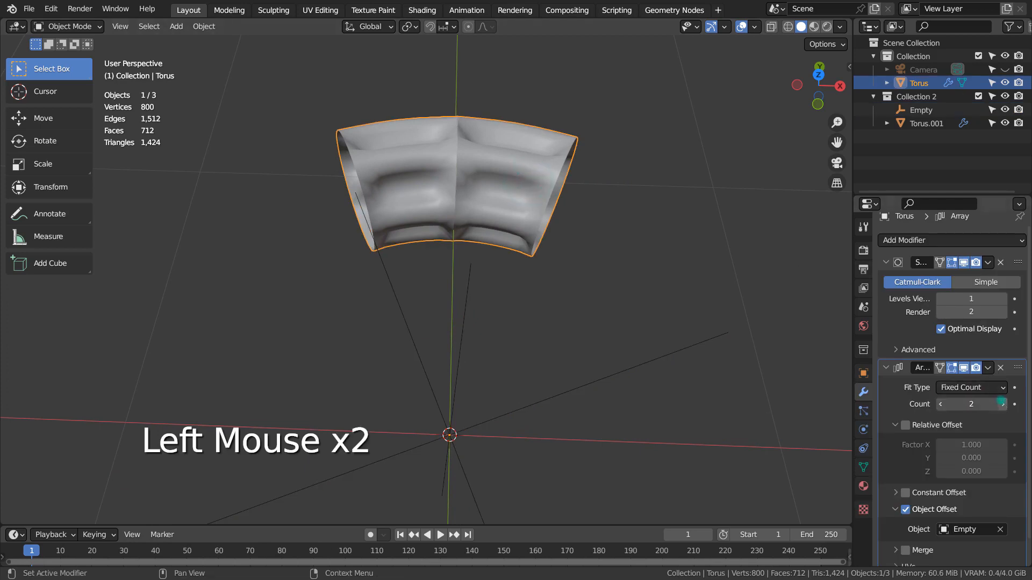
{"action": "left_click", "coordinate": [1002, 403]}
{"action": "left_click", "coordinate": [1002, 404]}
{"action": "left_click", "coordinate": [1003, 404]}
{"action": "left_click", "coordinate": [1003, 403]}
{"action": "left_click", "coordinate": [1002, 404]}
{"action": "left_click", "coordinate": [1002, 404]}
{"action": "left_click", "coordinate": [1001, 403]}
{"action": "left_click", "coordinate": [1002, 404]}
{"action": "left_click", "coordinate": [1002, 403]}
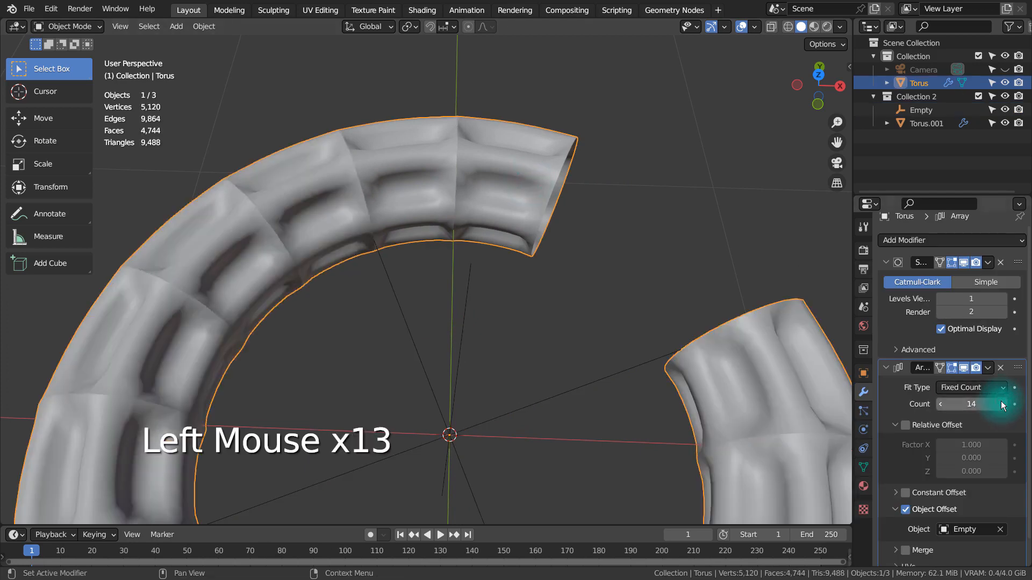
{"action": "left_click", "coordinate": [1002, 403]}
{"action": "left_click", "coordinate": [1002, 404]}
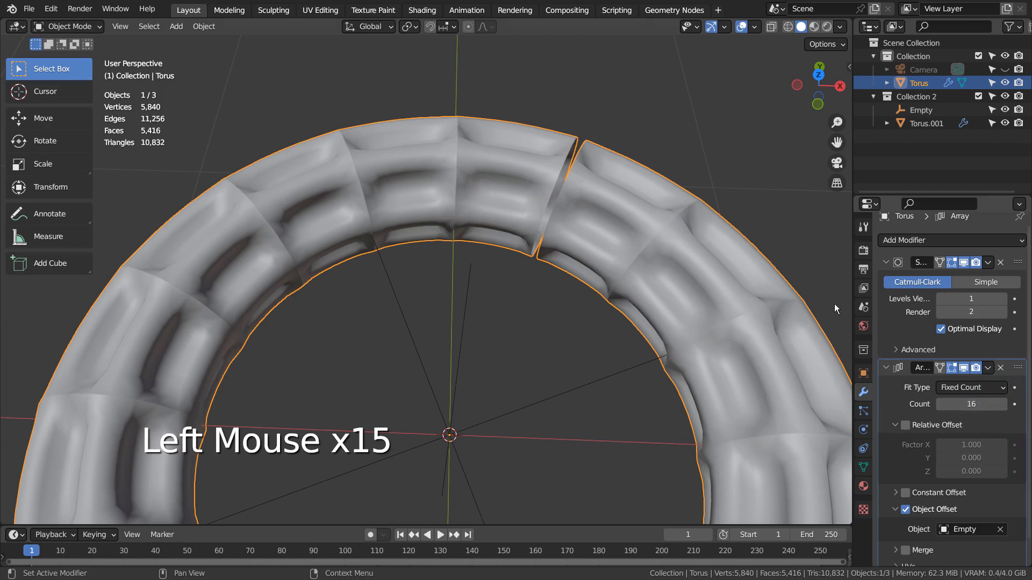
Fine-tune the Empty's Z rotation to 22.5° to close the gap in the ring
{"action": "left_click", "coordinate": [559, 393]}
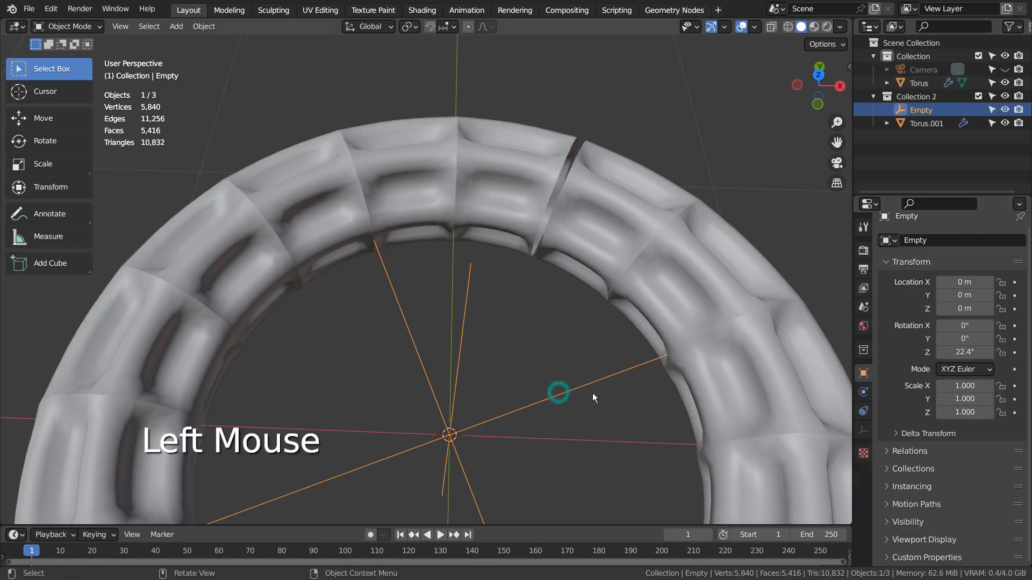
{"action": "left_click", "coordinate": [964, 353], "text": "shift"}
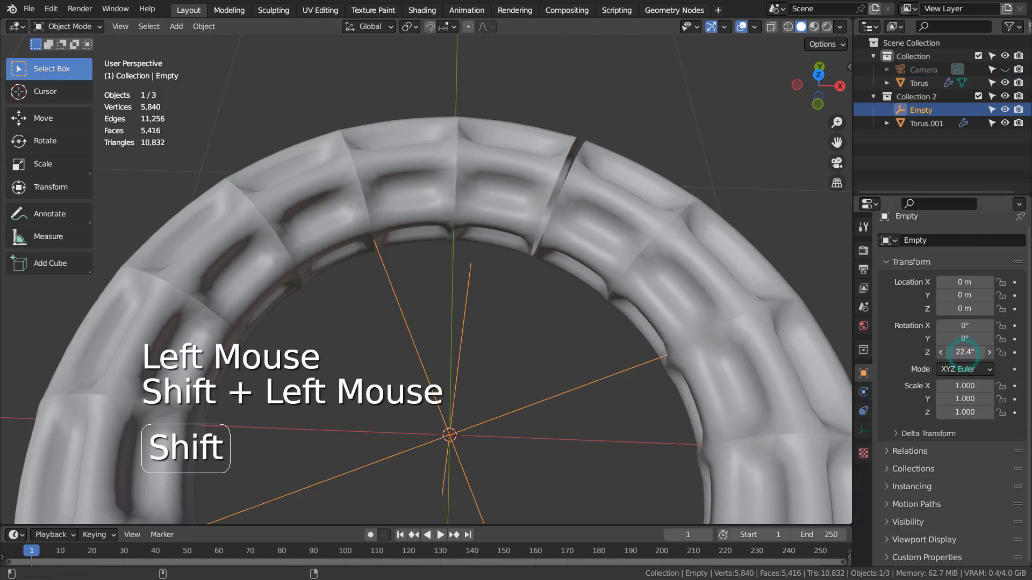
{"action": "left_click_drag", "start_coordinate": [964, 353], "coordinate": [969, 352], "text": "shift"}
{"action": "middle_click_drag", "start_coordinate": [595, 385], "coordinate": [443, 283]}
{"action": "scroll", "coordinate": [582, 305], "scroll_direction": "down", "scroll_amount": 3}
Move the Empty freely away from the origin to about X 0.604 m, Y 0.185 m, Z -0.19 m
{"action": "left_click", "coordinate": [409, 281]}
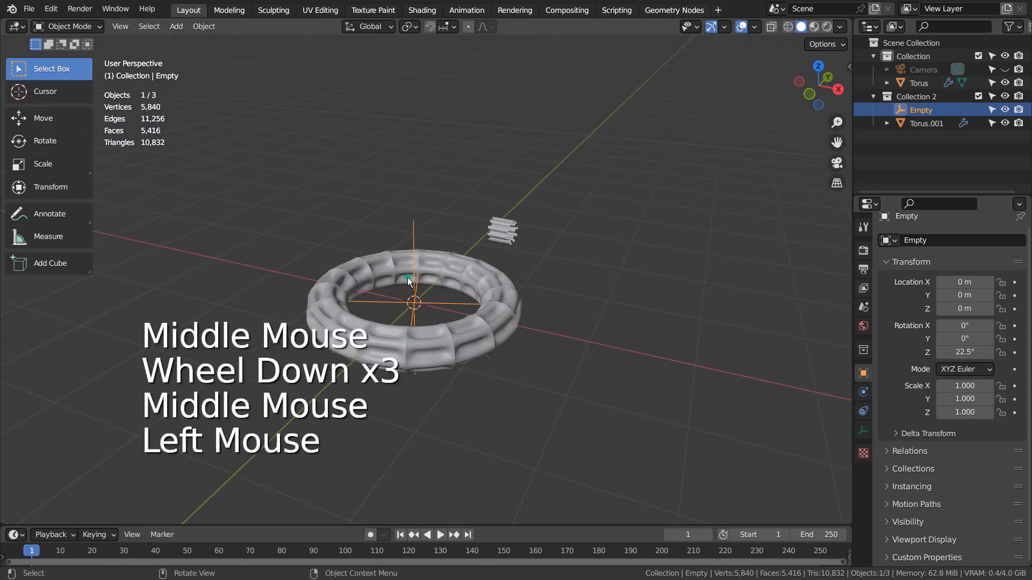
{"action": "left_click", "coordinate": [408, 281]}
{"action": "left_click", "coordinate": [429, 302]}
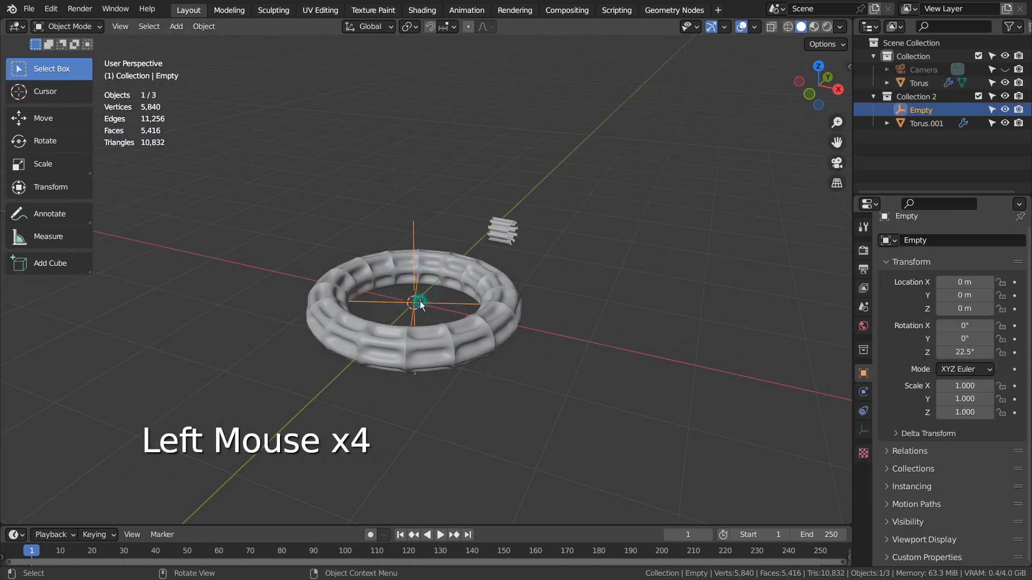
{"action": "key", "text": "g"}
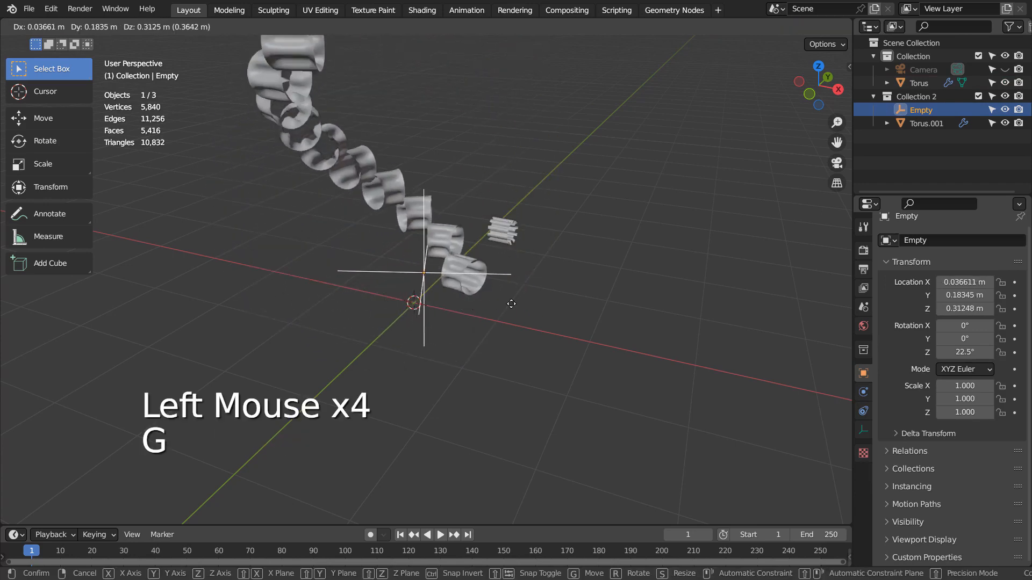
{"action": "left_click", "coordinate": [538, 339]}
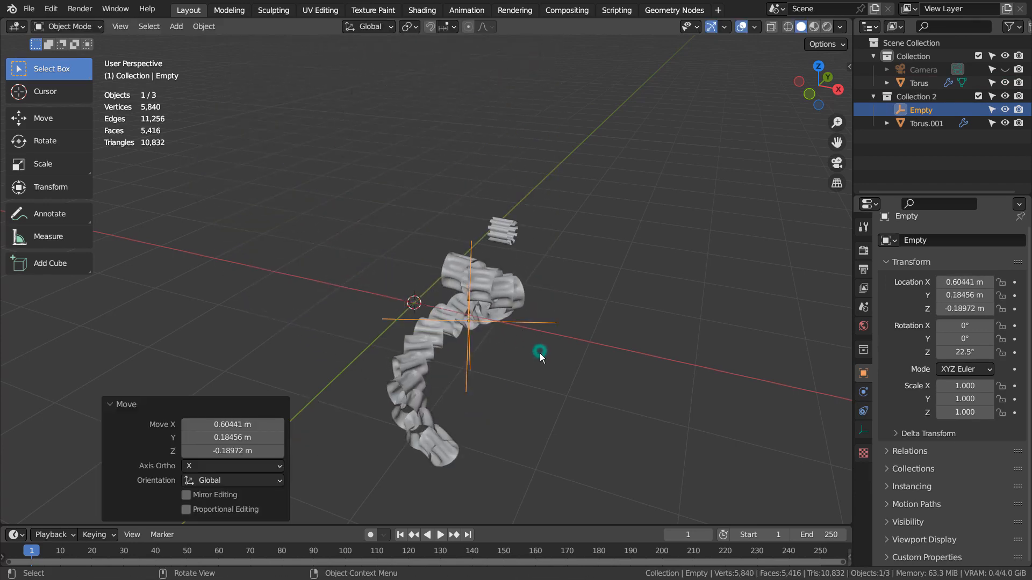
Undo the Empty's move and the preceding rotation and count changes, back to the torus segment's array count of 41
{"action": "key", "text": "ctrl+z"}
{"action": "key", "text": "ctrl+z"}
{"action": "key", "text": "ctrl+z"}
{"action": "key", "text": "ctrl+z"}
{"action": "key", "text": "ctrl+z"}
{"action": "key", "text": "ctrl+z"}
{"action": "key", "text": "ctrl+z"}
{"action": "key", "text": "ctrl+z"}
{"action": "key", "text": "ctrl+z"}
{"action": "key", "text": "ctrl+z"}
{"action": "key", "text": "ctrl+z"}
{"action": "key", "text": "ctrl+z"}
{"action": "key", "text": "ctrl+z"}
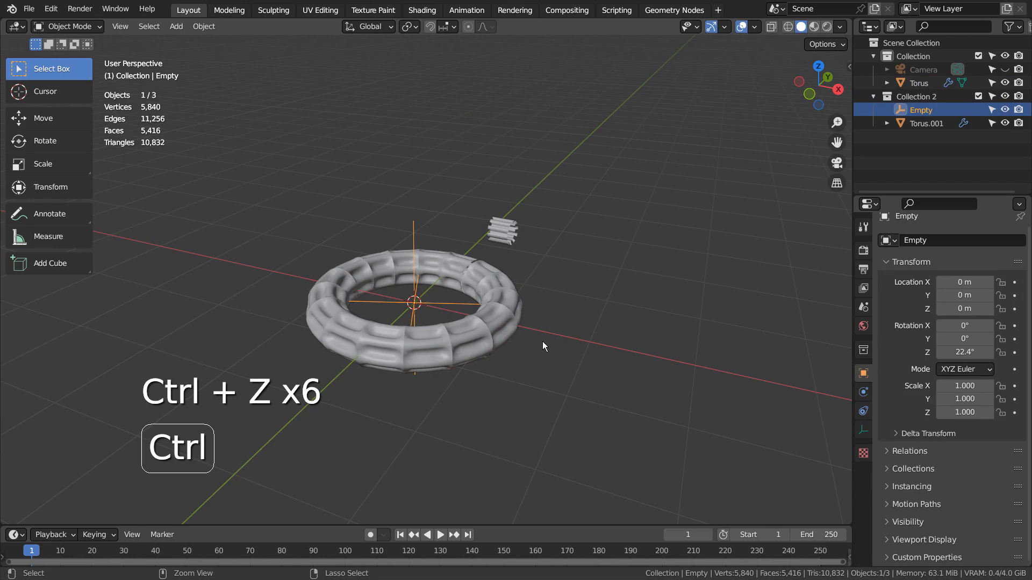
{"action": "key", "text": "ctrl+z"}
{"action": "key", "text": "ctrl+z"}
{"action": "key", "text": "ctrl+z"}
{"action": "key", "text": "ctrl+z"}
{"action": "key", "text": "ctrl+z"}
{"action": "key", "text": "ctrl+z"}
{"action": "key", "text": "ctrl+z"}
{"action": "key", "text": "ctrl+z"}
{"action": "key", "text": "ctrl+z"}
{"action": "key", "text": "ctrl+z"}
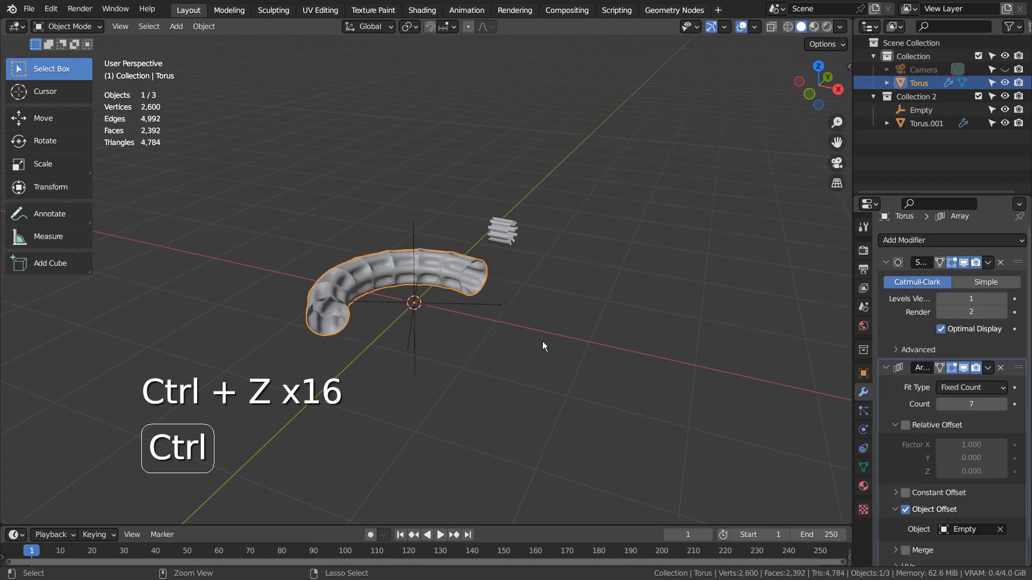
{"action": "key", "text": "ctrl+z"}
{"action": "key", "text": "ctrl+z"}
{"action": "key", "text": "ctrl+z"}
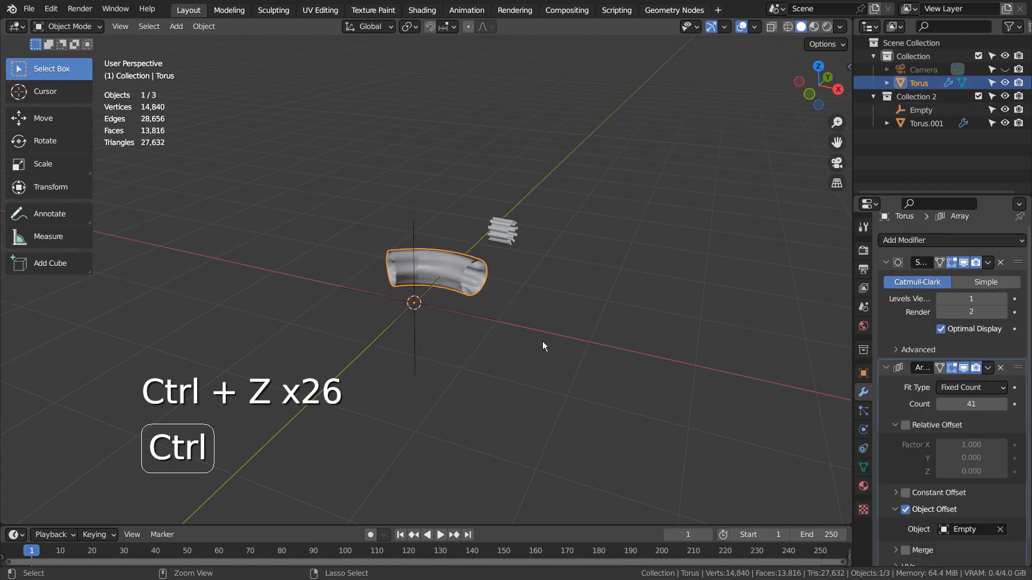
Delete the practice torus segment near the Empty, keeping Torus.001
{"action": "left_click", "coordinate": [489, 279]}
{"action": "left_click", "coordinate": [472, 276]}
{"action": "key", "text": "x"}
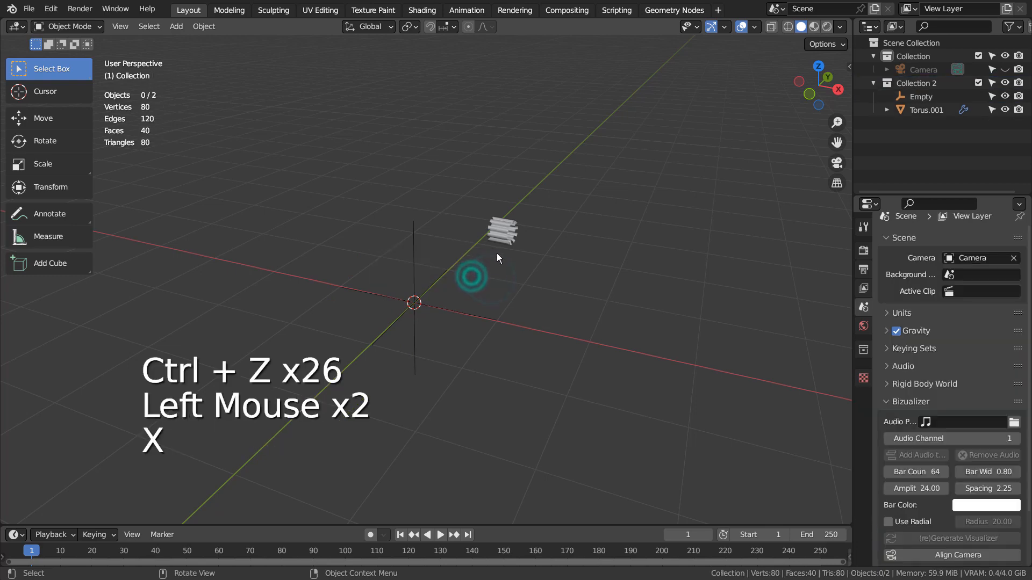
Turn on viewport display for Torus.001's Array modifier and expand its settings
{"action": "left_click", "coordinate": [501, 240]}
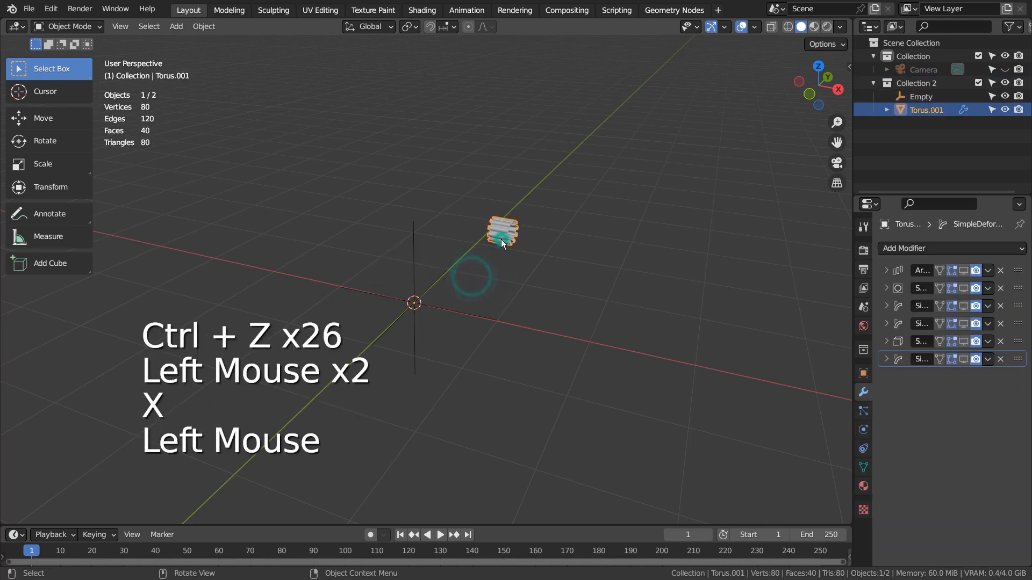
{"action": "left_click", "coordinate": [967, 272]}
{"action": "left_click", "coordinate": [888, 271]}
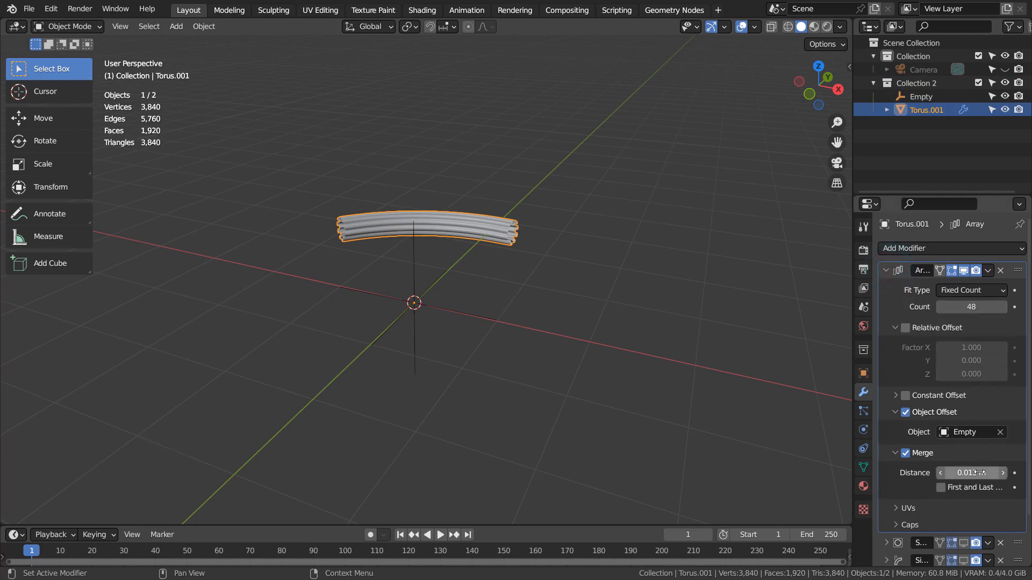
Expand Torus.001's Subdivision Surface modifier, set to 3 viewport levels, and turn on its viewport display
{"action": "scroll", "coordinate": [963, 452], "scroll_direction": "down", "scroll_amount": 2}
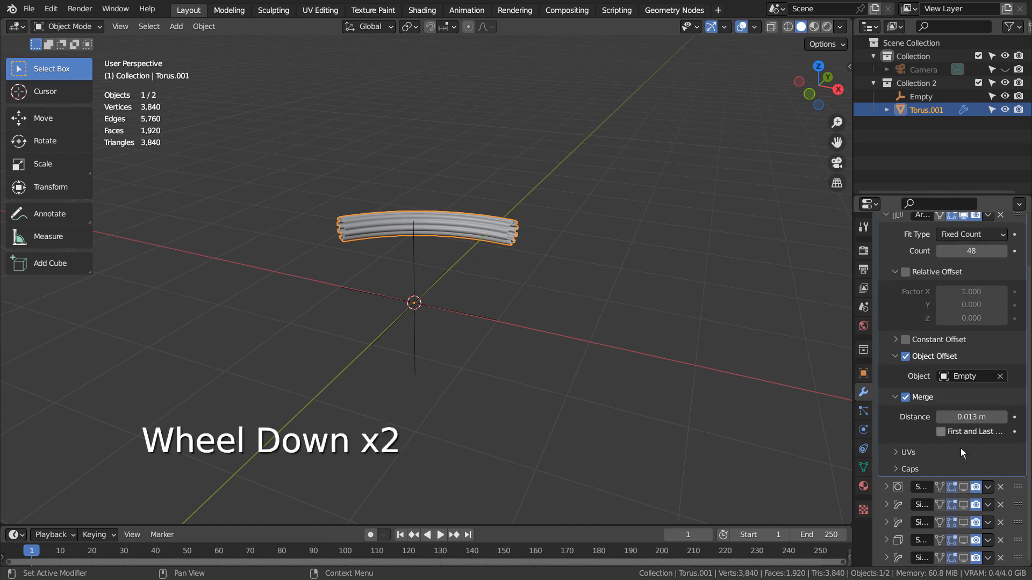
{"action": "left_click", "coordinate": [887, 488]}
{"action": "scroll", "coordinate": [904, 484], "scroll_direction": "down", "scroll_amount": 3}
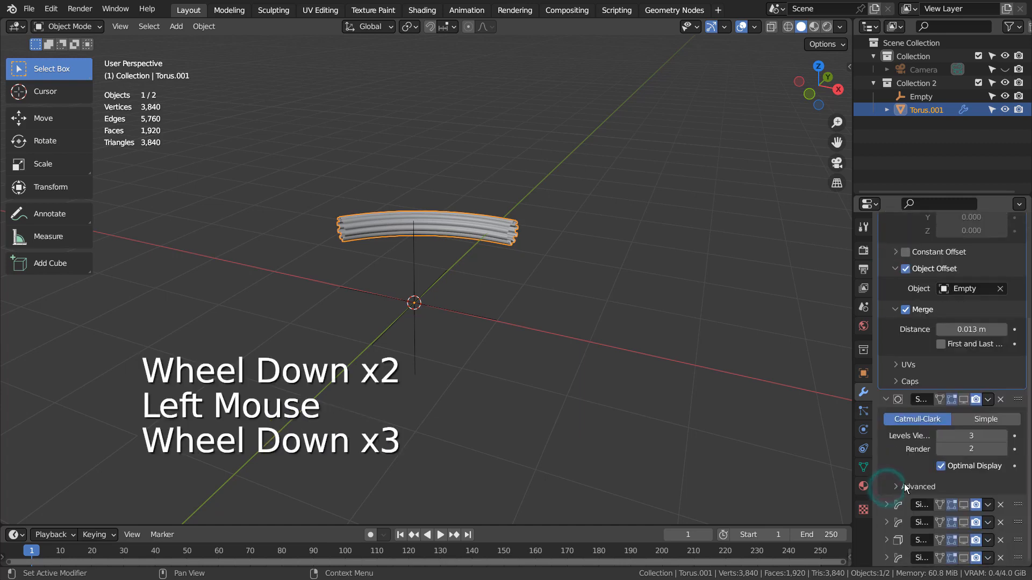
{"action": "left_click", "coordinate": [965, 399]}
{"action": "scroll", "coordinate": [578, 243], "scroll_direction": "up", "scroll_amount": 4}
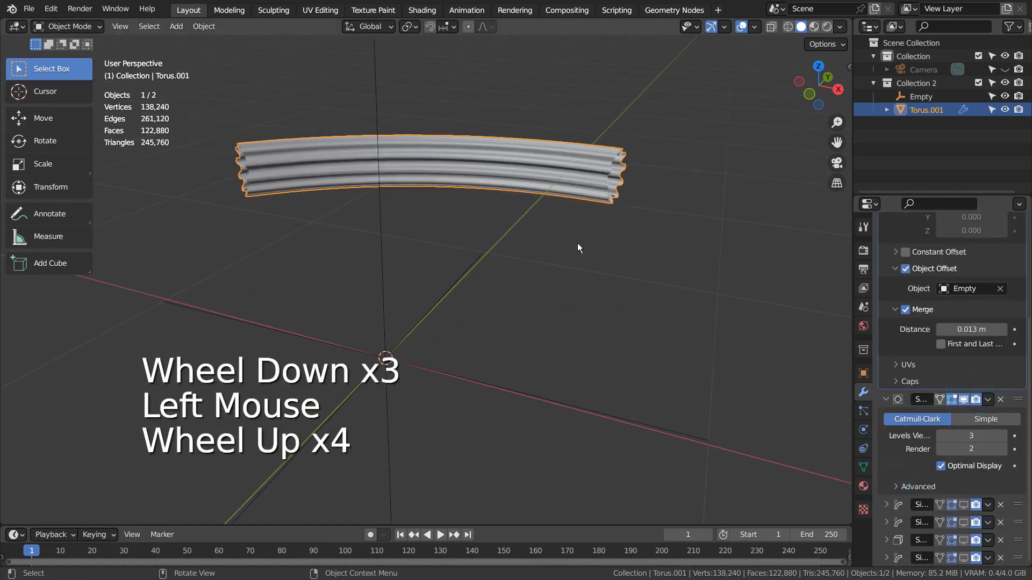
{"action": "scroll", "coordinate": [908, 465], "scroll_direction": "down", "scroll_amount": 2}
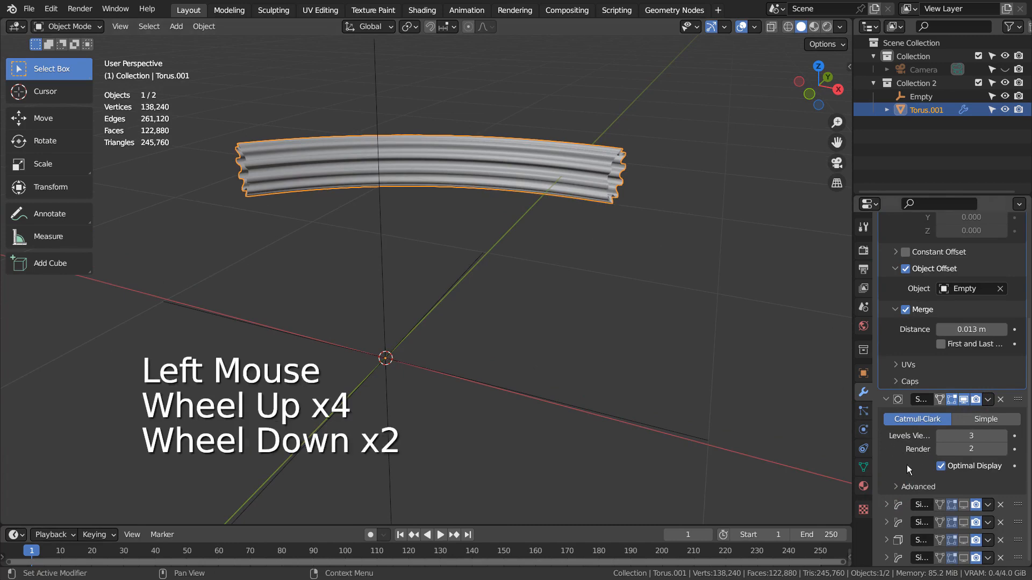
Expand Torus.001's Stretch Simple Deform modifier on the Z axis and turn on its viewport display
{"action": "left_click", "coordinate": [886, 505]}
{"action": "left_click", "coordinate": [886, 505]}
{"action": "scroll", "coordinate": [927, 499], "scroll_direction": "down", "scroll_amount": 5}
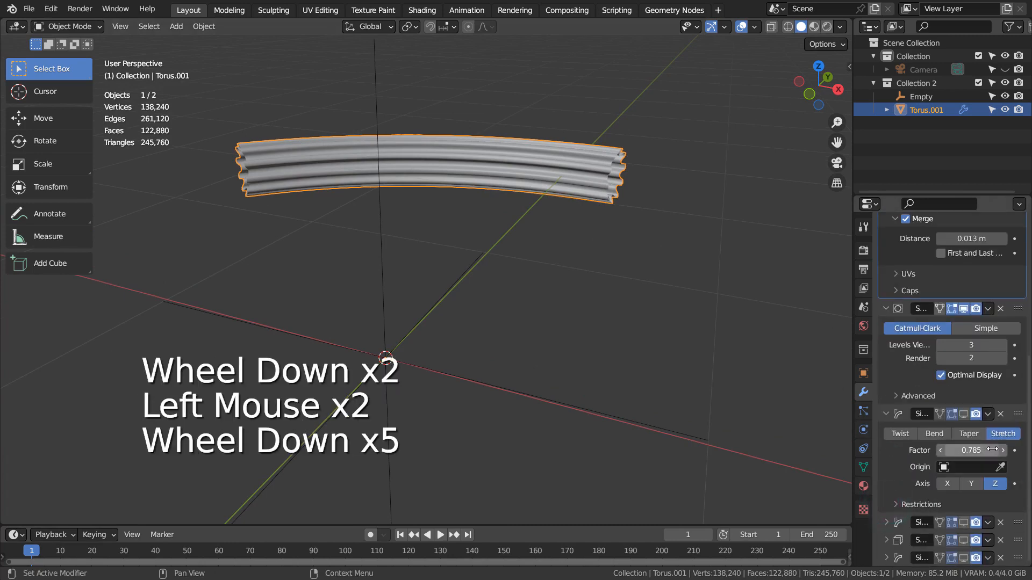
{"action": "left_click", "coordinate": [964, 414]}
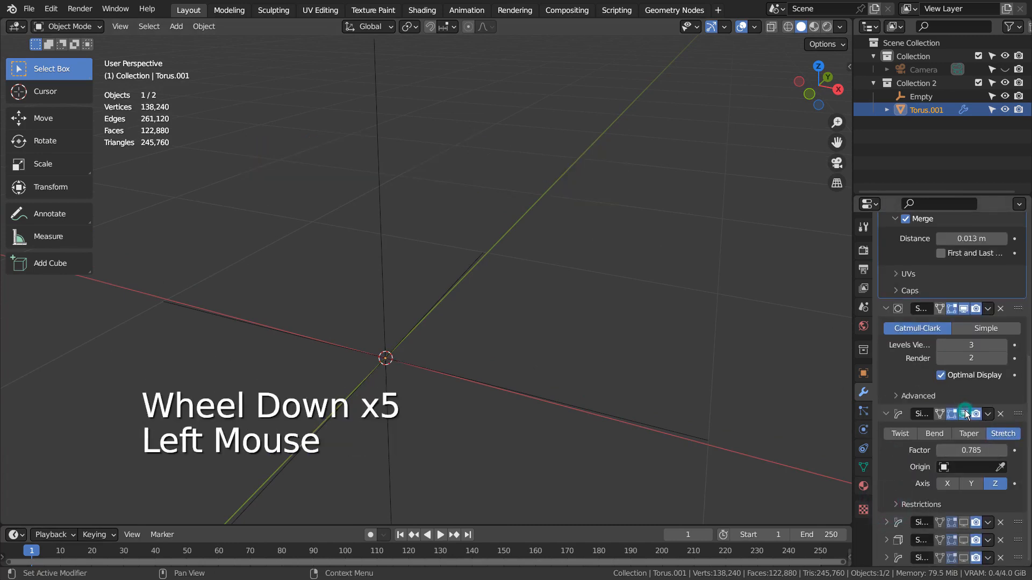
{"action": "scroll", "coordinate": [629, 325], "scroll_direction": "down", "scroll_amount": 5}
{"action": "middle_click_drag", "start_coordinate": [549, 374], "coordinate": [601, 398]}
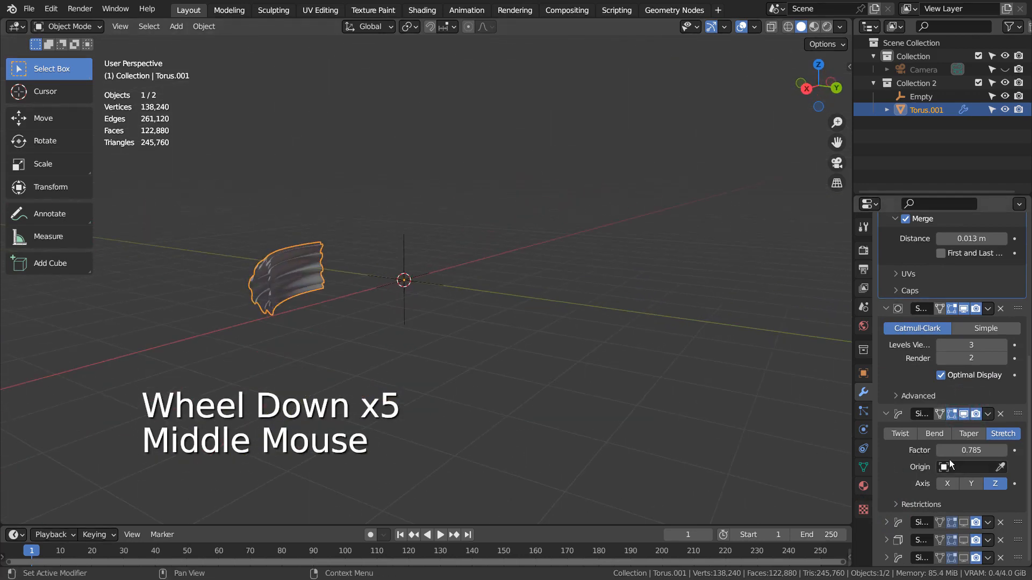
Expand the 360° Twist Simple Deform modifier on the Y axis and turn on its viewport display
{"action": "left_click", "coordinate": [886, 522]}
{"action": "scroll", "coordinate": [914, 515], "scroll_direction": "down", "scroll_amount": 3}
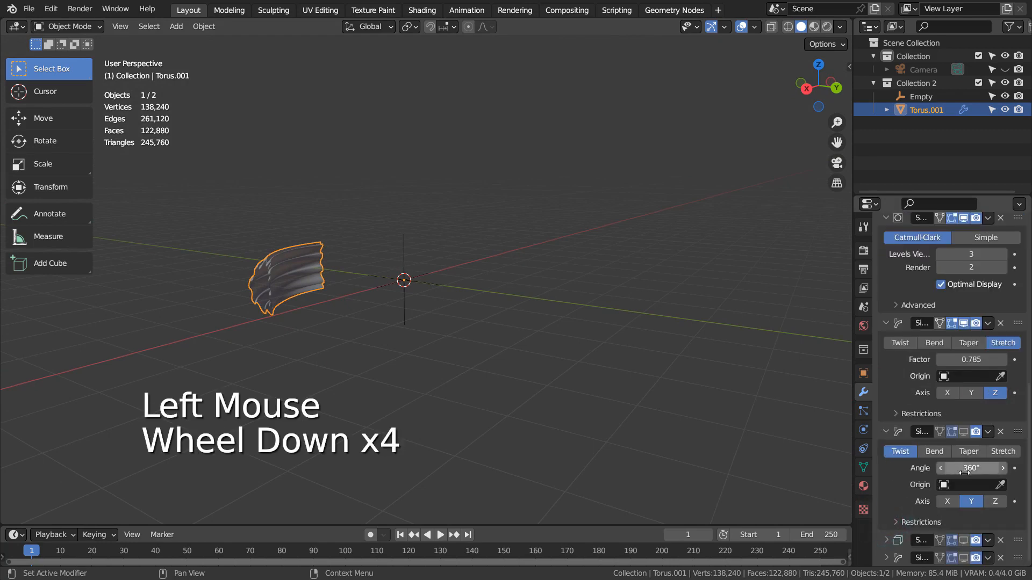
{"action": "left_click", "coordinate": [964, 431]}
{"action": "mouse_move", "coordinate": [634, 365]}
{"action": "middle_mouse_down"}
{"action": "mouse_move", "coordinate": [562, 347]}
{"action": "mouse_move", "coordinate": [650, 361]}
{"action": "middle_mouse_up"}
Expand Torus.001's Solidify modifier and turn on its viewport display
{"action": "left_click", "coordinate": [897, 539]}
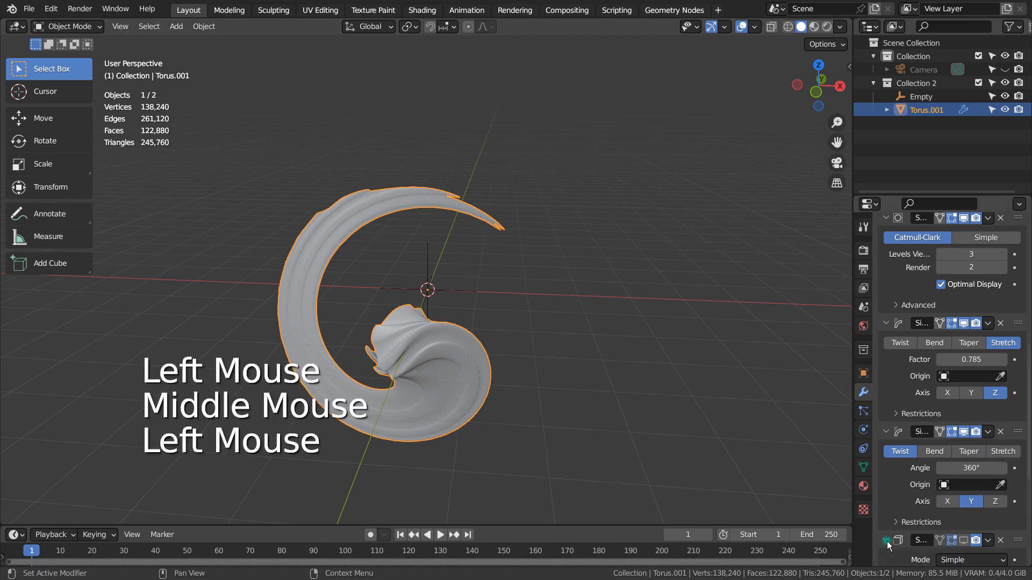
{"action": "scroll", "coordinate": [946, 483], "scroll_direction": "down", "scroll_amount": 3}
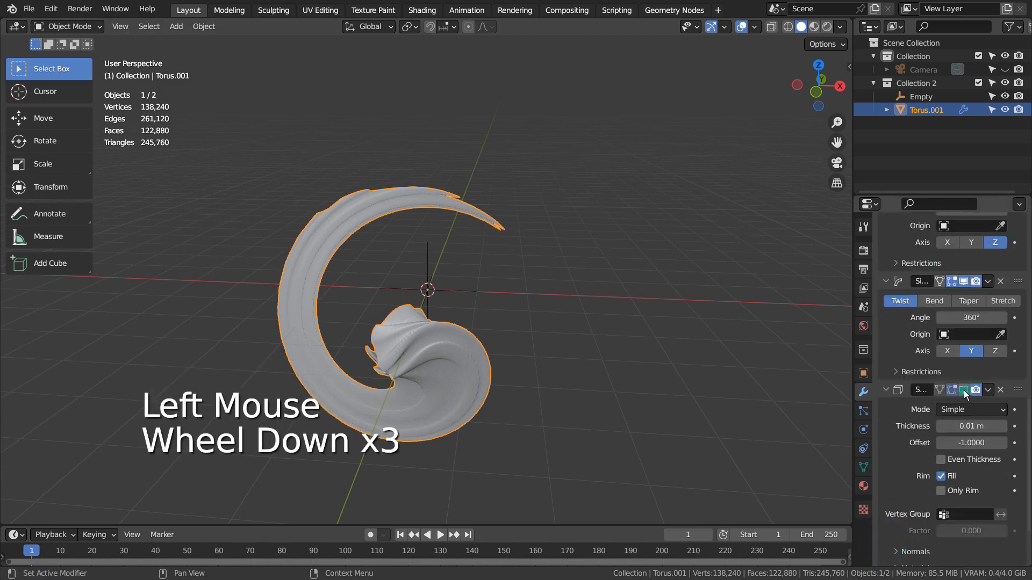
{"action": "left_click", "coordinate": [964, 389]}
{"action": "scroll", "coordinate": [563, 373], "scroll_direction": "up", "scroll_amount": 3}
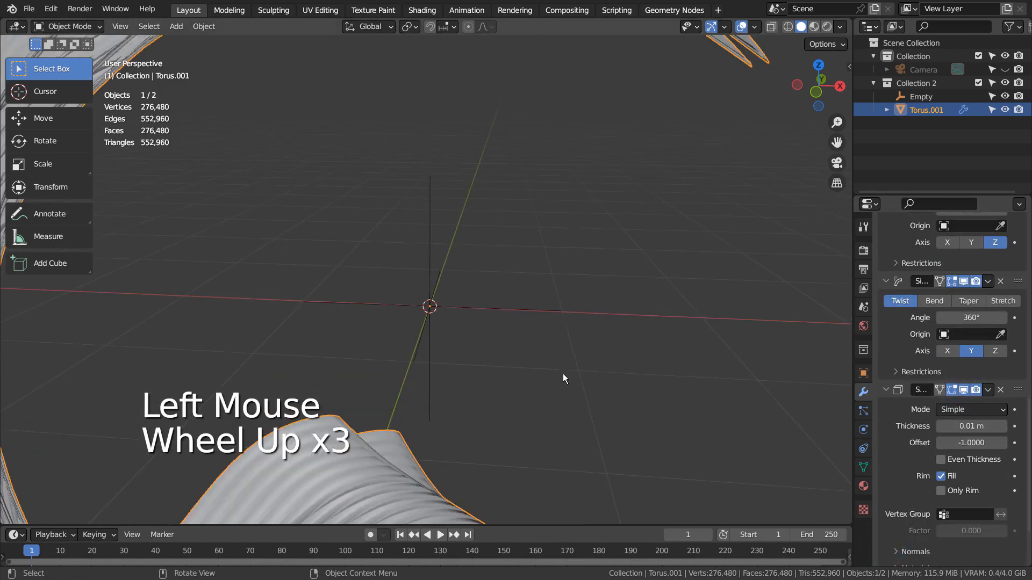
{"action": "middle_click_drag", "start_coordinate": [563, 373], "coordinate": [562, 356]}
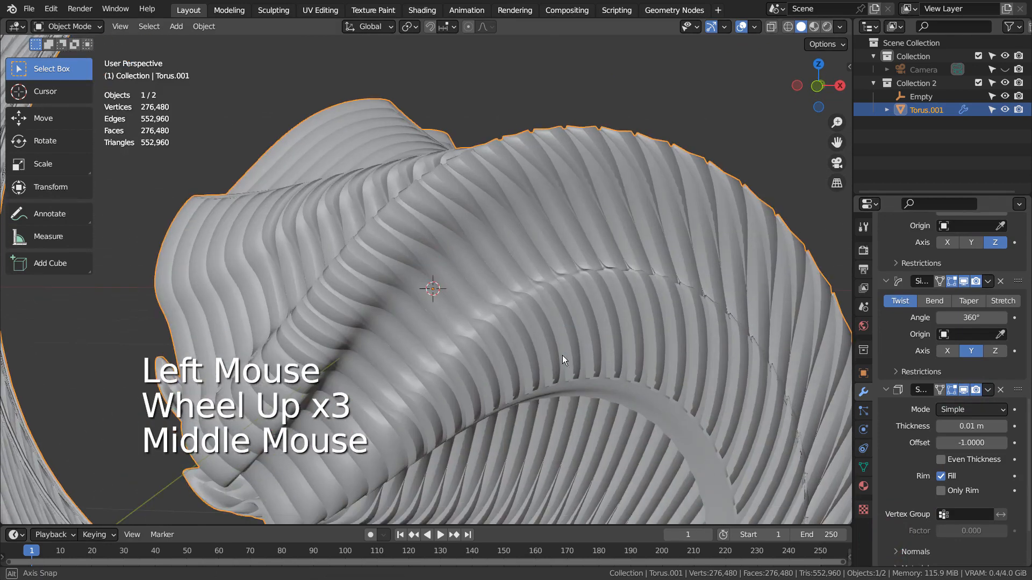
Expand the last Simple Deform modifier, the 555° Twist on the X axis, and turn on its viewport display
{"action": "scroll", "coordinate": [922, 527], "scroll_direction": "down", "scroll_amount": 3}
{"action": "left_click", "coordinate": [888, 556]}
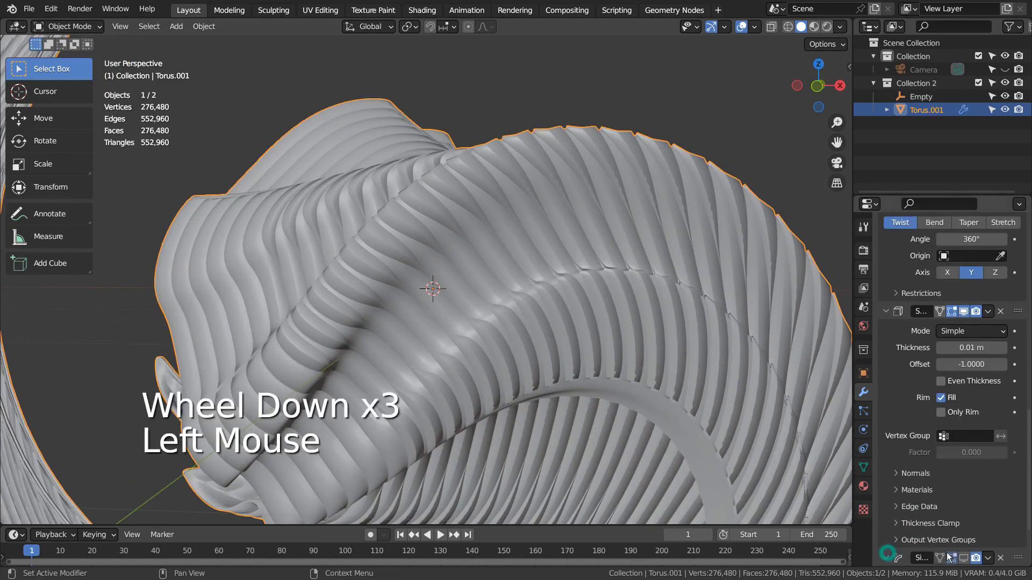
{"action": "left_click", "coordinate": [962, 559]}
{"action": "scroll", "coordinate": [957, 514], "scroll_direction": "down", "scroll_amount": 5}
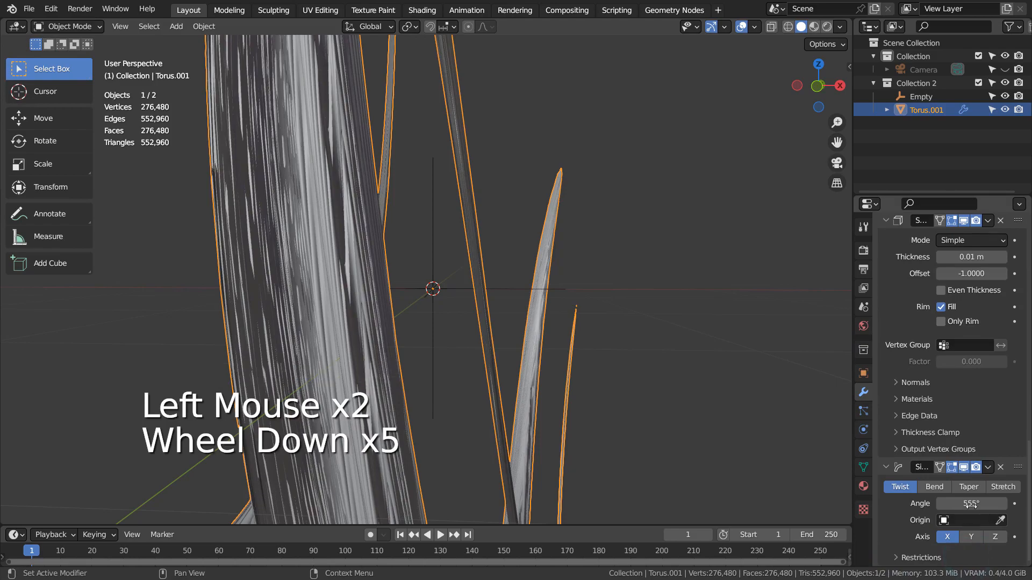
{"action": "middle_click_drag", "start_coordinate": [672, 419], "coordinate": [411, 443]}
{"action": "scroll", "coordinate": [427, 407], "scroll_direction": "down", "scroll_amount": 1}
Select the Empty at the origin and rotate it freely in the view by about 7.4°
{"action": "left_click", "coordinate": [431, 278]}
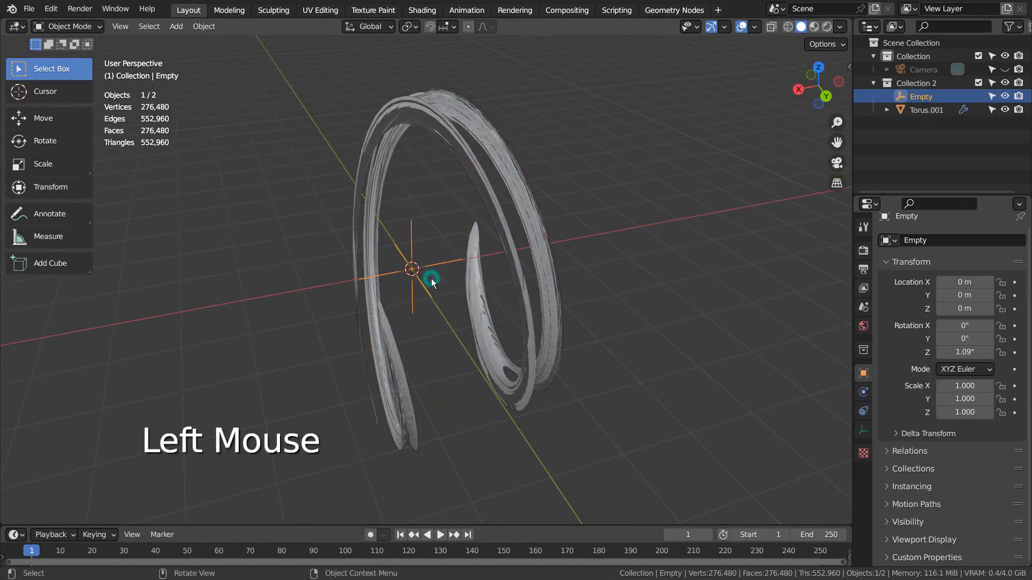
{"action": "key", "text": "r"}
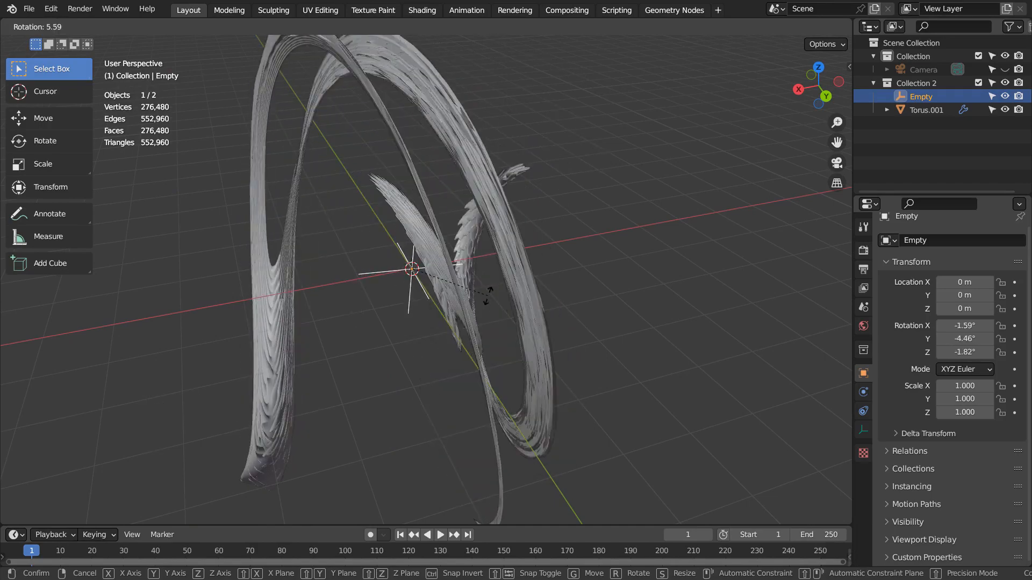
{"action": "left_click", "coordinate": [467, 292]}
Move the Empty freely to about X 0.021 m, Y -0.073 m, Z -0.028 m and inspect the reshaped ring
{"action": "middle_click_drag", "start_coordinate": [468, 294], "coordinate": [568, 302]}
{"action": "key", "text": "g"}
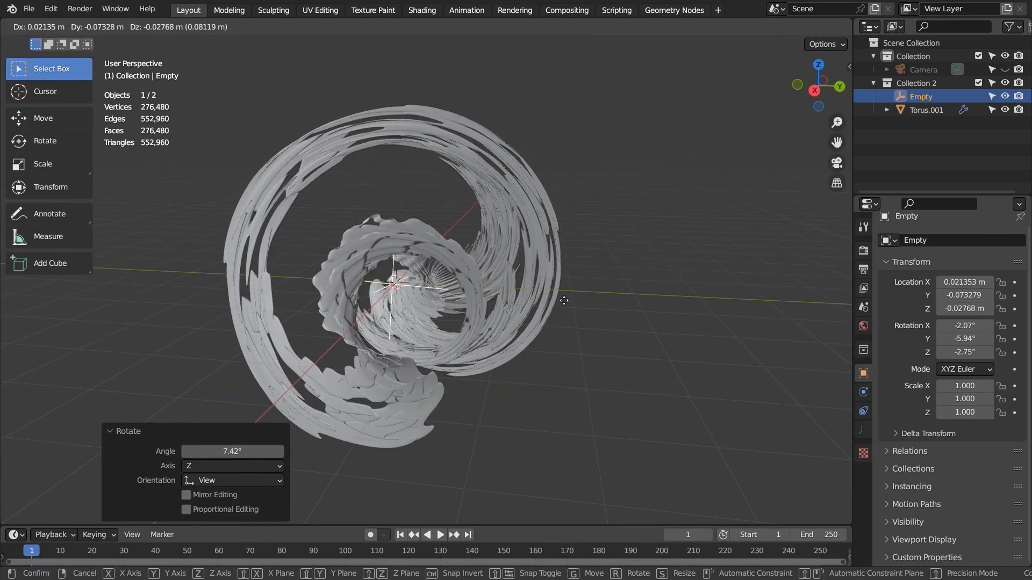
{"action": "left_click", "coordinate": [555, 305]}
{"action": "middle_click_drag", "start_coordinate": [556, 305], "coordinate": [548, 350]}
{"action": "scroll", "coordinate": [549, 349], "scroll_direction": "up", "scroll_amount": 2}
{"action": "middle_click_drag", "start_coordinate": [590, 385], "coordinate": [184, 387]}
{"action": "scroll", "coordinate": [181, 392], "scroll_direction": "down", "scroll_amount": 3}
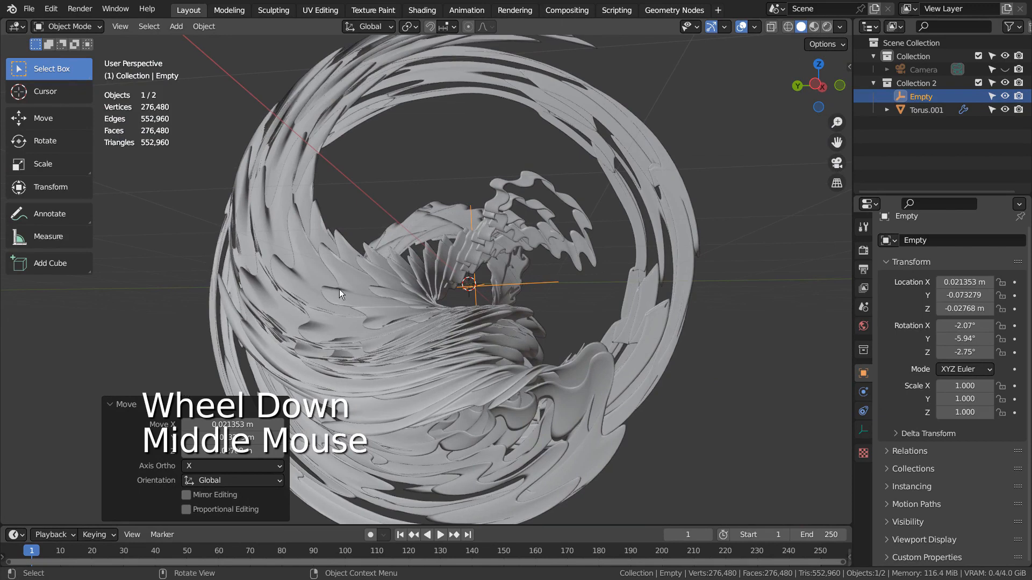
Give Torus.001 a new material and change its surface shader to Glass BSDF
{"action": "left_click", "coordinate": [574, 242]}
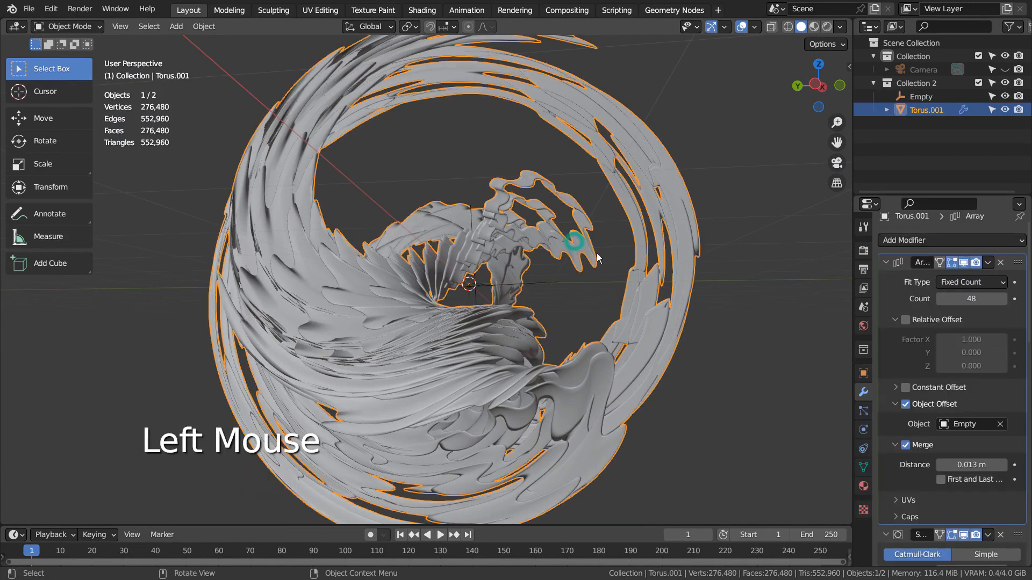
{"action": "left_click", "coordinate": [863, 487]}
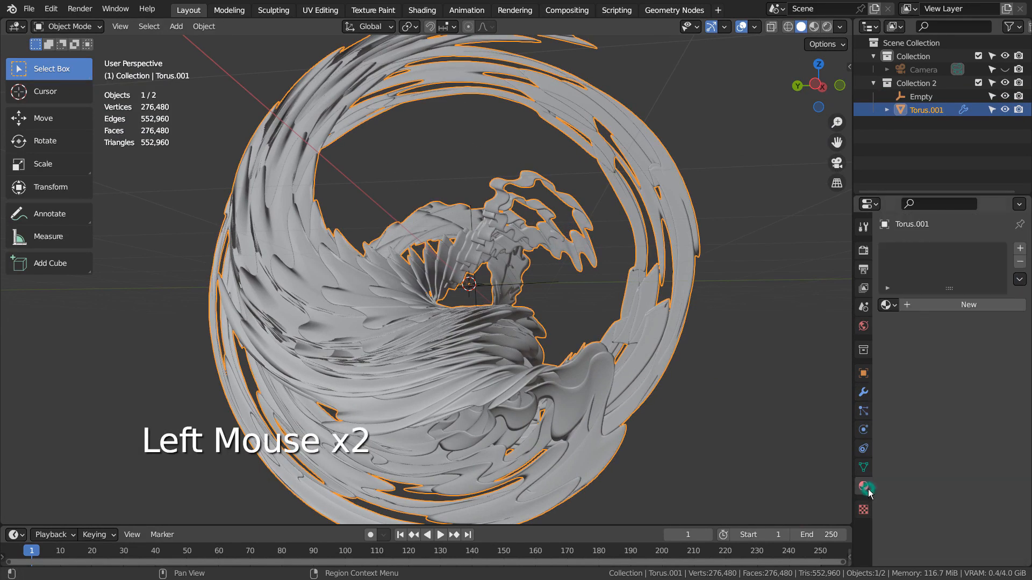
{"action": "left_click", "coordinate": [966, 305]}
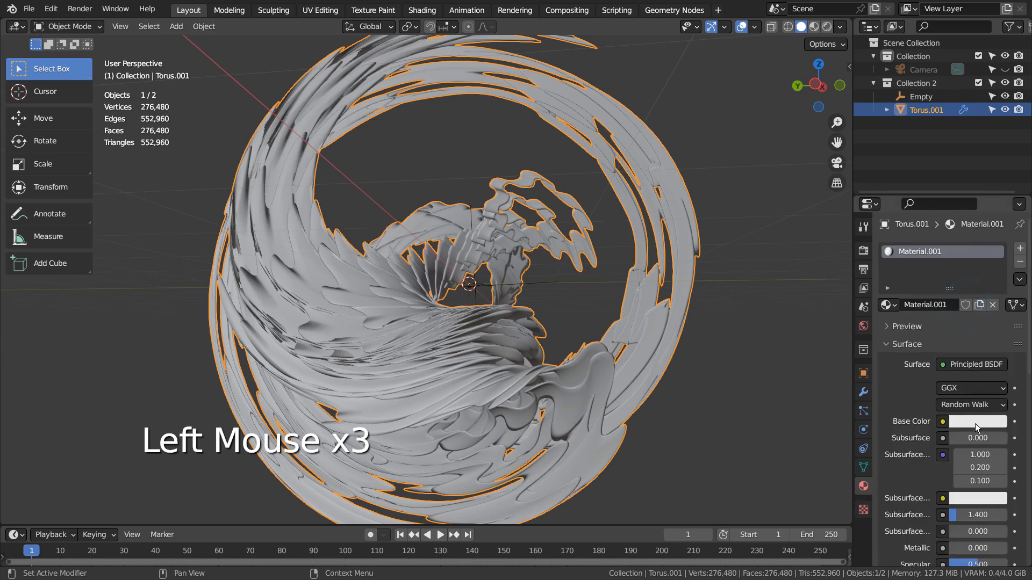
{"action": "left_click", "coordinate": [945, 365]}
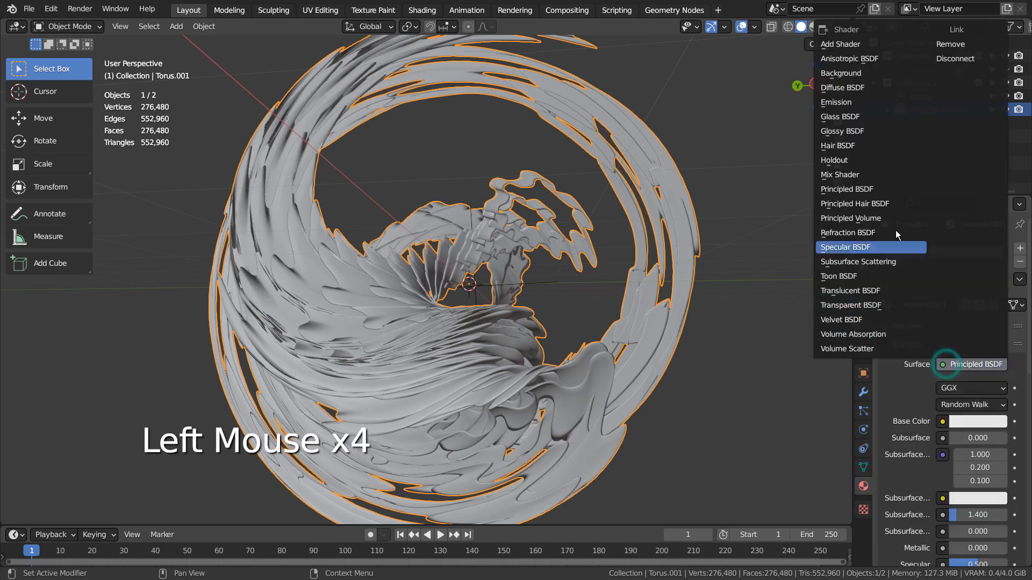
{"action": "left_click", "coordinate": [872, 118]}
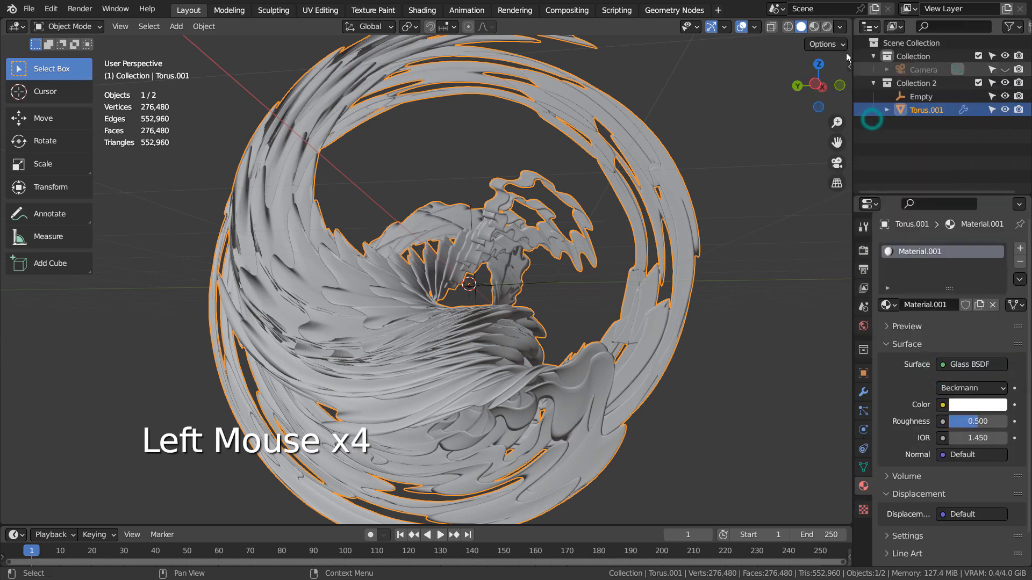
Show the viewport in rendered shading, try blue, green and orange glass colours, and set the colour to light golden yellow
{"action": "left_click", "coordinate": [827, 26]}
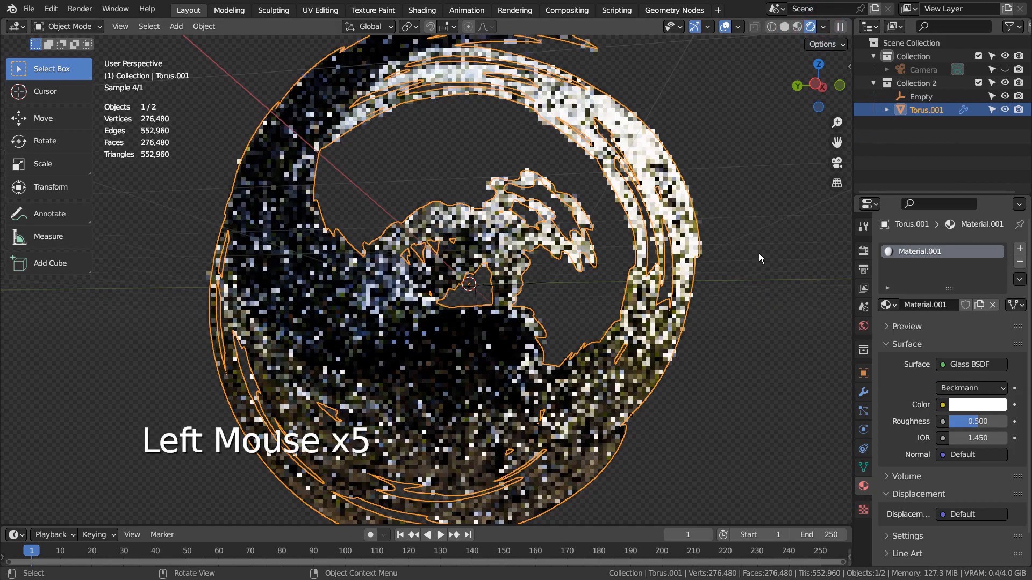
{"action": "left_click", "coordinate": [970, 410]}
{"action": "left_click_drag", "start_coordinate": [962, 260], "coordinate": [953, 231]}
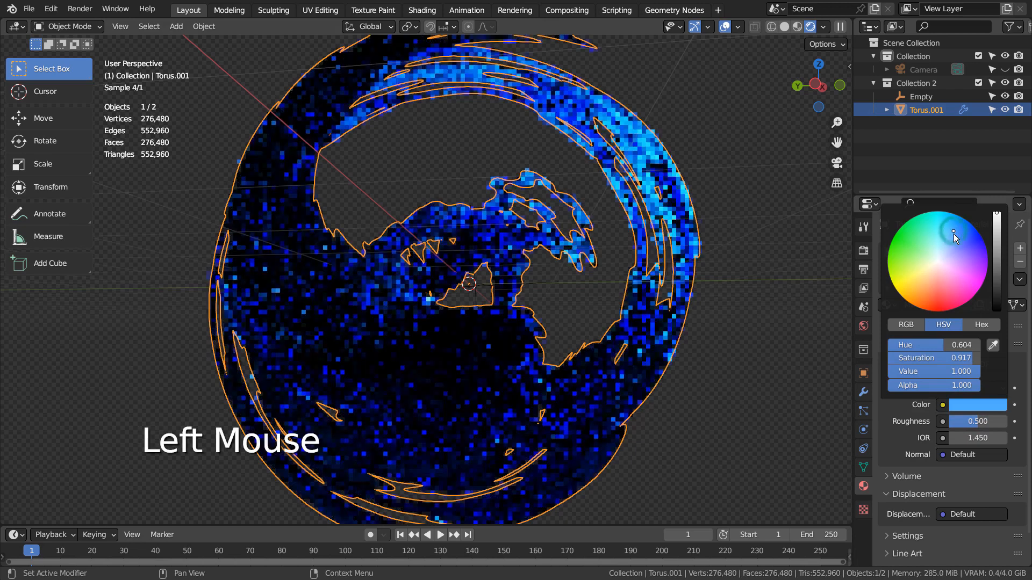
{"action": "left_click", "coordinate": [925, 249]}
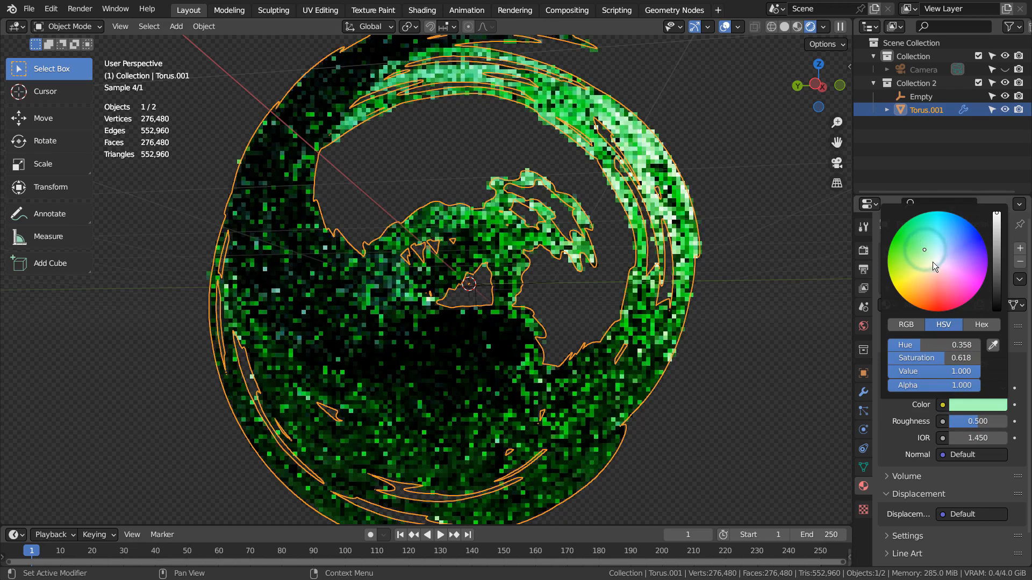
{"action": "left_click", "coordinate": [935, 276]}
{"action": "left_click", "coordinate": [931, 276]}
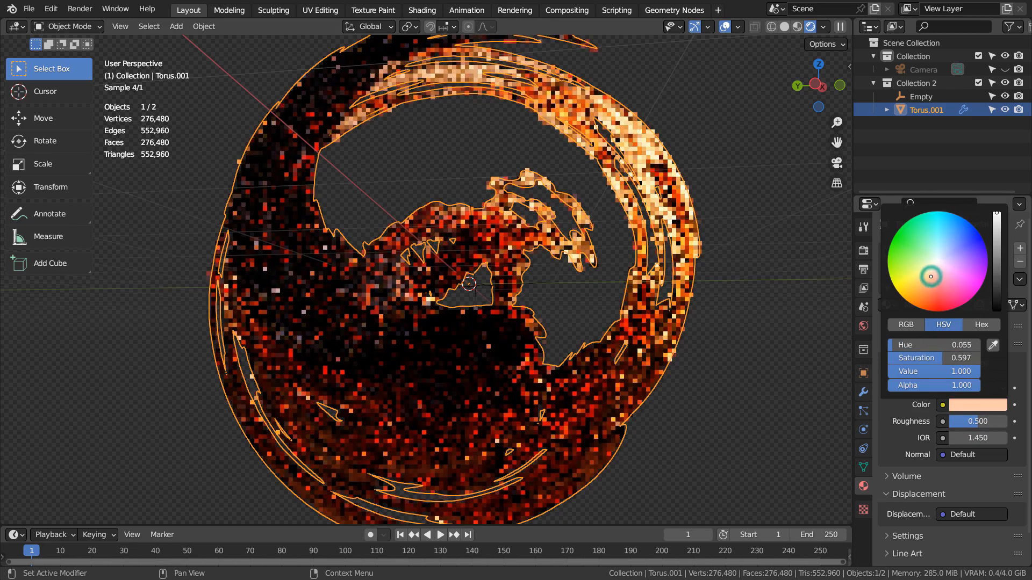
{"action": "left_click_drag", "start_coordinate": [931, 276], "coordinate": [919, 278]}
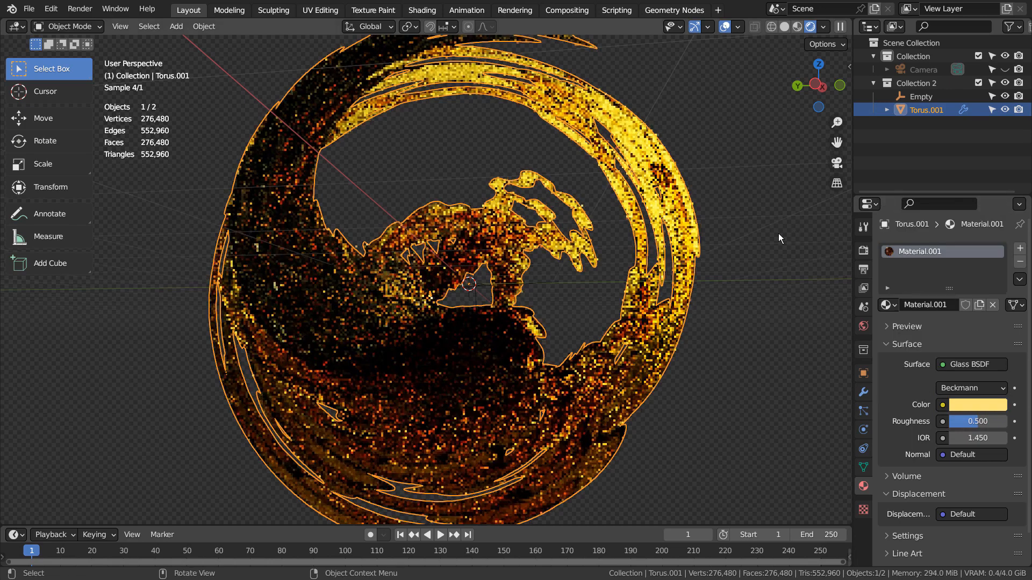
Add a UV sphere at the origin, return to solid shading, and scale the sphere by about 7.45 to surround the ring
{"action": "left_click", "coordinate": [778, 233]}
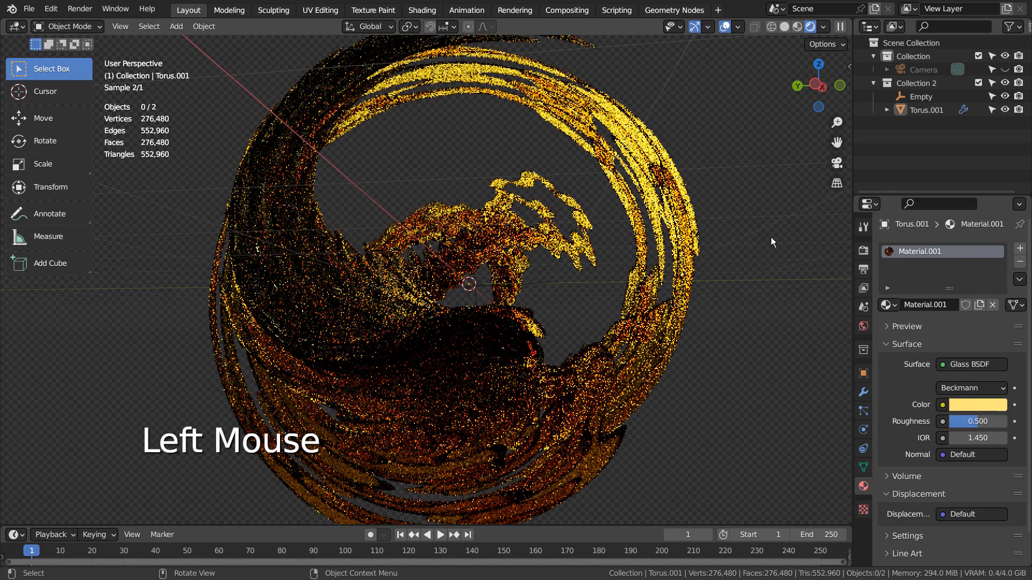
{"action": "key", "text": "shift+a"}
{"action": "mouse_move", "coordinate": [772, 237]}
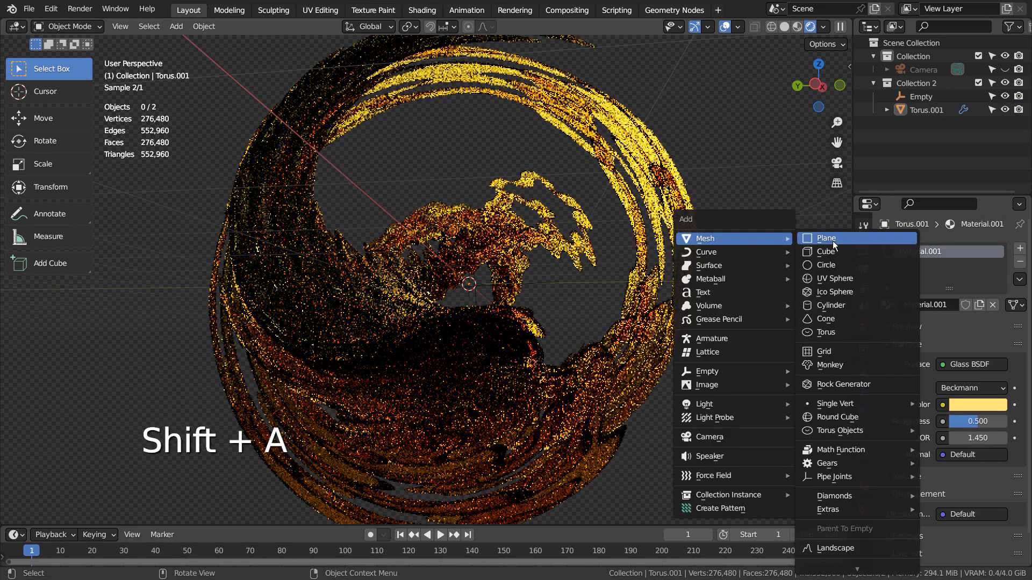
{"action": "left_click", "coordinate": [840, 275]}
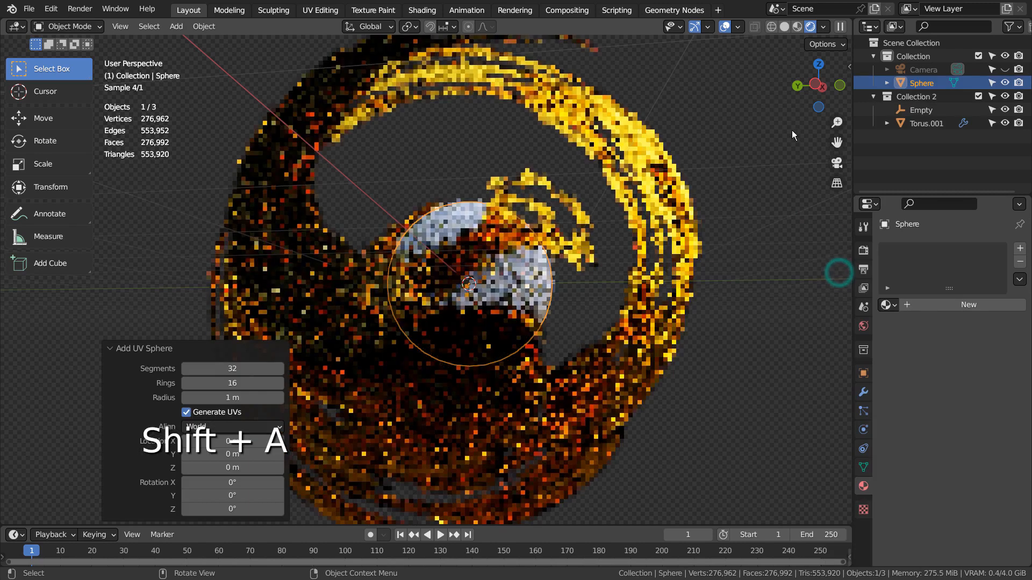
{"action": "left_click", "coordinate": [785, 27]}
{"action": "key", "text": "s"}
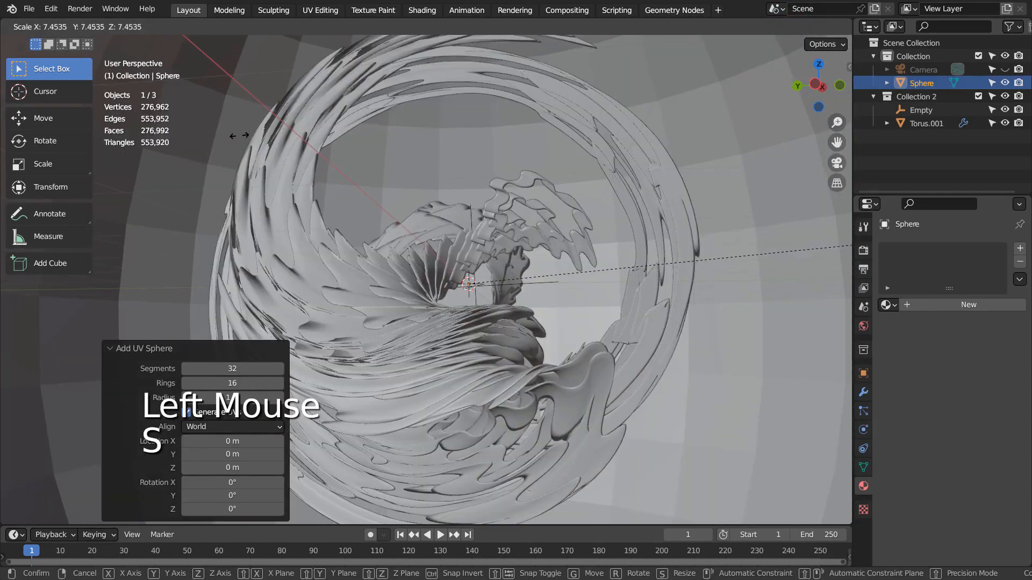
{"action": "left_click", "coordinate": [239, 135]}
Add level 3 subdivision to the surrounding sphere and shade it smooth
{"action": "key", "text": "ctrl+3"}
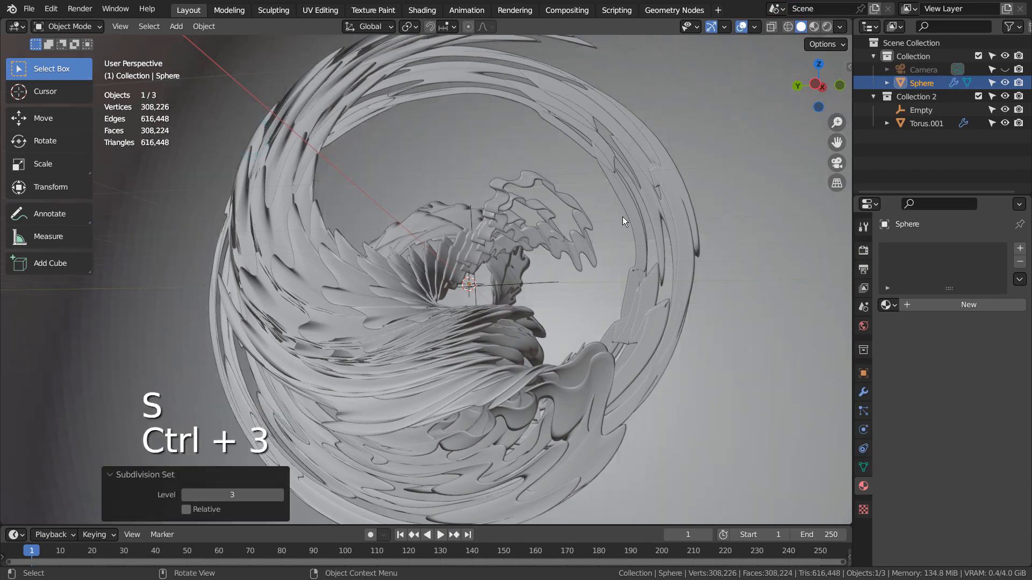
{"action": "right_click", "coordinate": [602, 213]}
{"action": "left_click", "coordinate": [602, 214]}
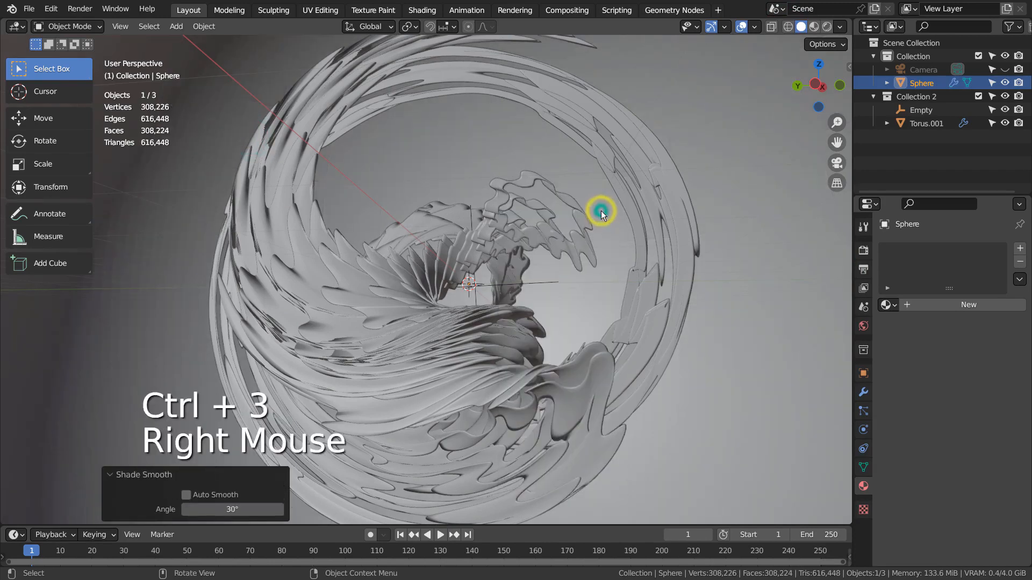
Give the surrounding sphere a new material with a black base color and a specular value of 0
{"action": "left_click", "coordinate": [934, 306]}
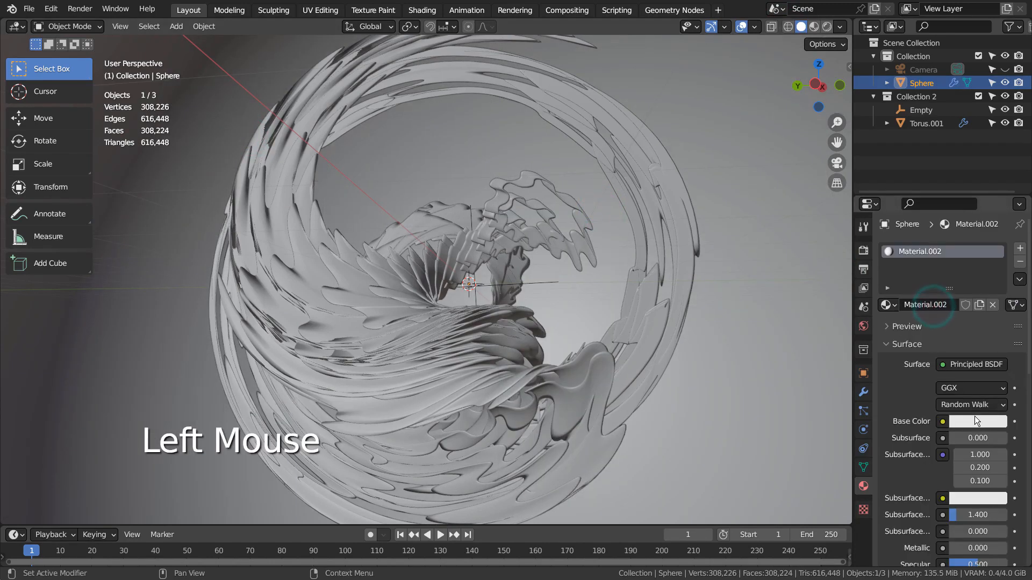
{"action": "left_click", "coordinate": [975, 419]}
{"action": "left_click", "coordinate": [995, 321]}
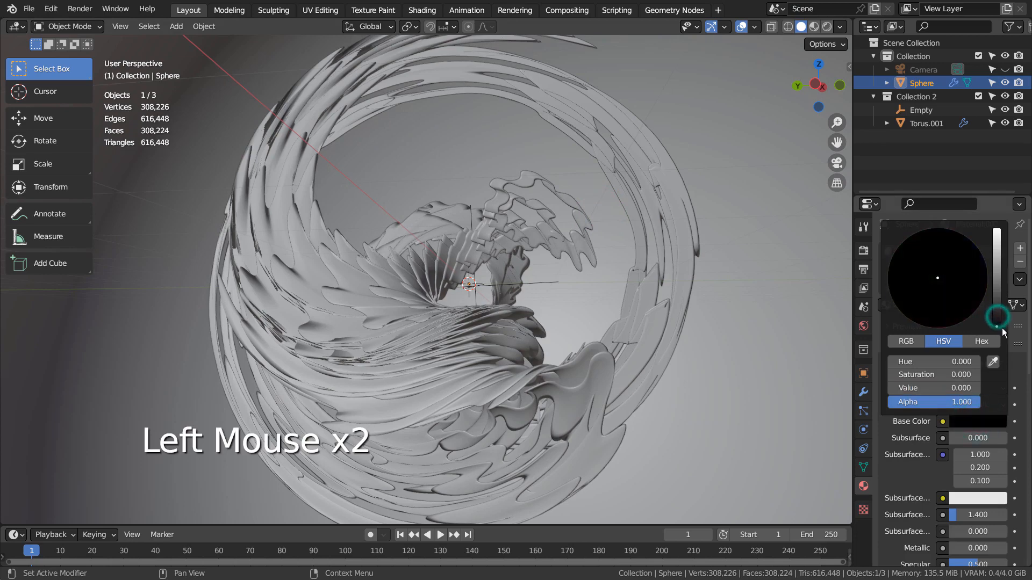
{"action": "scroll", "coordinate": [976, 501], "scroll_direction": "down", "scroll_amount": 2}
{"action": "left_click_drag", "start_coordinate": [976, 501], "coordinate": [952, 500]}
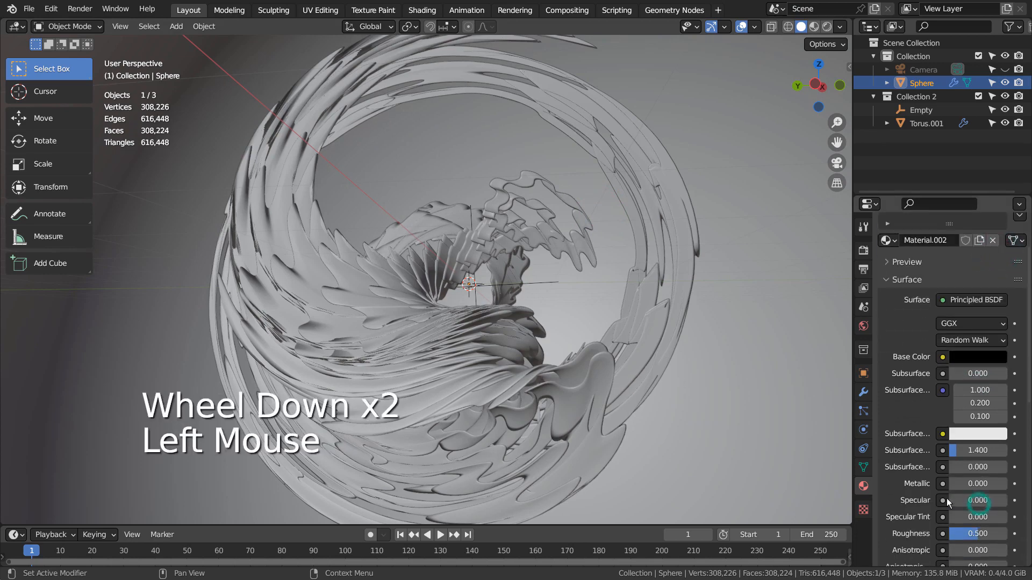
Add a point light at the origin and move it about -5.03 m along the X axis
{"action": "key", "text": "shift+a"}
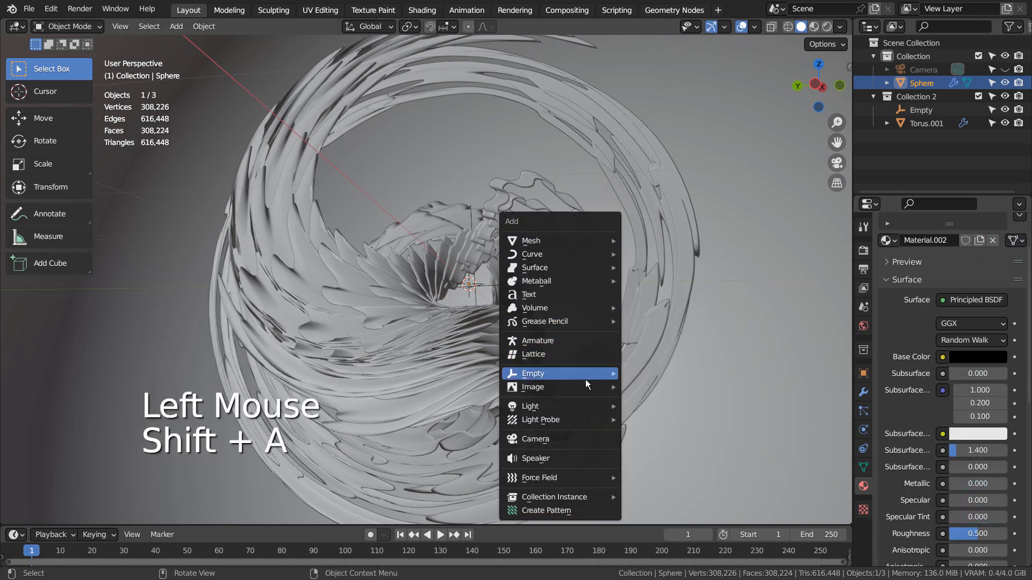
{"action": "mouse_move", "coordinate": [592, 387]}
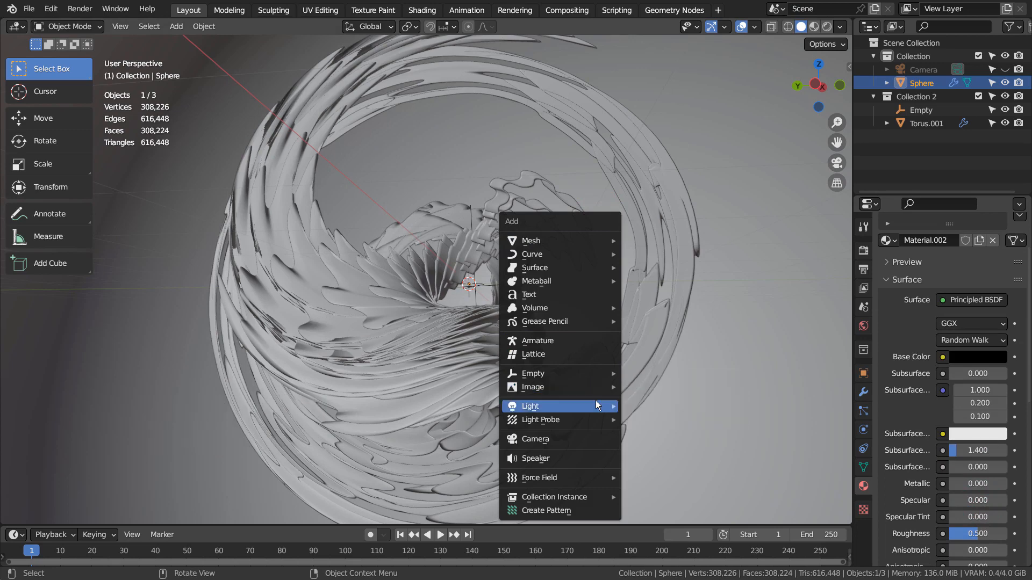
{"action": "mouse_move", "coordinate": [596, 407]}
{"action": "left_click", "coordinate": [648, 407]}
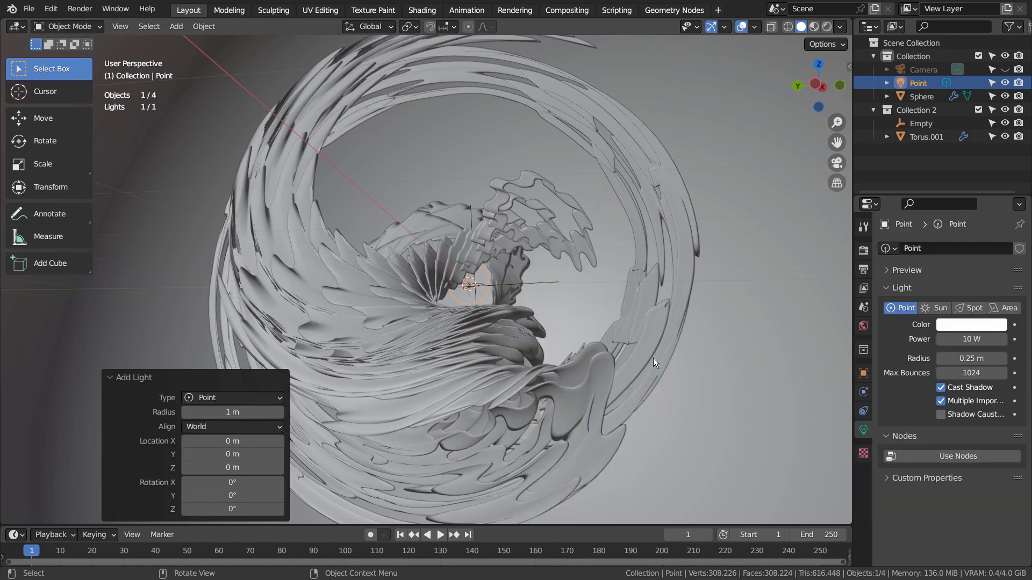
{"action": "key", "text": "g"}
{"action": "key", "text": "x"}
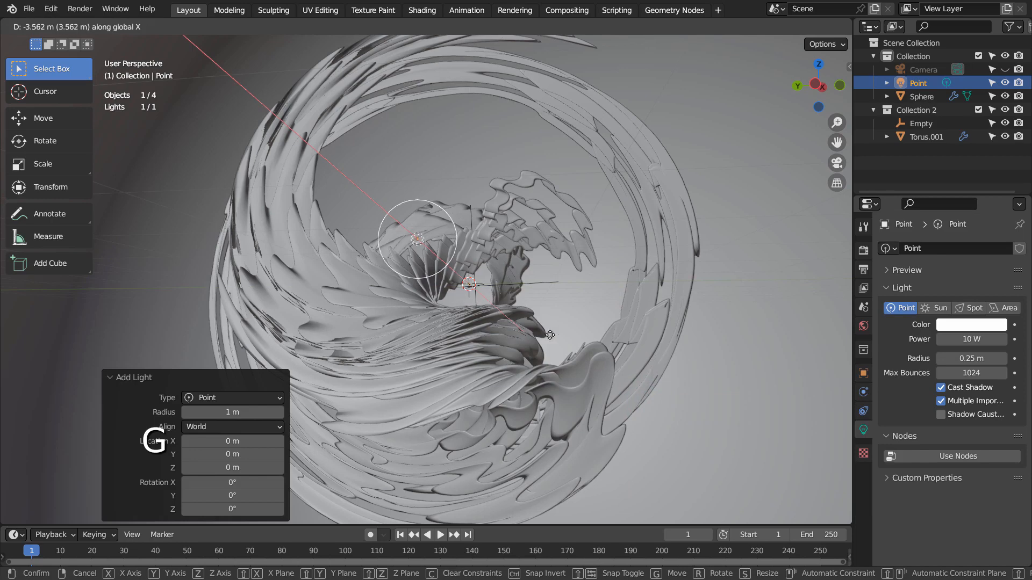
{"action": "left_click", "coordinate": [485, 313]}
Lower the point light along Z and shift it by about 0.04 m in X and -0.26 m in Y
{"action": "key", "text": "g"}
{"action": "key", "text": "z"}
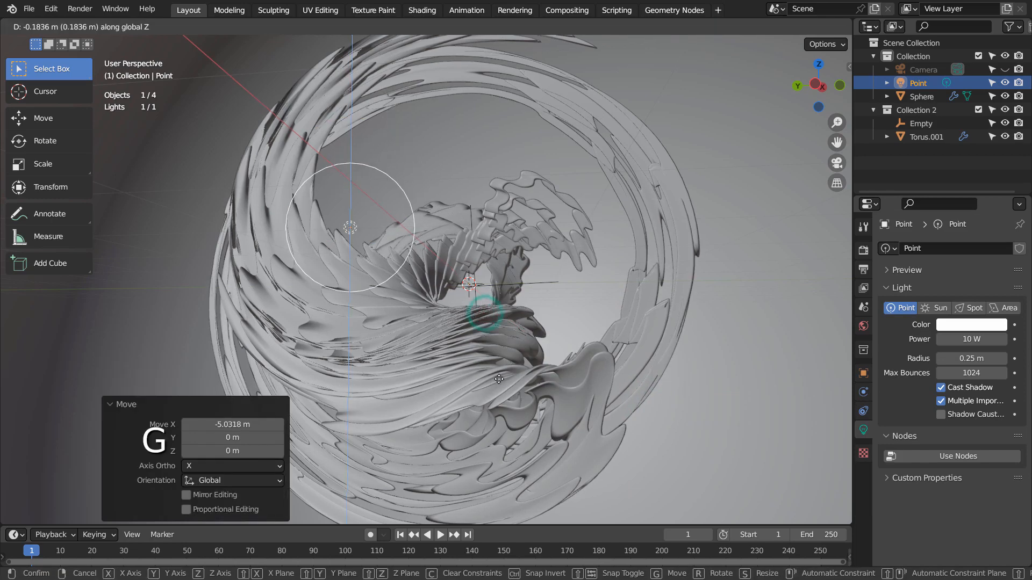
{"action": "left_click", "coordinate": [511, 502]}
{"action": "key", "text": "g"}
{"action": "left_click", "coordinate": [584, 494]}
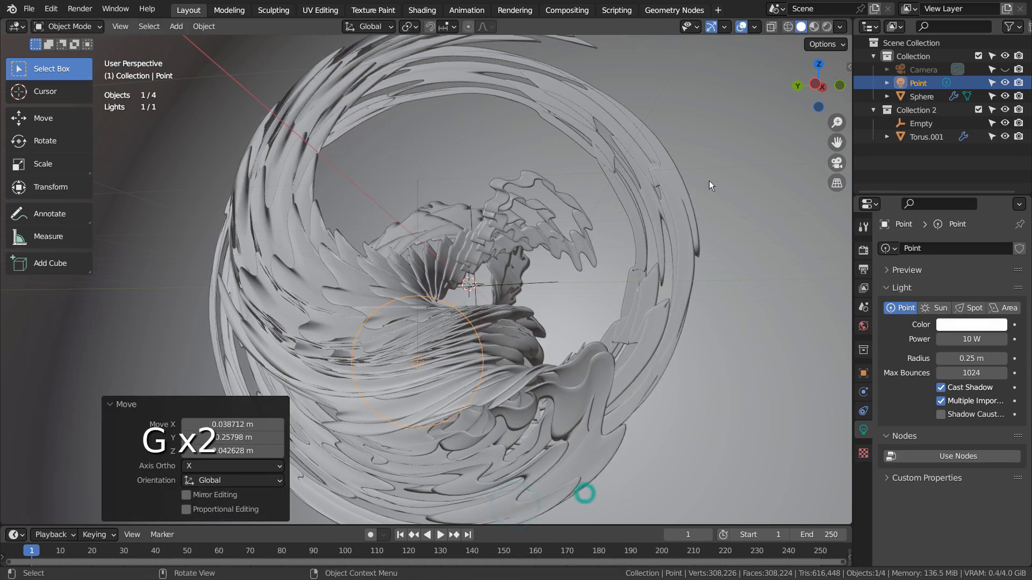
Show the viewport in rendered shading and set the point light's power to 1111 W
{"action": "left_click", "coordinate": [827, 27]}
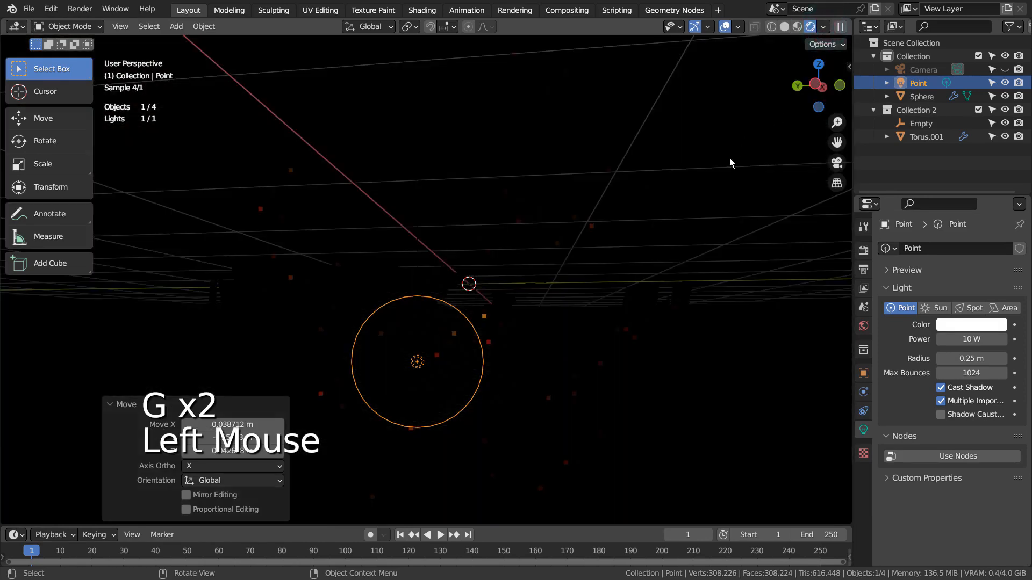
{"action": "double_click", "coordinate": [957, 339]}
{"action": "type", "text": "1"}
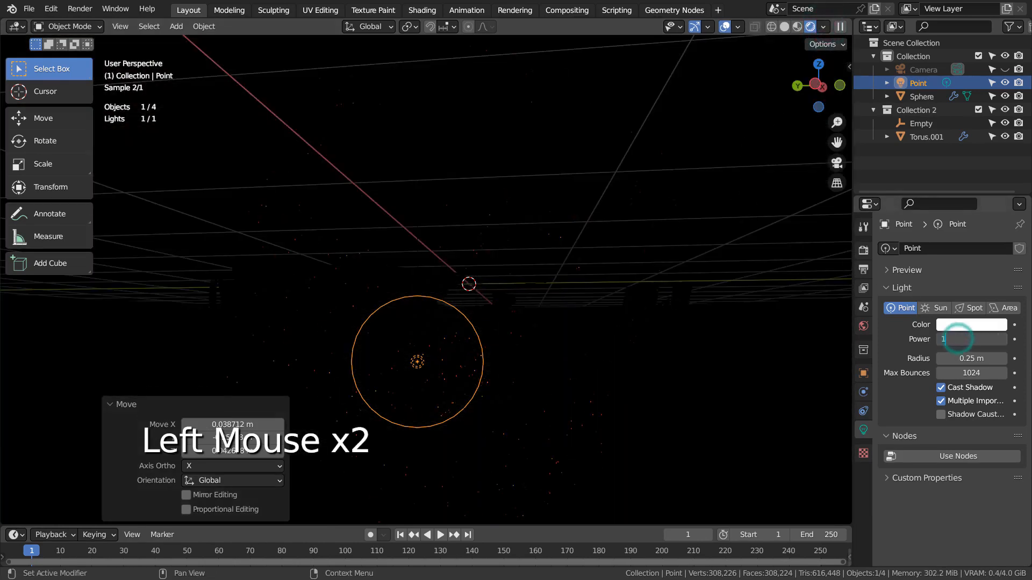
{"action": "type", "text": "111 W"}
{"action": "key", "text": "Return"}
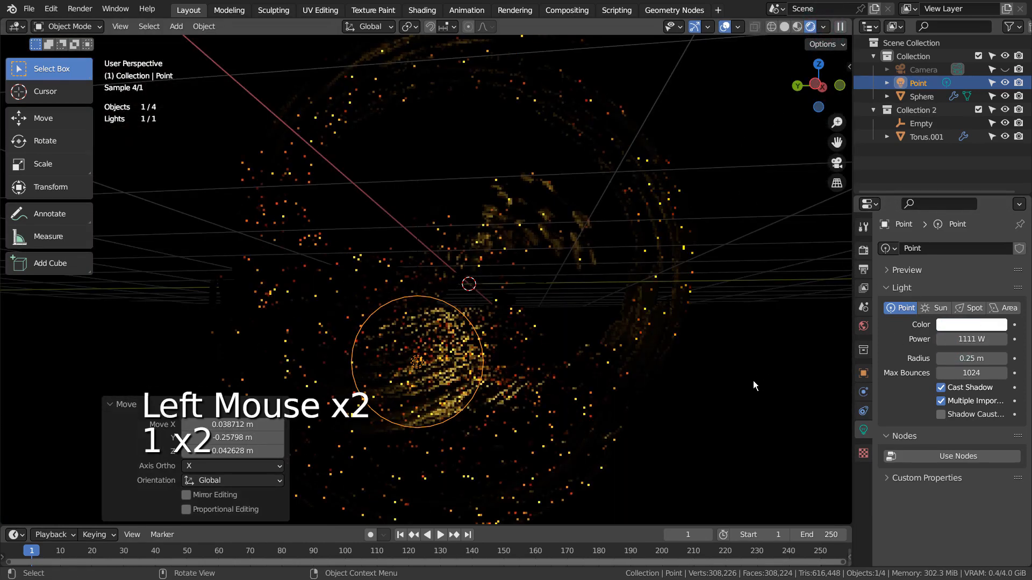
Duplicate the point light to the ring's upper left and set the copy's power to 55555 W
{"action": "key", "text": "shift+d"}
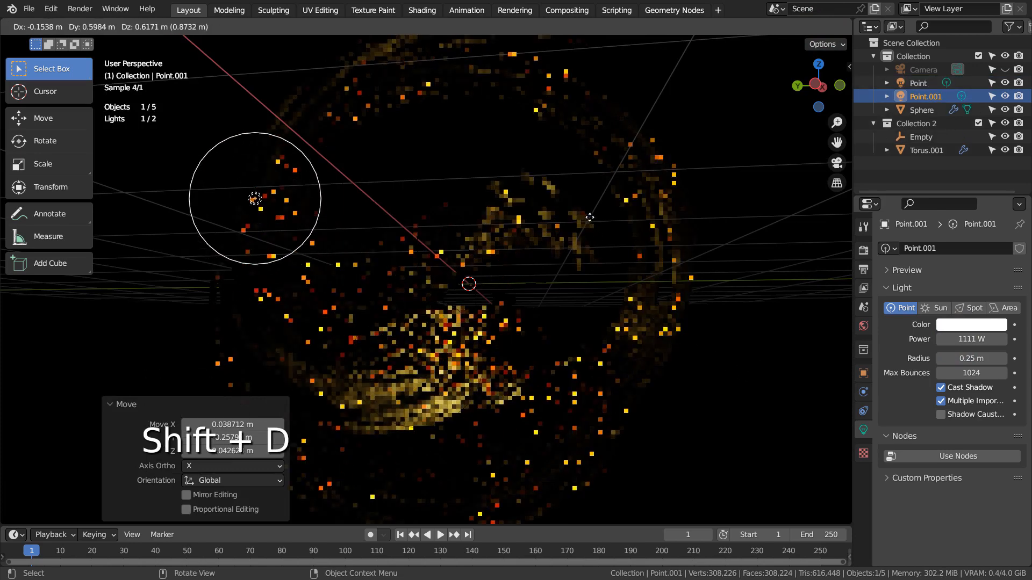
{"action": "left_click", "coordinate": [556, 198]}
{"action": "left_click", "coordinate": [965, 339]}
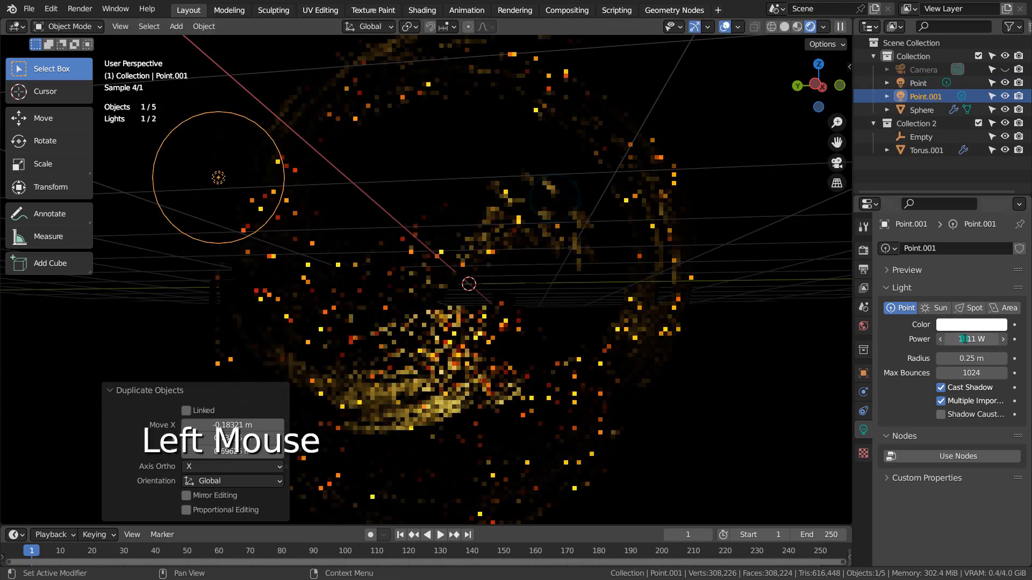
{"action": "type", "text": "55555"}
{"action": "key", "text": "Return"}
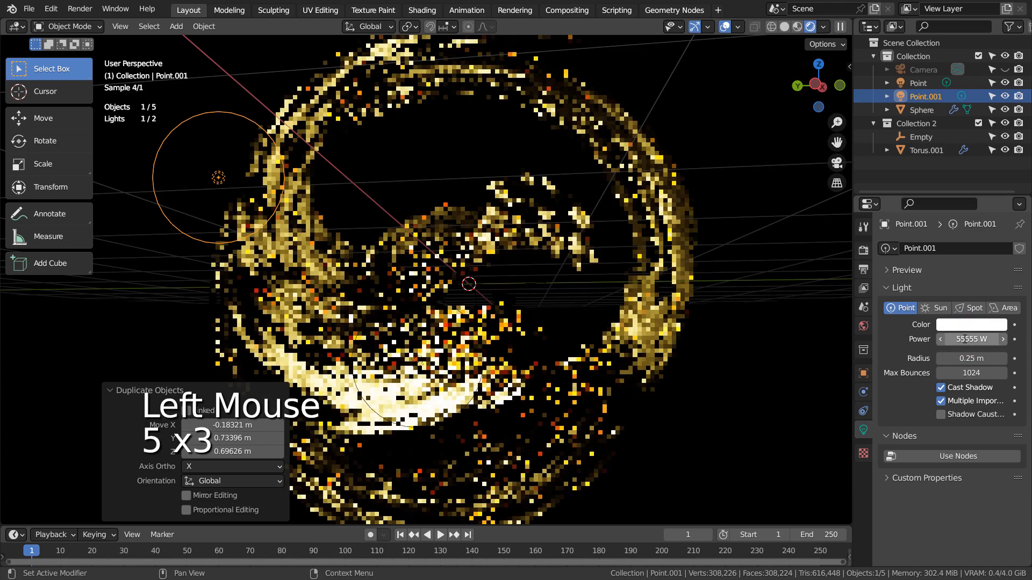
Duplicate the 55555 W light about -4.65 m in Y across the ring and lower the copy about 1.79 m along Z
{"action": "key", "text": "shift+d"}
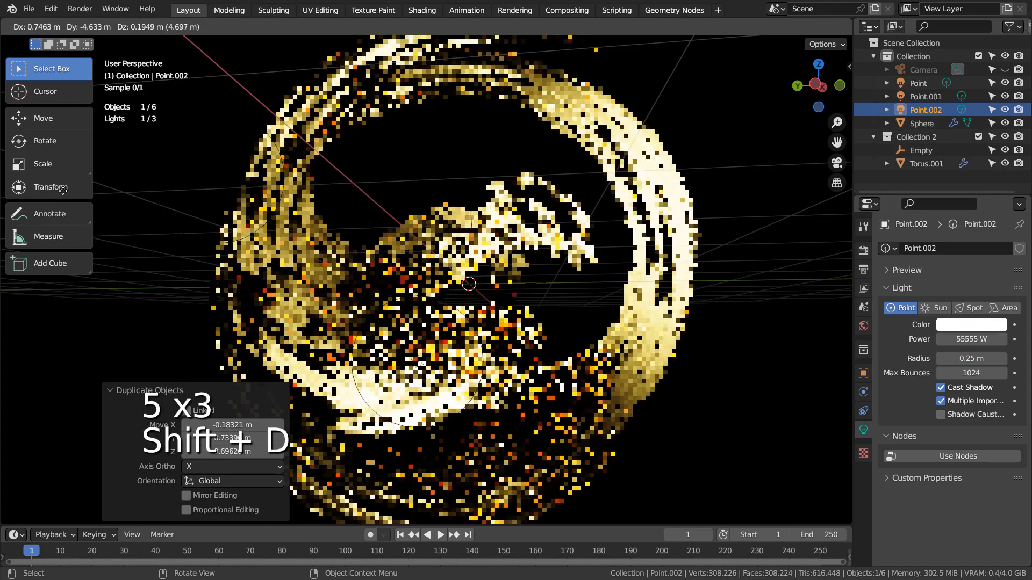
{"action": "left_click", "coordinate": [64, 189]}
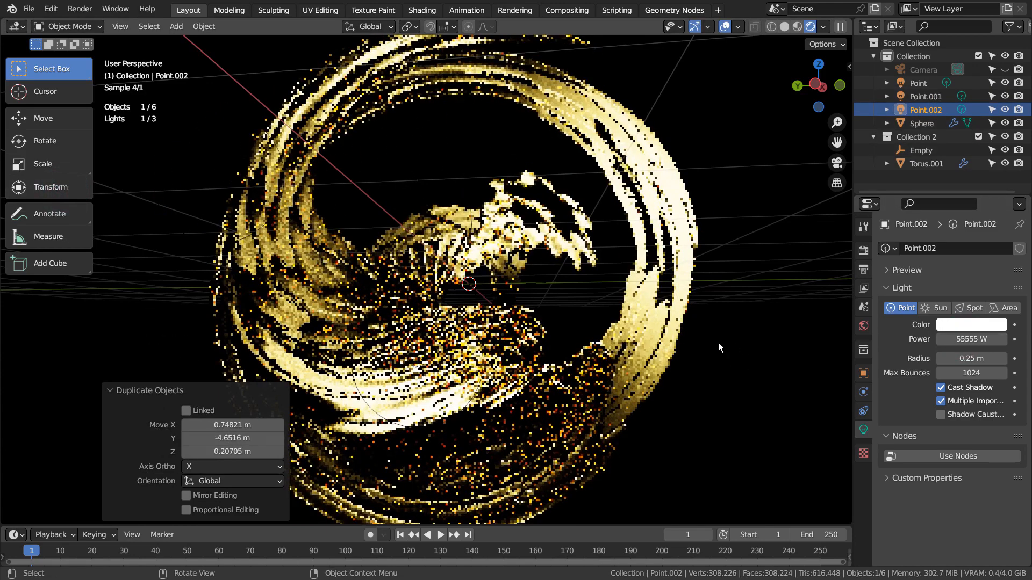
{"action": "key", "text": "g"}
{"action": "key", "text": "z"}
{"action": "left_click", "coordinate": [734, 337]}
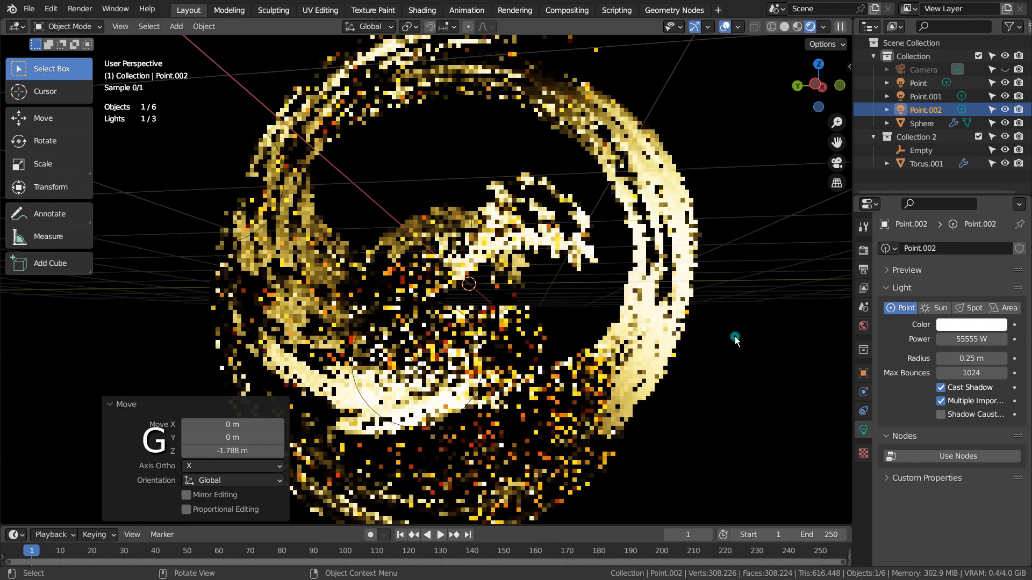
In wireframe shading, shift the third light by about -0.65 m in X, 1.46 m in Y and 1.01 m in Z
{"action": "key", "text": "shift+z"}
{"action": "middle_click_drag", "start_coordinate": [754, 184], "coordinate": [708, 240]}
{"action": "scroll", "coordinate": [705, 249], "scroll_direction": "down", "scroll_amount": 2}
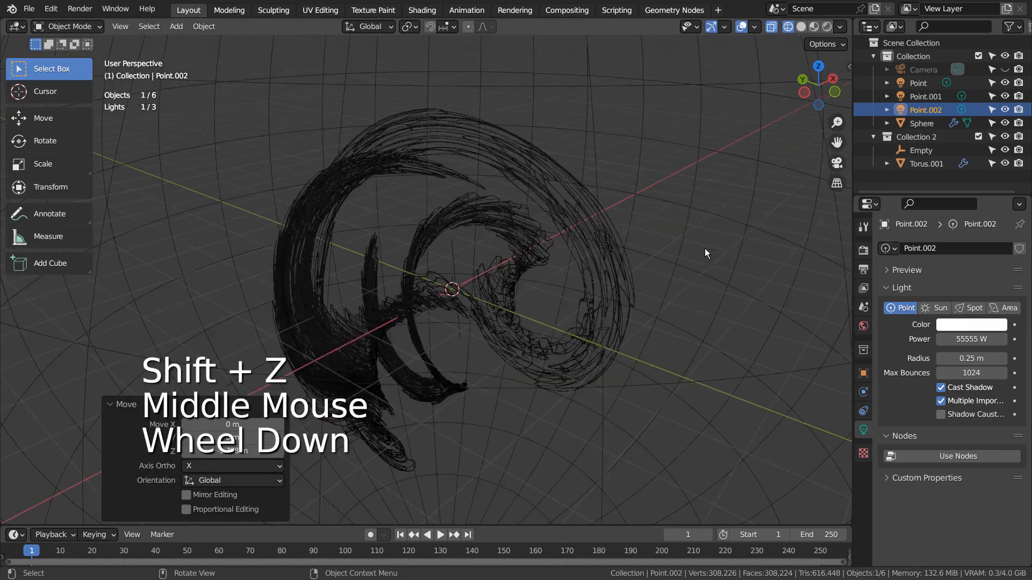
{"action": "key", "text": "g"}
{"action": "left_click", "coordinate": [614, 153]}
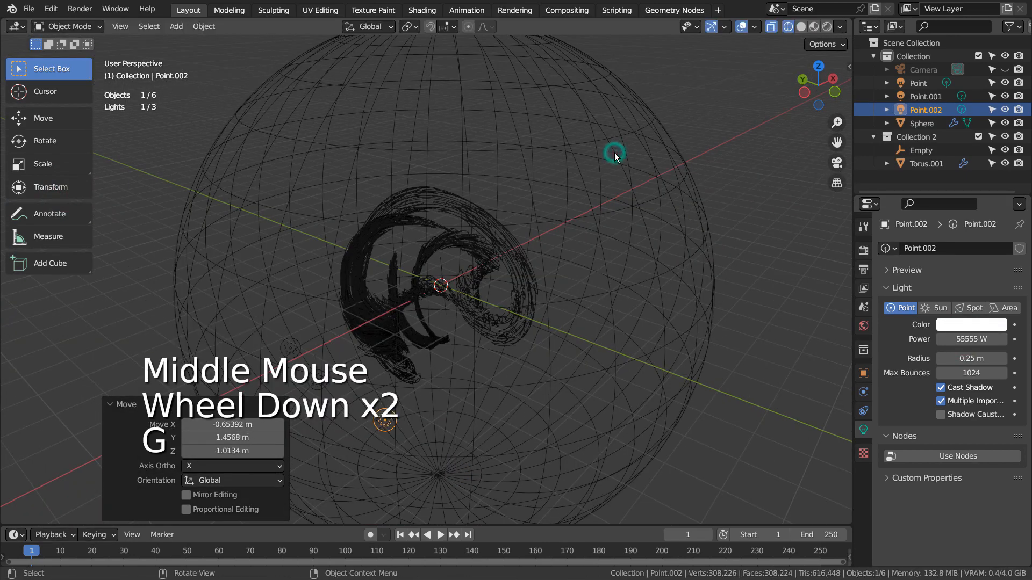
Frame the twisted ring in rendered shading, align the camera to that view, and refine the camera's framing with walk navigation
{"action": "key", "text": "KP_0"}
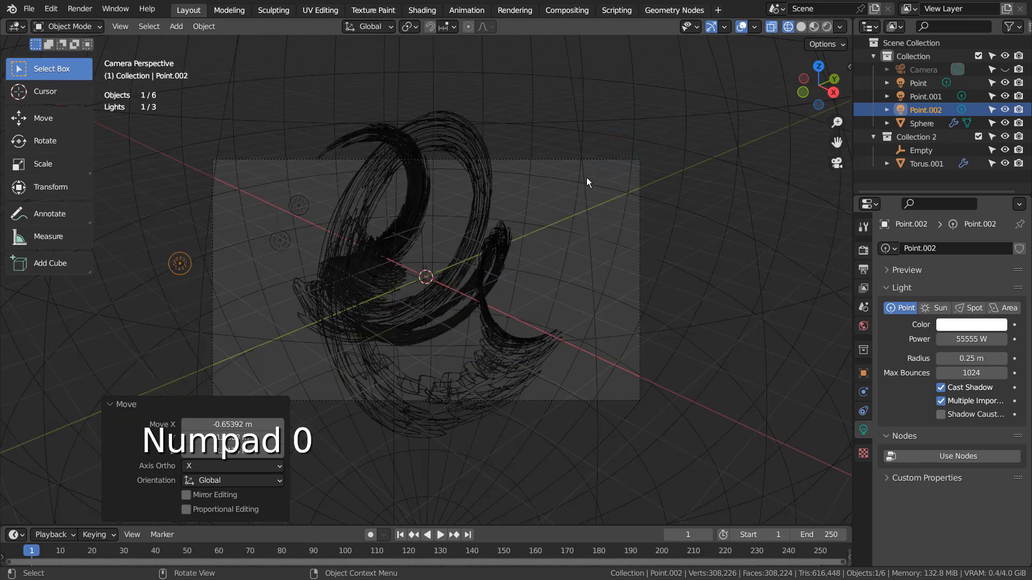
{"action": "key", "text": "KP_0"}
{"action": "middle_click_drag", "start_coordinate": [587, 267], "coordinate": [631, 224]}
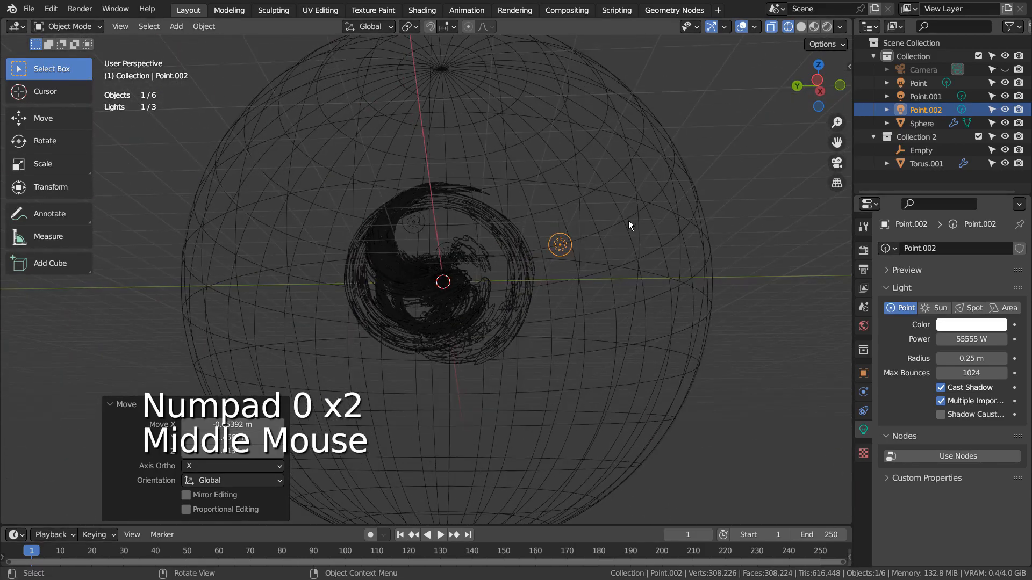
{"action": "scroll", "coordinate": [633, 250], "scroll_direction": "up", "scroll_amount": 2}
{"action": "middle_click_drag", "start_coordinate": [636, 276], "coordinate": [624, 283]}
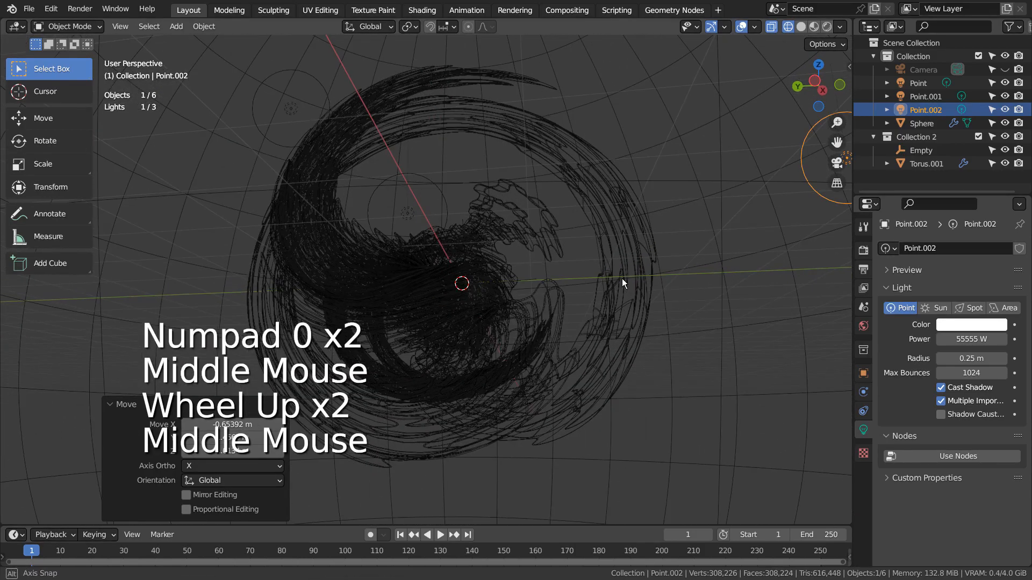
{"action": "left_click", "coordinate": [822, 28]}
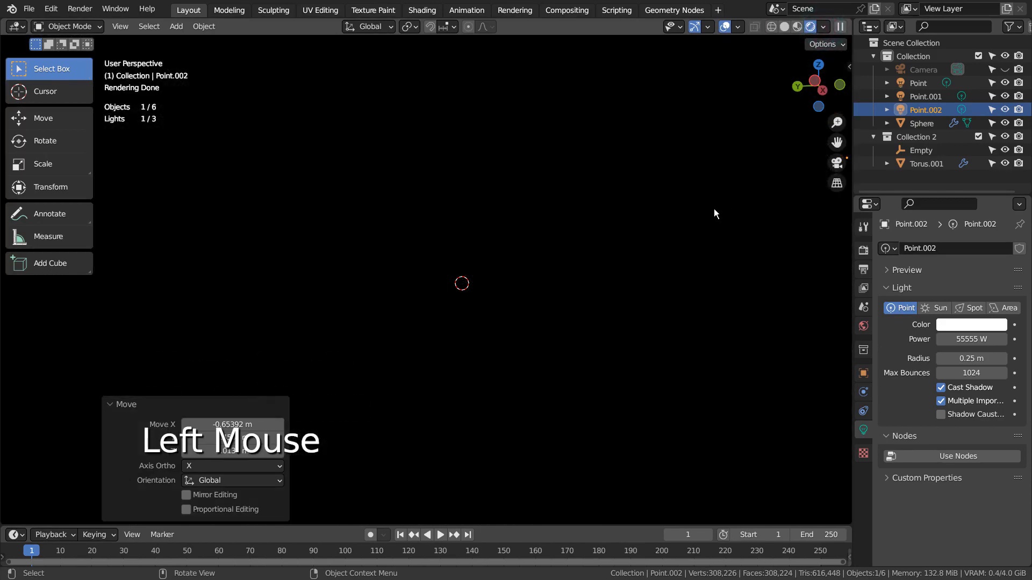
{"action": "scroll", "coordinate": [714, 211], "scroll_direction": "up", "scroll_amount": 3}
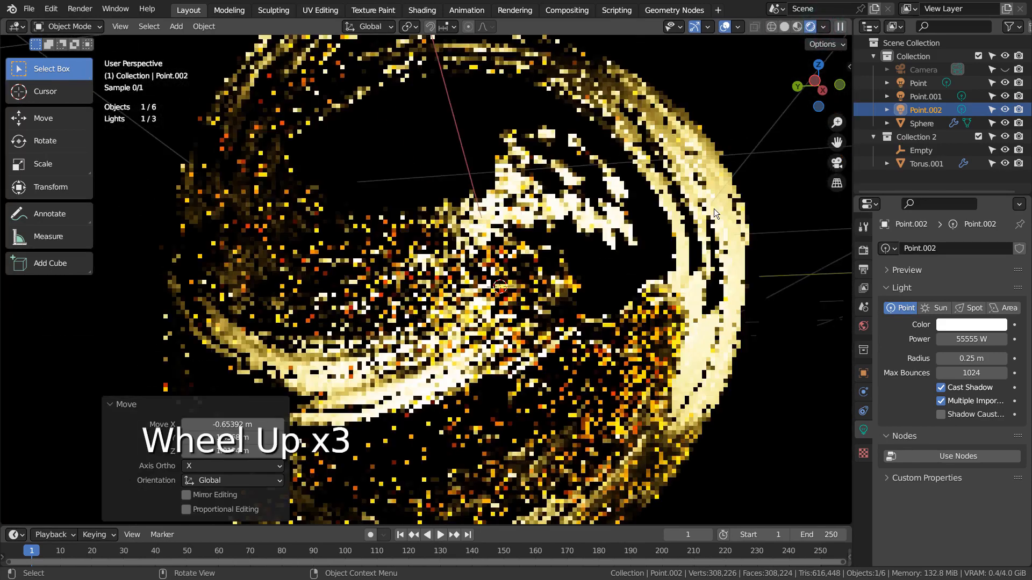
{"action": "scroll", "coordinate": [714, 208], "scroll_direction": "down", "scroll_amount": 3}
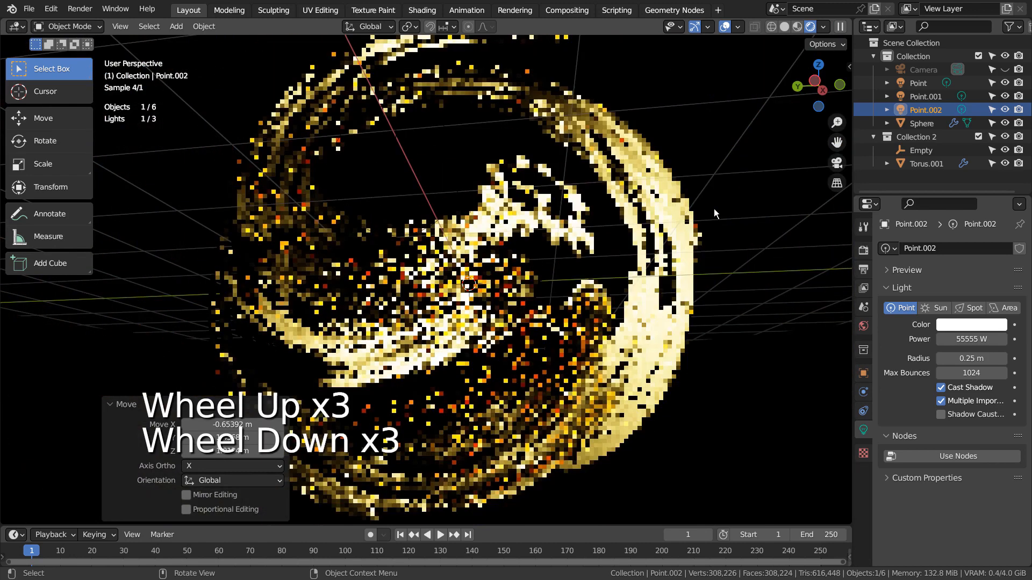
{"action": "key", "text": "ctrl+alt+KP_0"}
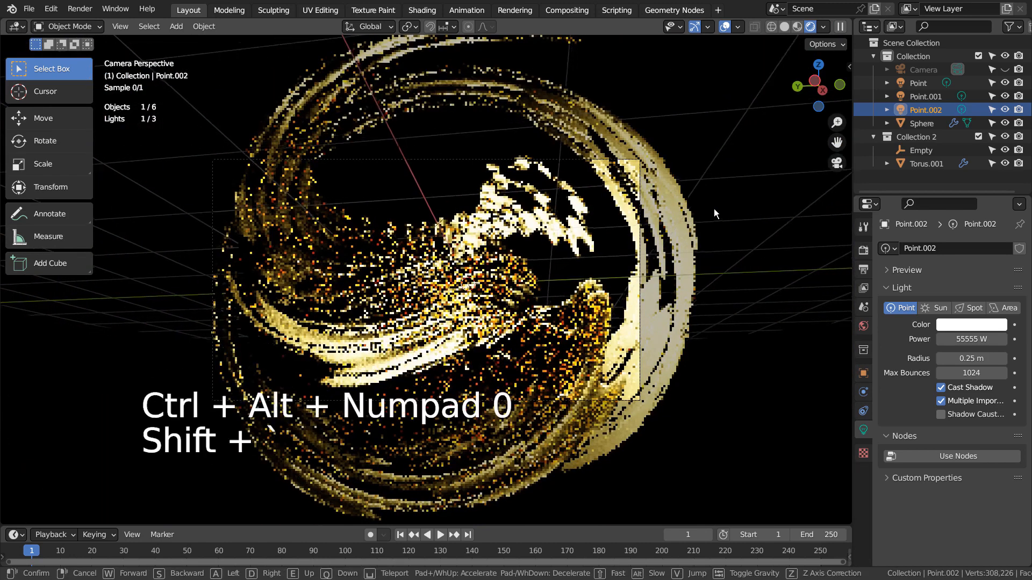
{"action": "key", "text": "shift+grave"}
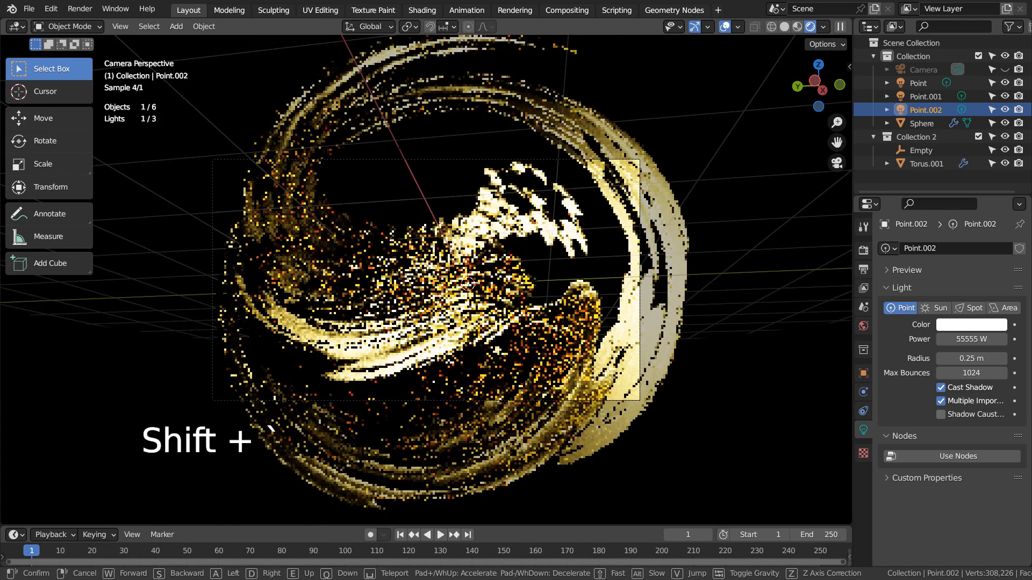
{"action": "left_click", "coordinate": [744, 190]}
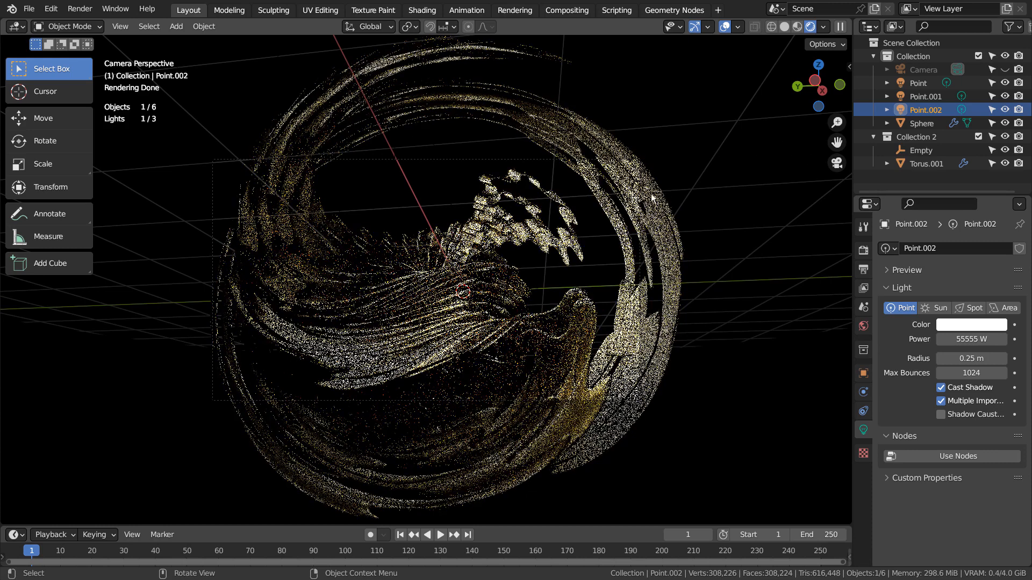
Return the viewport to solid shading, render the camera image, and close the render window
{"action": "left_click", "coordinate": [783, 29]}
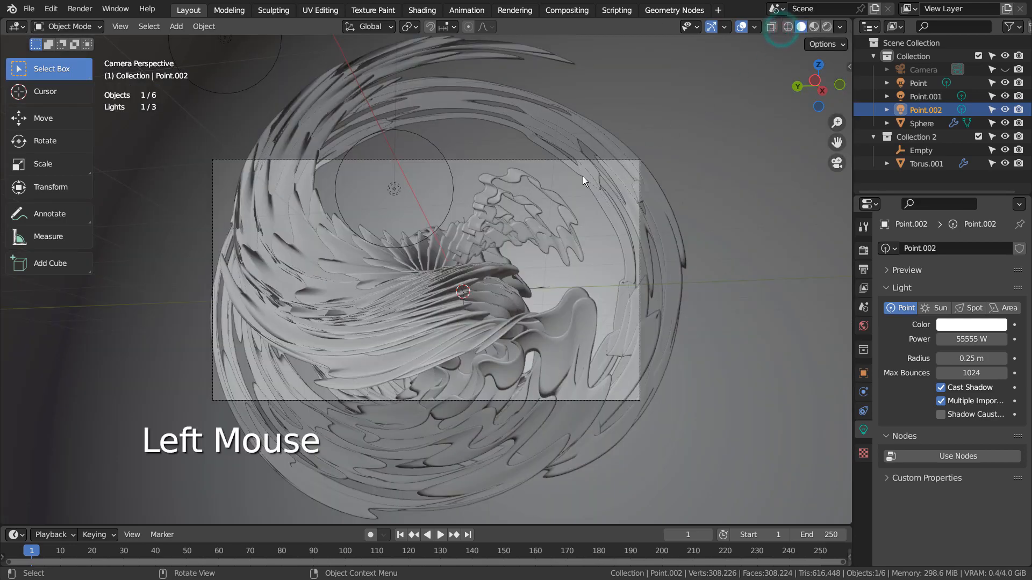
{"action": "key", "text": "F12"}
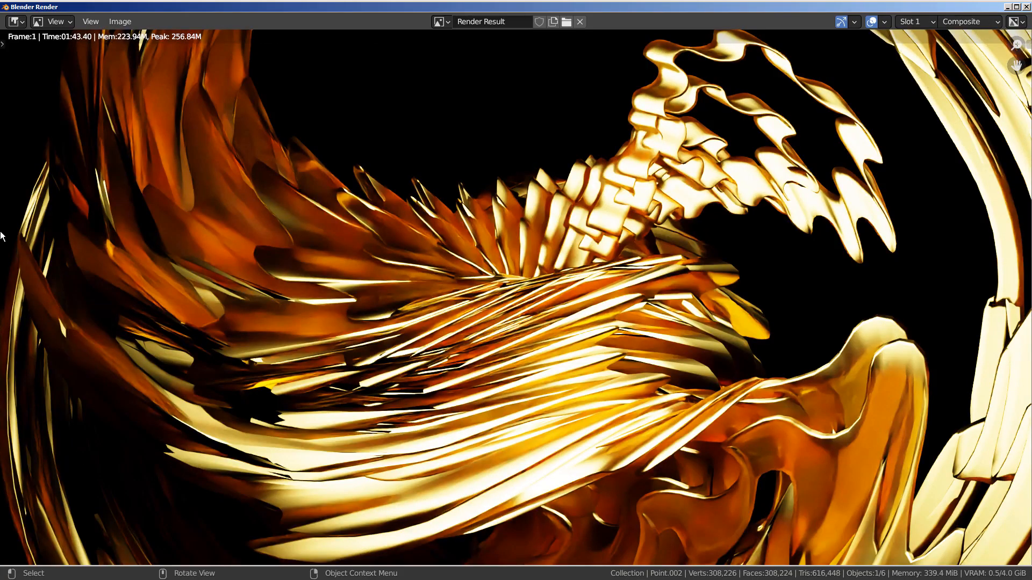
{"action": "left_click", "coordinate": [1026, 6]}
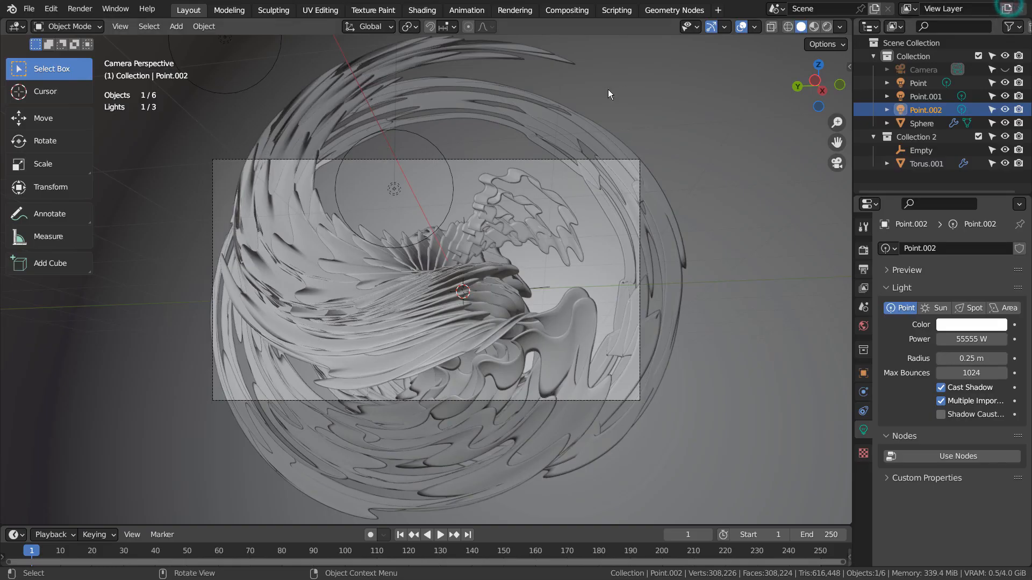
In the compositor, unmute the Glare node and set its glare type to Ghosts
{"action": "left_click", "coordinate": [559, 15]}
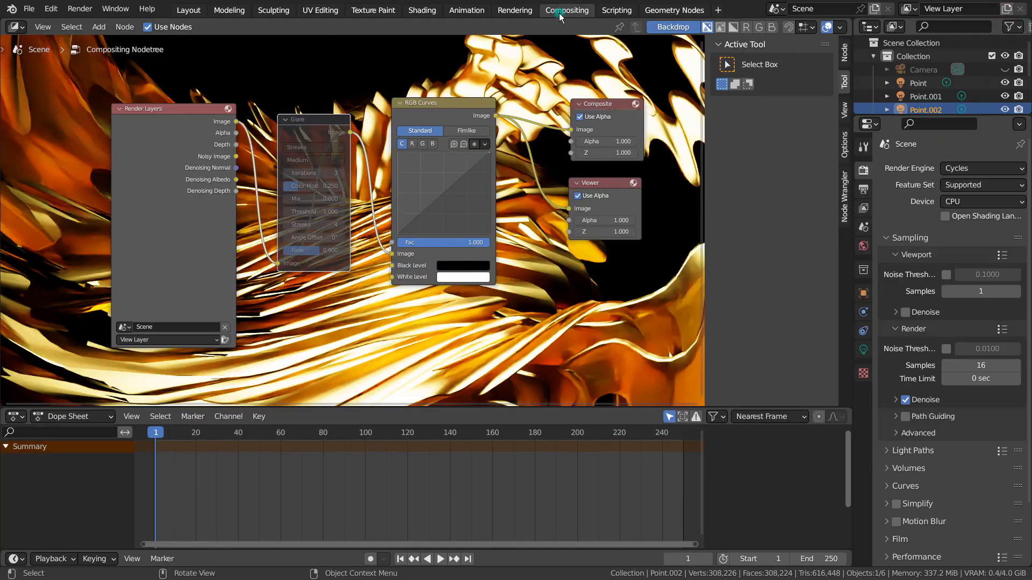
{"action": "left_click", "coordinate": [281, 120]}
{"action": "left_click", "coordinate": [305, 119]}
{"action": "key", "text": "m"}
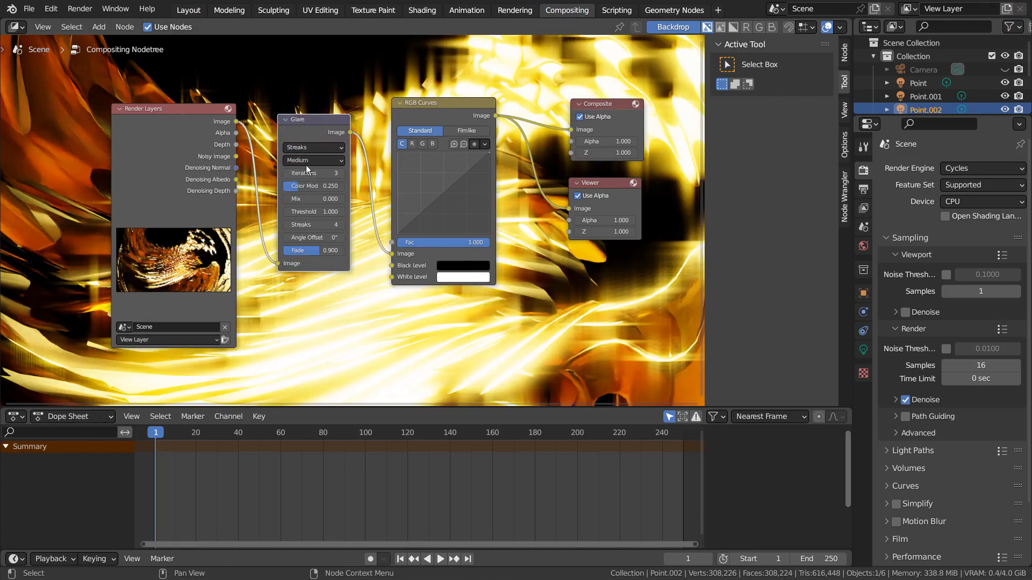
{"action": "left_click", "coordinate": [324, 149]}
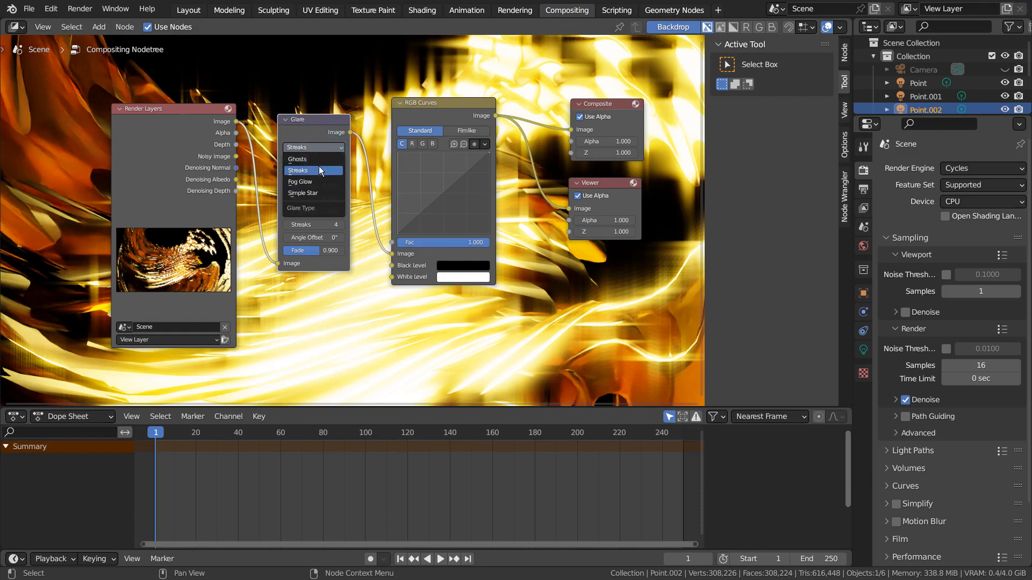
{"action": "left_click", "coordinate": [318, 159]}
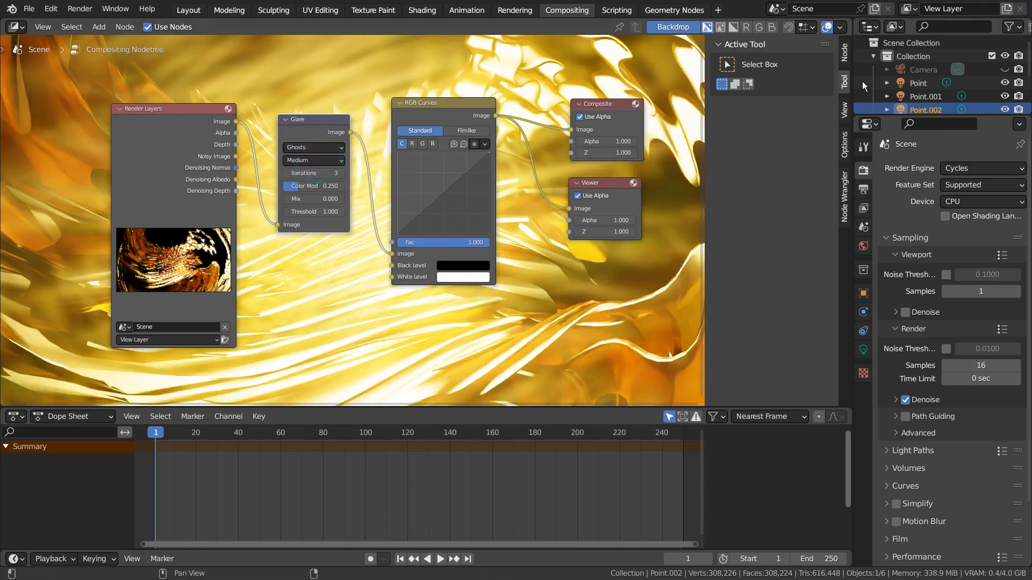
Set the compositor backdrop zoom to 0.59 and change the Glare node's type to Fog Glow
{"action": "left_click", "coordinate": [845, 108]}
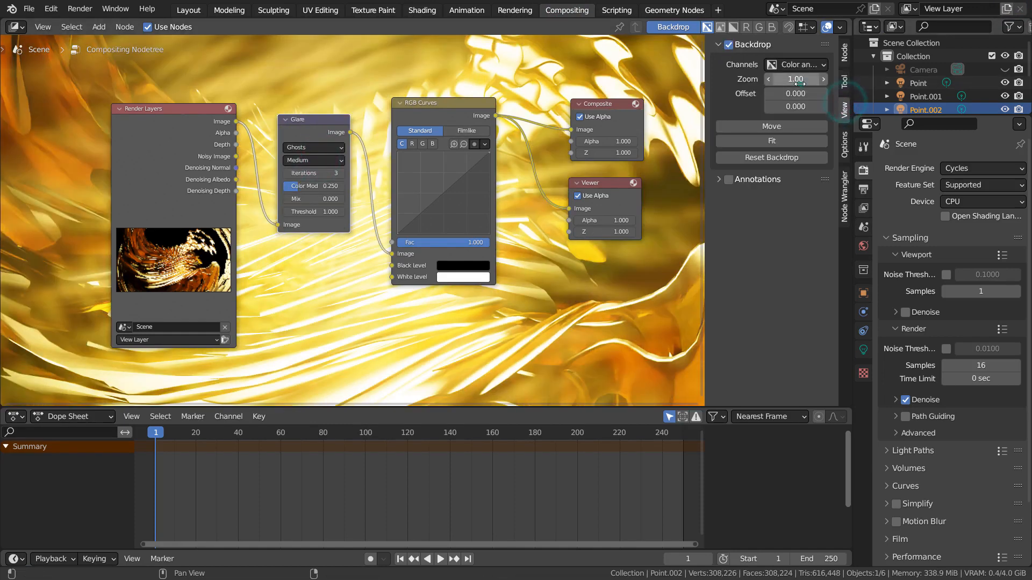
{"action": "left_click_drag", "start_coordinate": [800, 84], "coordinate": [778, 84]}
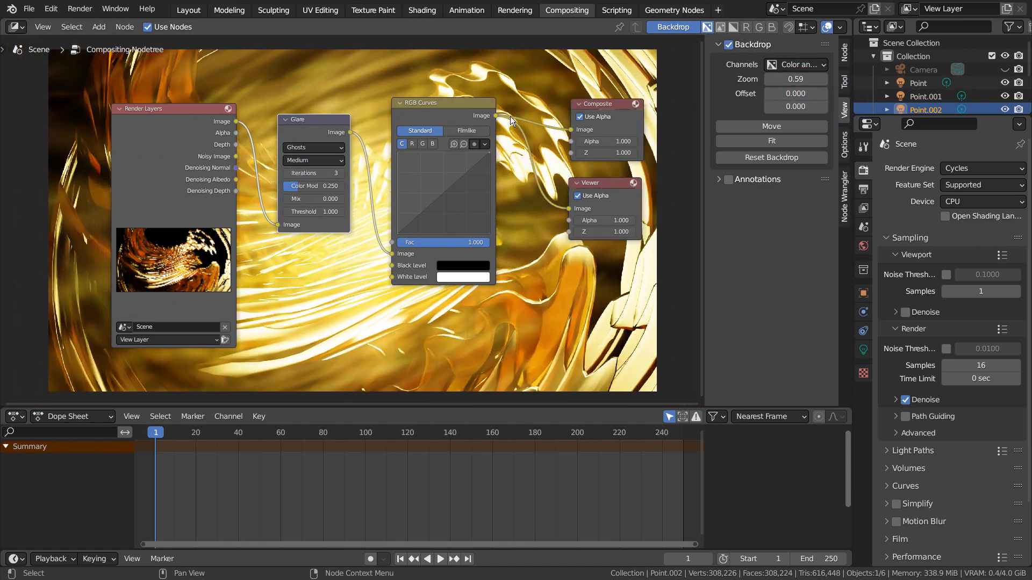
{"action": "left_click", "coordinate": [312, 149]}
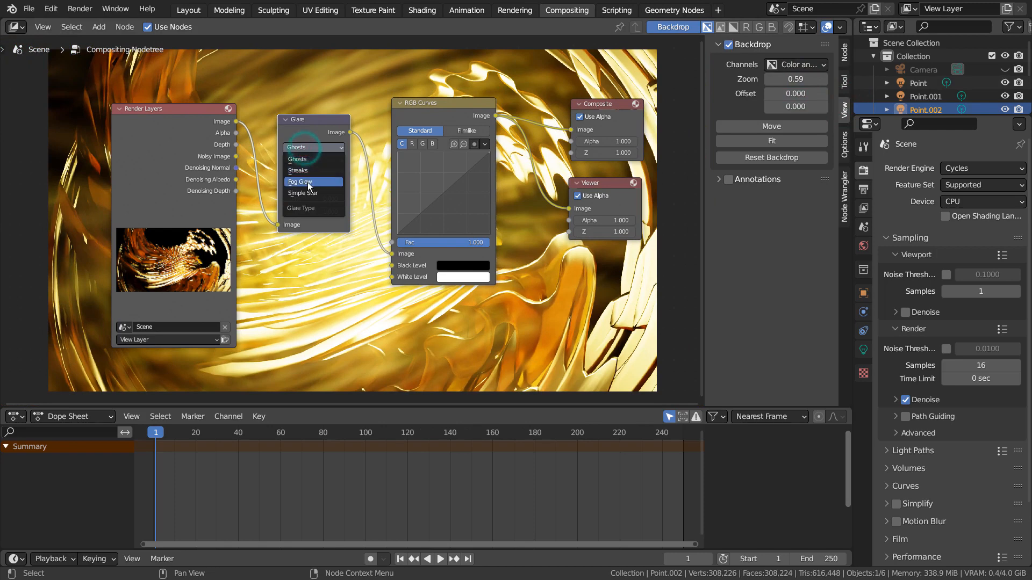
{"action": "left_click", "coordinate": [306, 177]}
Try the Simple Star glare type, return the Glare node to Fog Glow, and set its quality to Low
{"action": "left_click", "coordinate": [321, 146]}
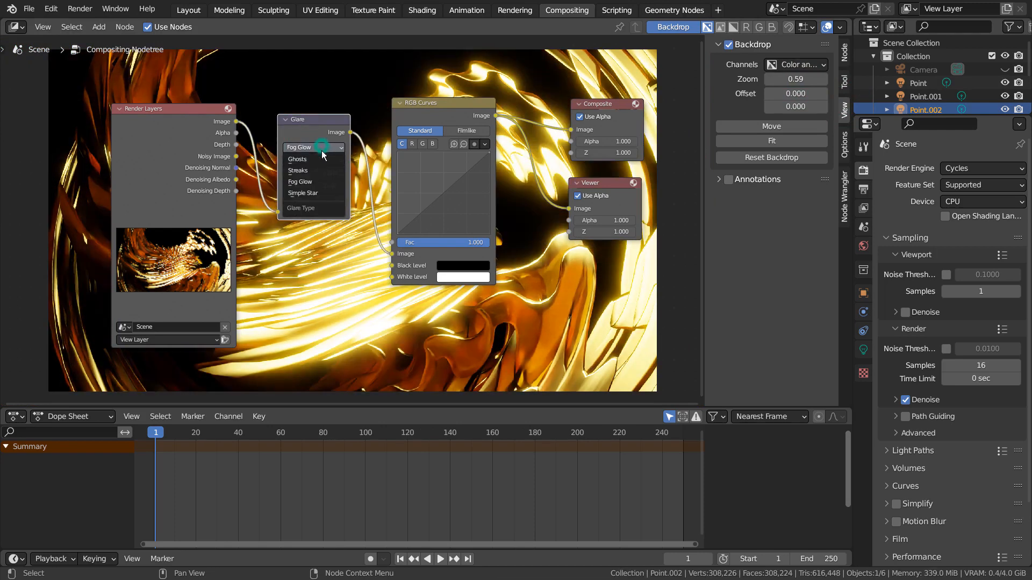
{"action": "left_click", "coordinate": [321, 188]}
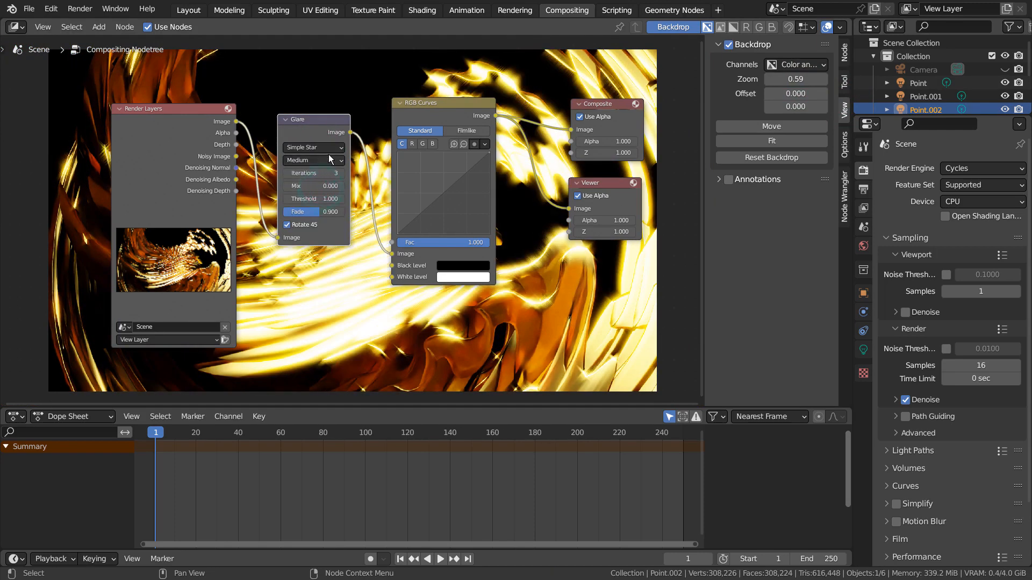
{"action": "left_click", "coordinate": [329, 149]}
{"action": "left_click", "coordinate": [327, 181]}
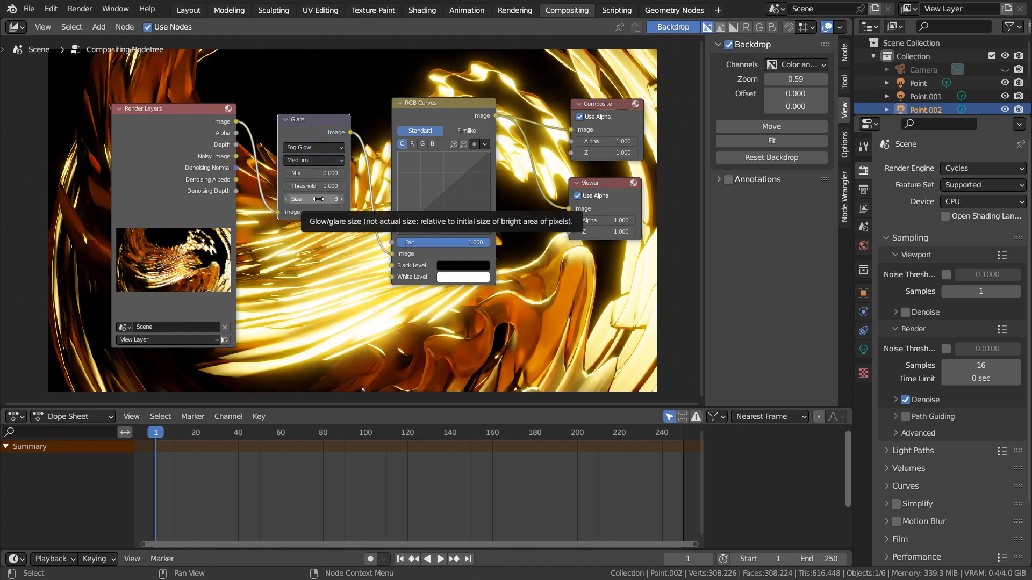
{"action": "left_click", "coordinate": [319, 161]}
{"action": "left_click", "coordinate": [319, 194]}
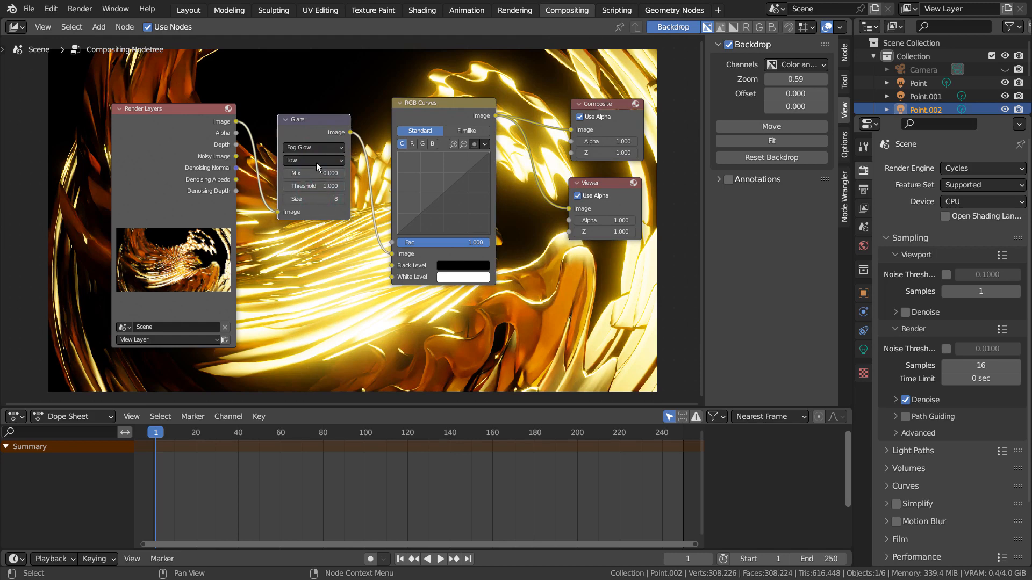
Add a control point midway along the RGB Curves node's curve and tint its white level pale green, hue 0.405 and saturation 0.289
{"action": "left_click", "coordinate": [449, 194]}
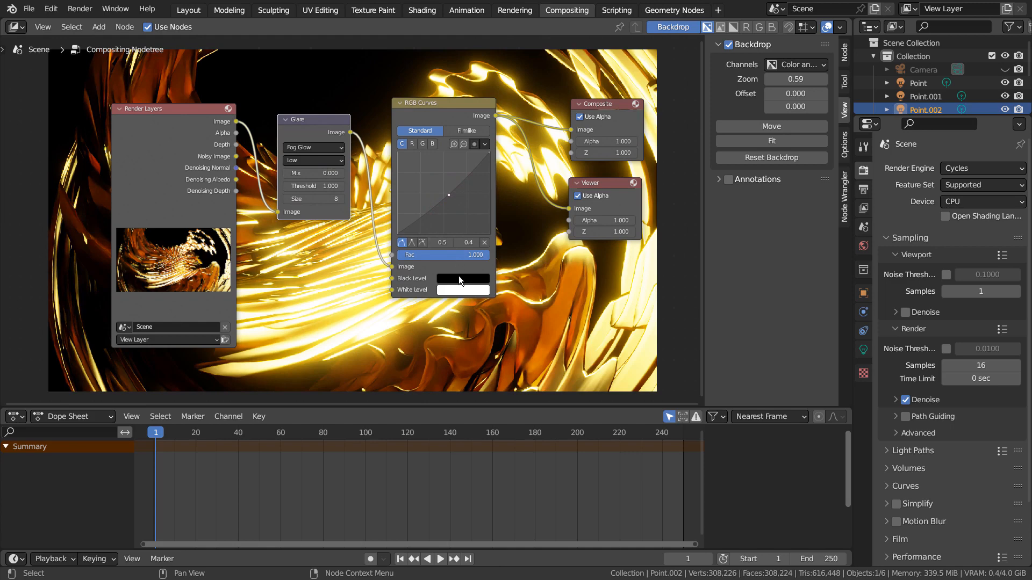
{"action": "left_click", "coordinate": [462, 289]}
{"action": "left_click", "coordinate": [475, 175]}
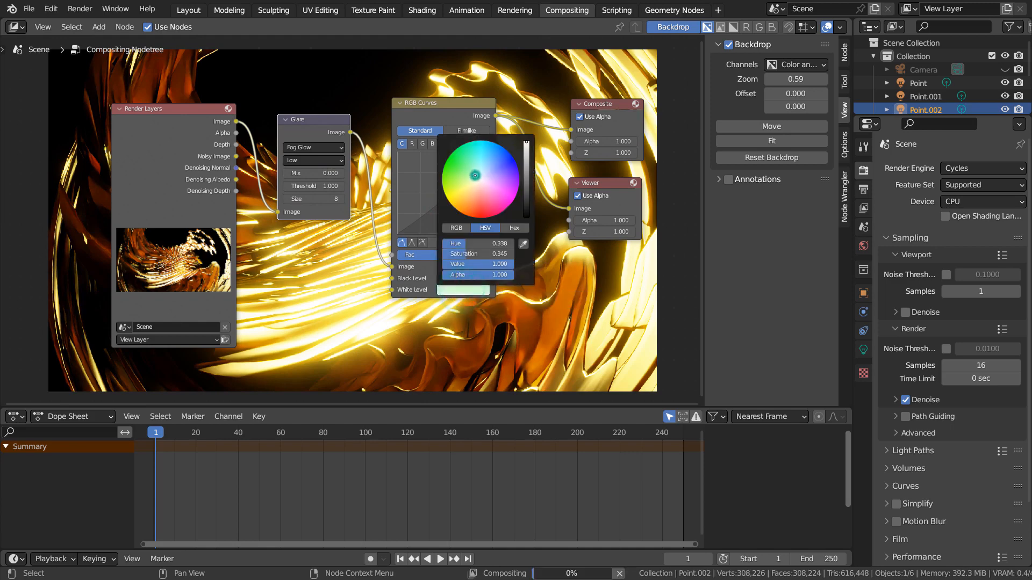
{"action": "left_click", "coordinate": [483, 189]}
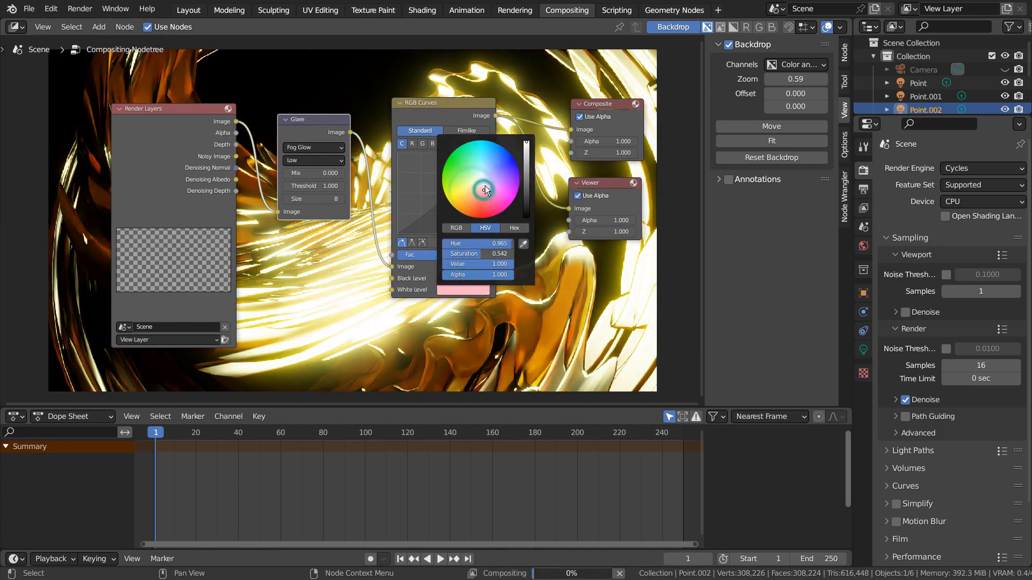
{"action": "left_click", "coordinate": [478, 174]}
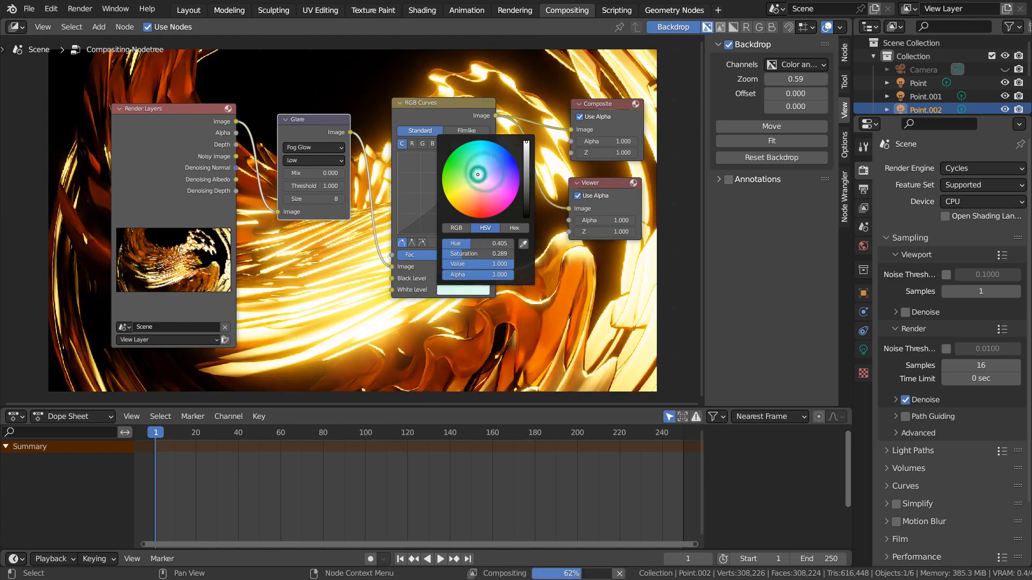